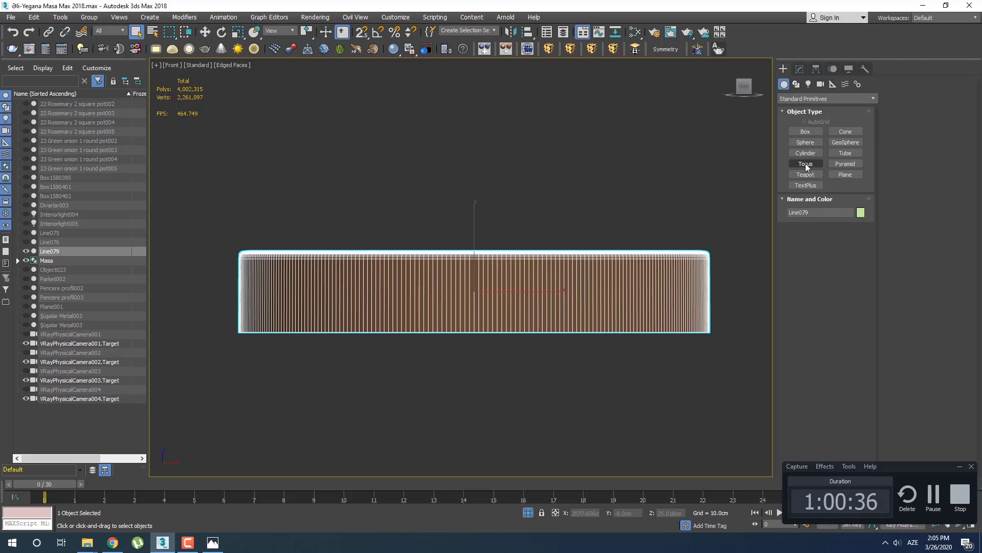
Step: Create a sphere of about 0.78 cm radius over the middle of the ring band and move it out in front of the table
click(806, 143)
scroll(593, 246, up, 2)
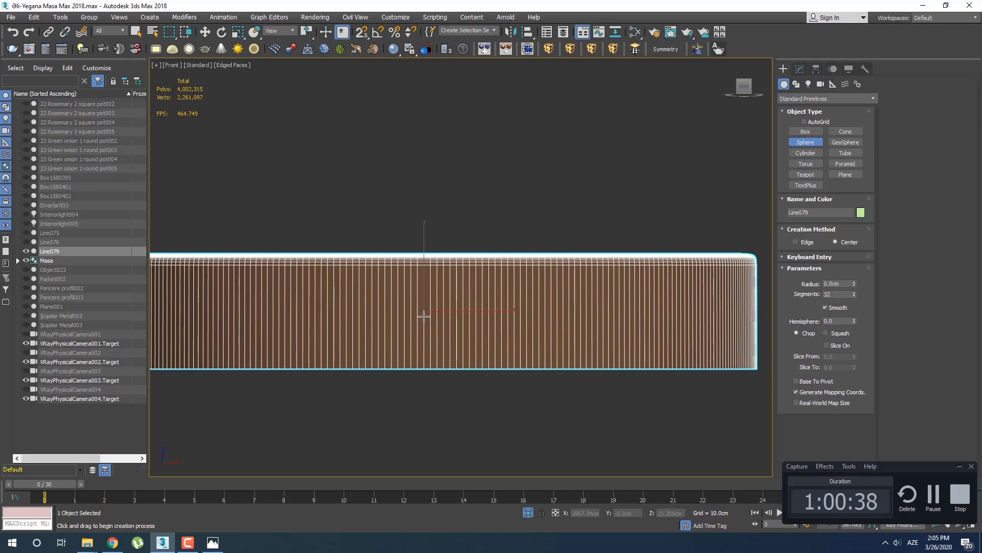
drag(424, 316, 446, 339)
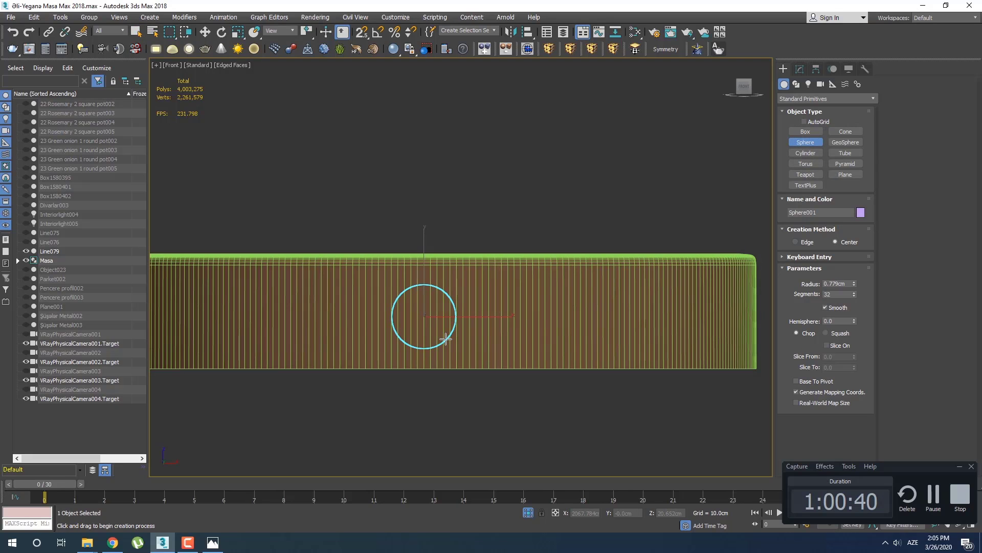
scroll(442, 321, down, 5)
key(t)
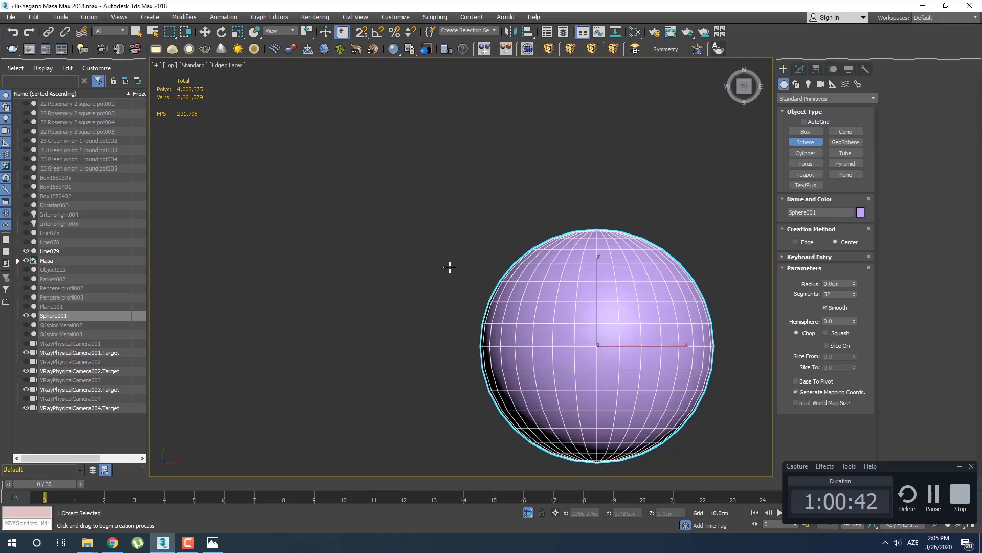
scroll(450, 267, down, 8)
middle_drag(455, 252, 456, 199)
key(w)
drag(455, 139, 459, 368)
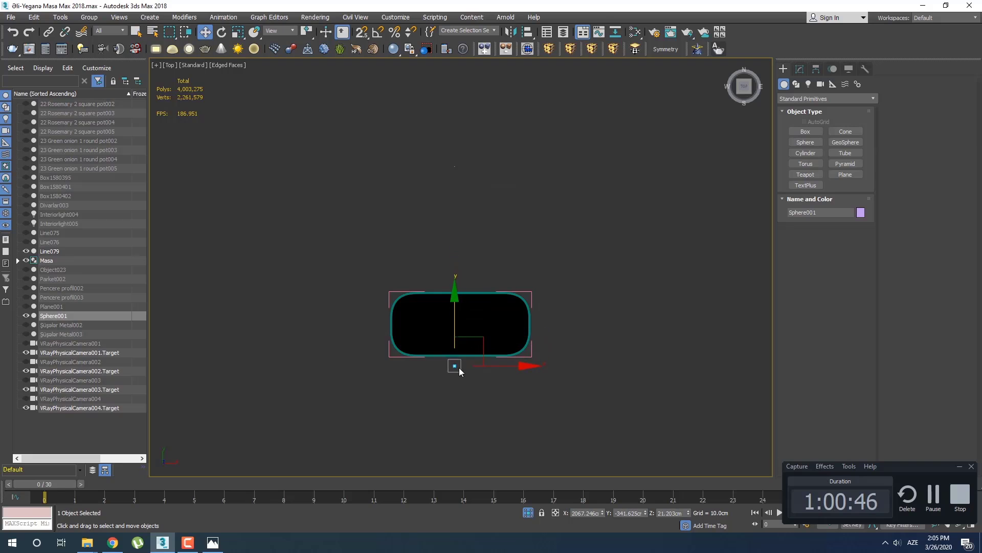
Step: Turn on angle snap and rotate the sphere 90 degrees about the X axis so that its poles point vertically
key(f)
key(z)
scroll(464, 340, down, 4)
key(e)
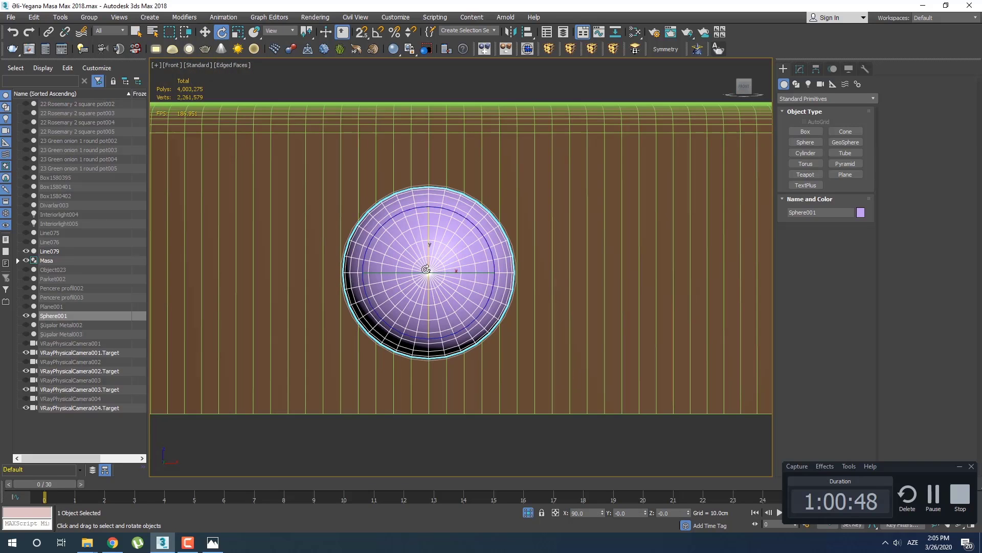
drag(431, 217, 394, 81)
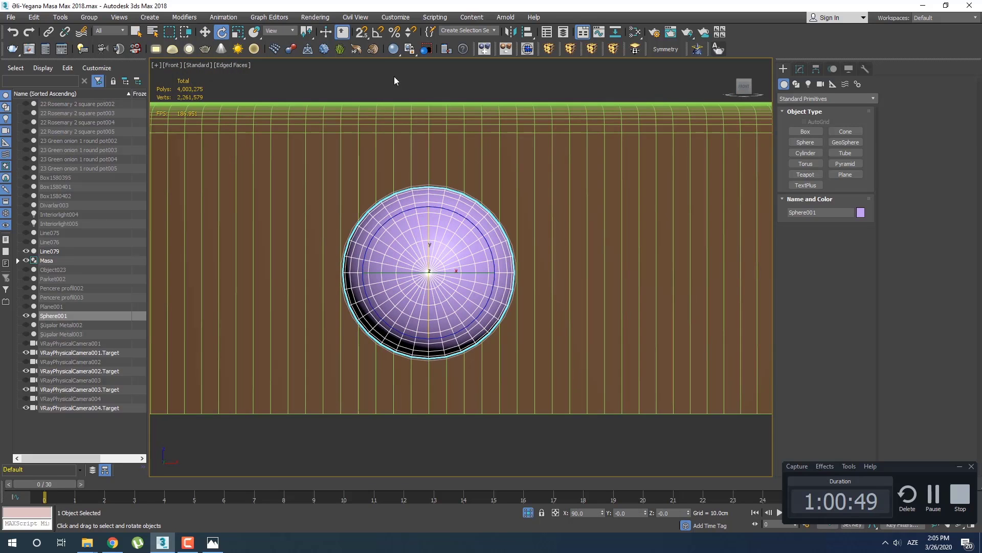
click(378, 32)
drag(430, 231, 468, 234)
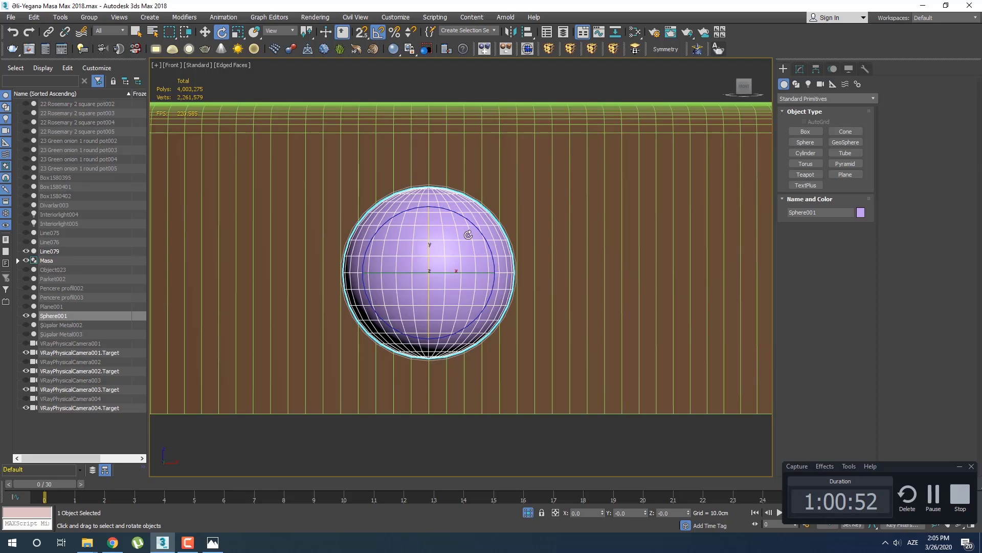
Step: Set the sphere's segments to 31 and stretch it vertically to about 155% into an ellipsoid
click(800, 69)
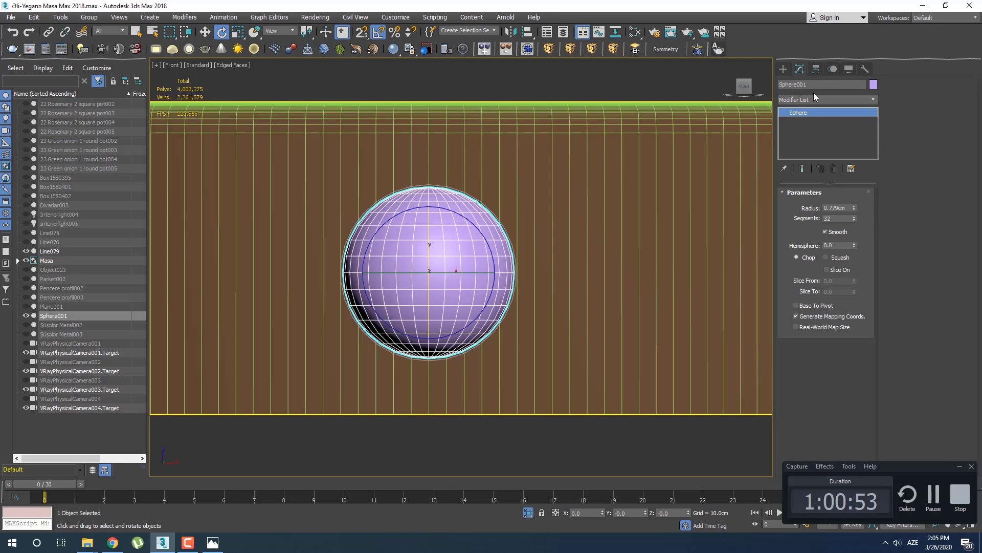
click(855, 220)
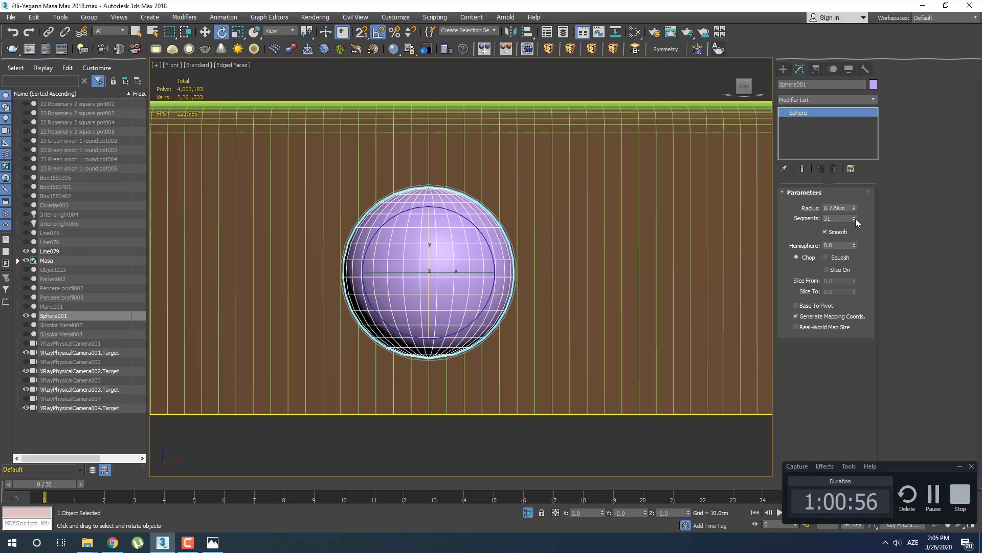
middle_drag(488, 239, 491, 249)
key(r)
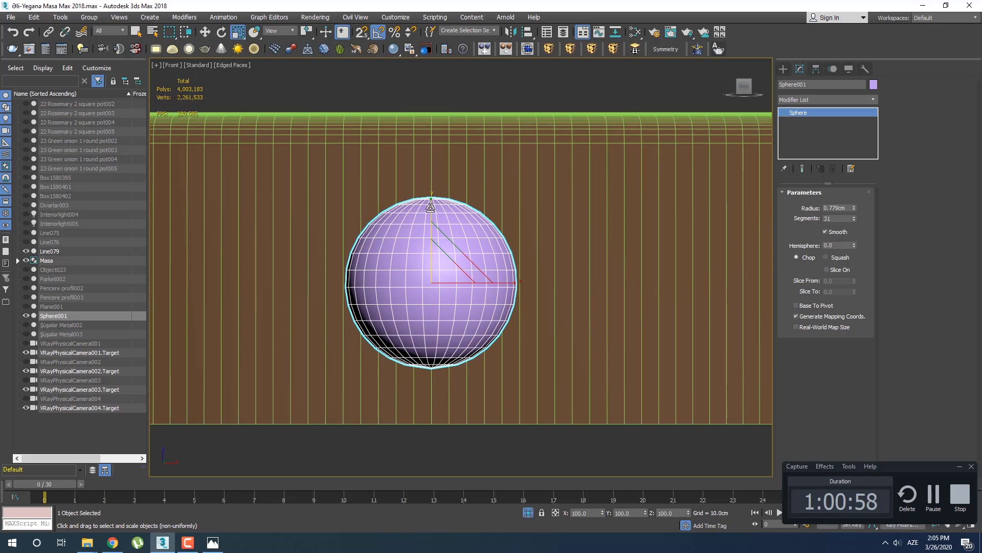
drag(432, 208, 430, 186)
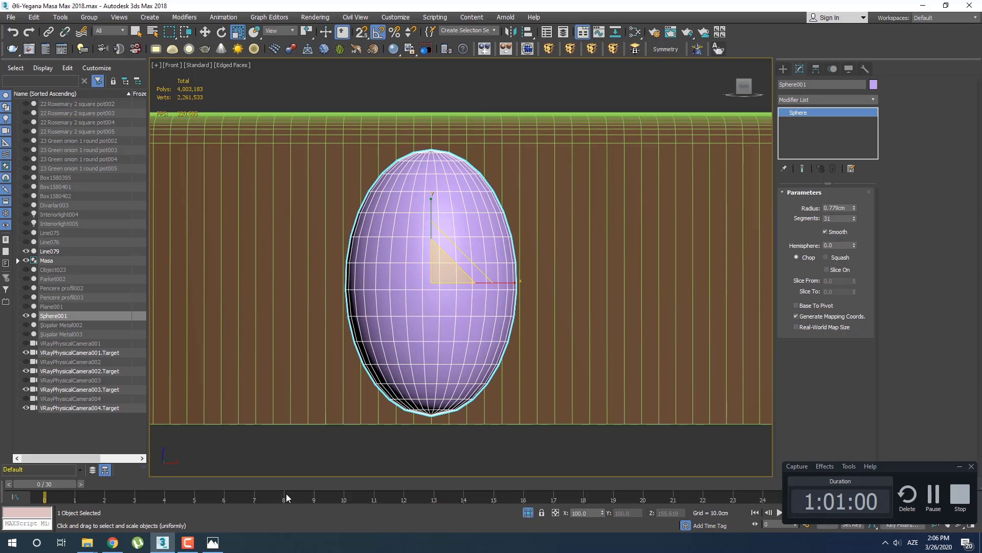
Step: Check the table reference photo and examine the ellipsoid's proportions and position relative to the band from the front and top
click(213, 542)
click(218, 540)
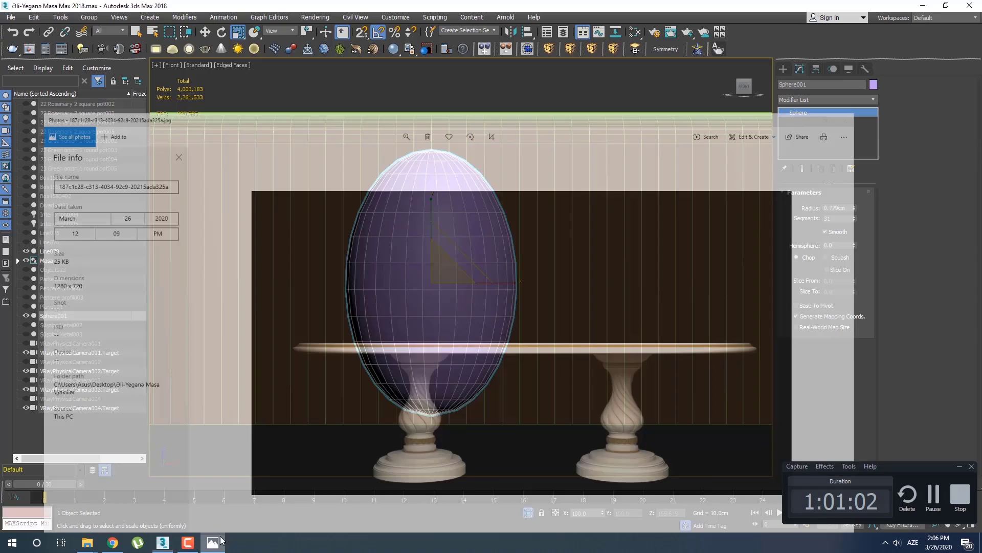
scroll(510, 281, down, 8)
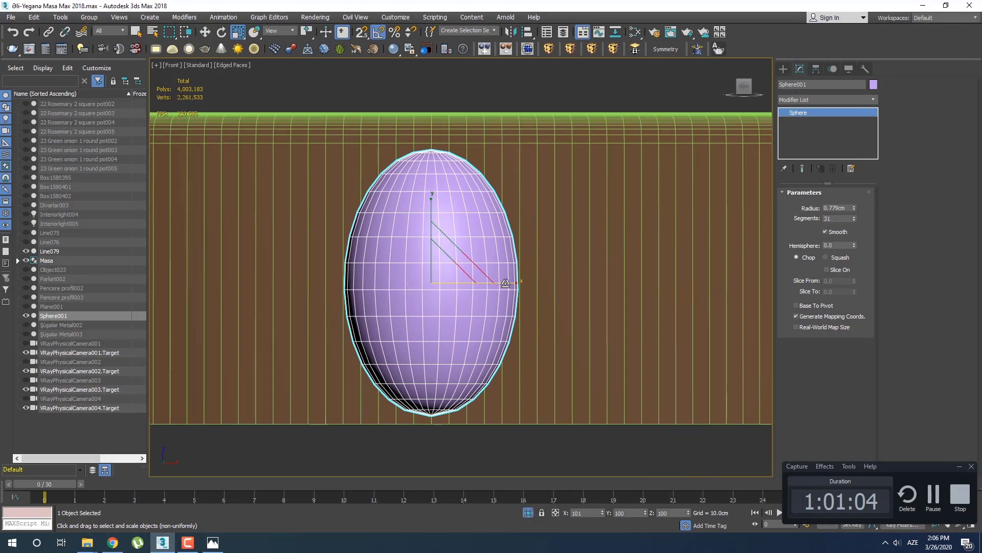
key(w)
scroll(444, 285, up, 4)
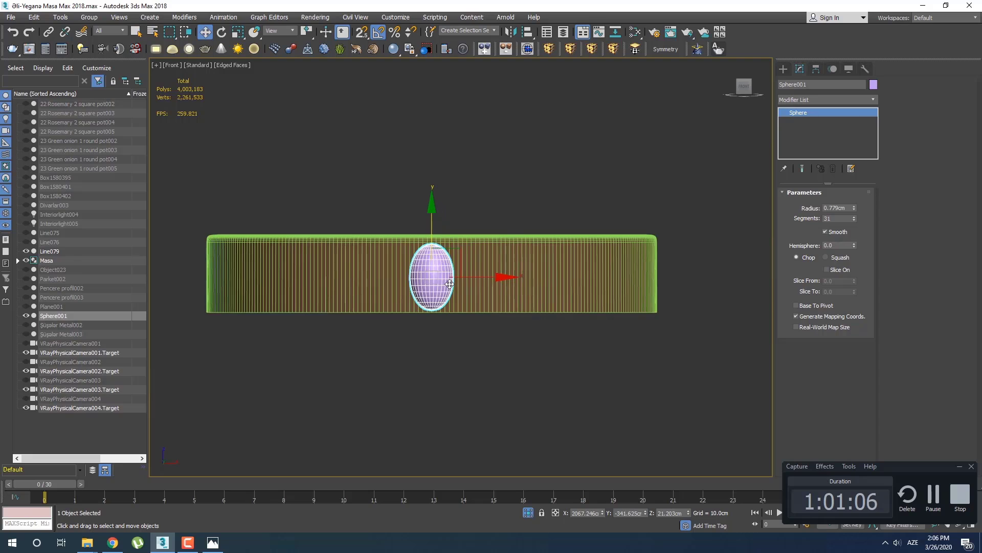
middle_drag(449, 284, 411, 287)
key(t)
scroll(456, 296, up, 8)
scroll(412, 287, down, 15)
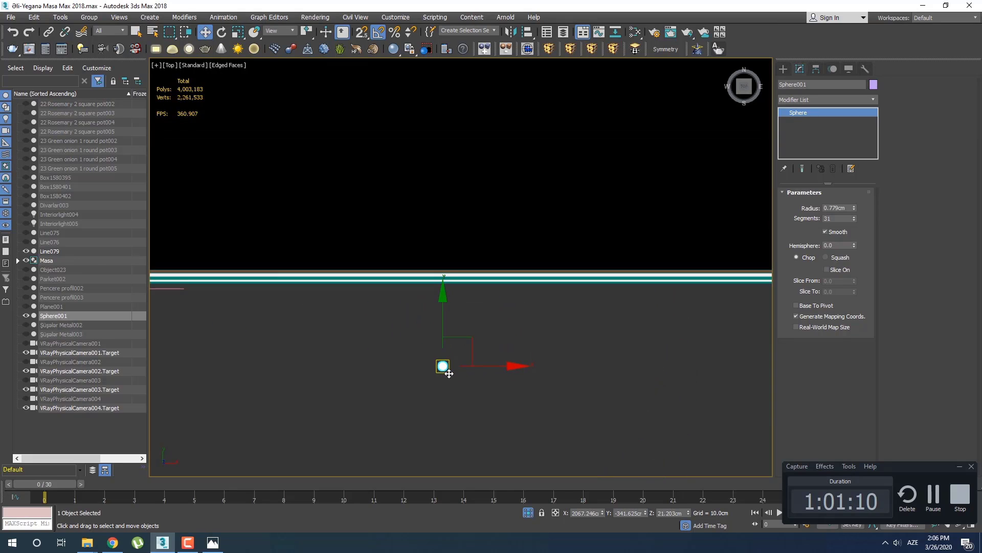
Step: Isolate the ellipsoid together with the ring band in the Perspective view and clear the selection
key(p)
scroll(461, 321, down, 10)
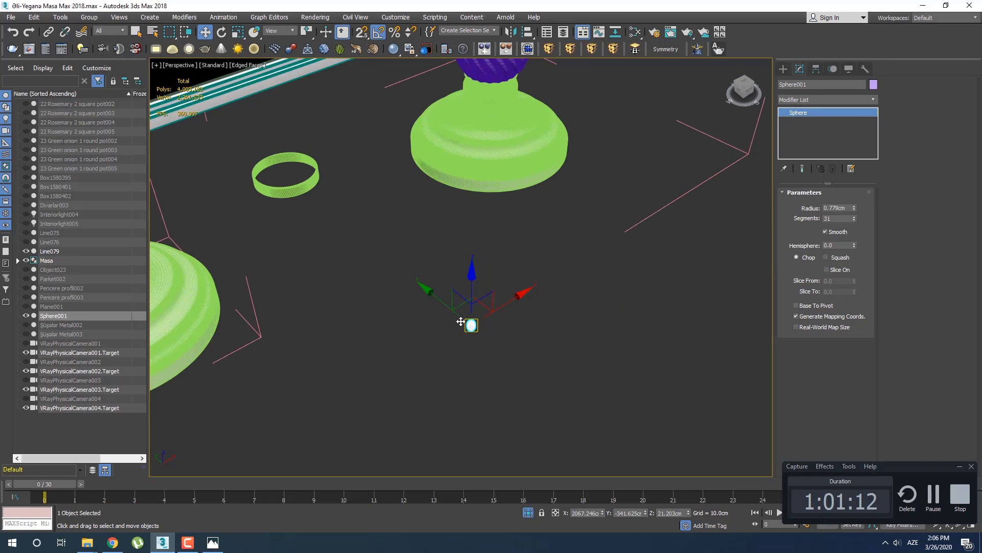
ctrl+click(306, 193)
key(alt+q)
click(435, 306)
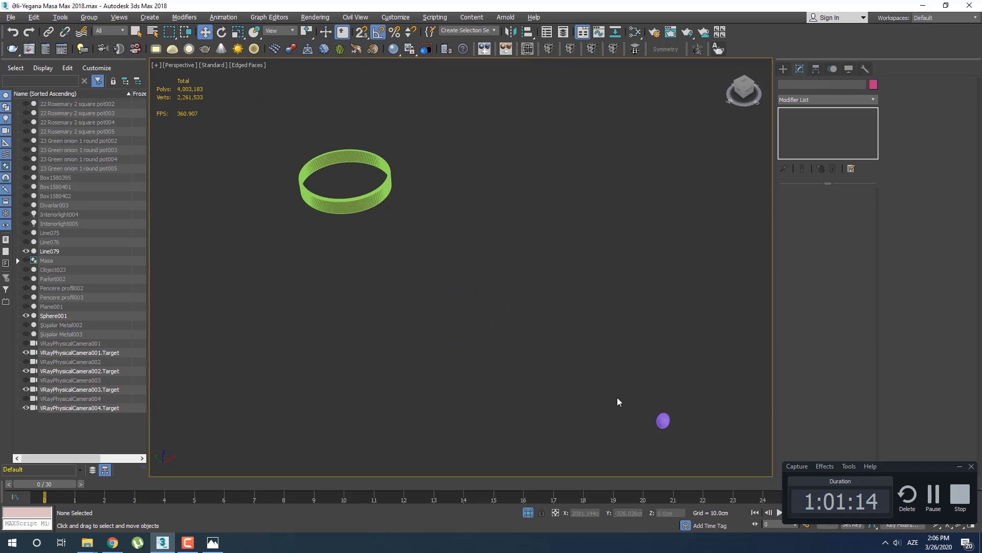
Step: Move the ellipsoid along the Y axis towards the front of the ring band
click(664, 420)
drag(619, 390, 356, 223)
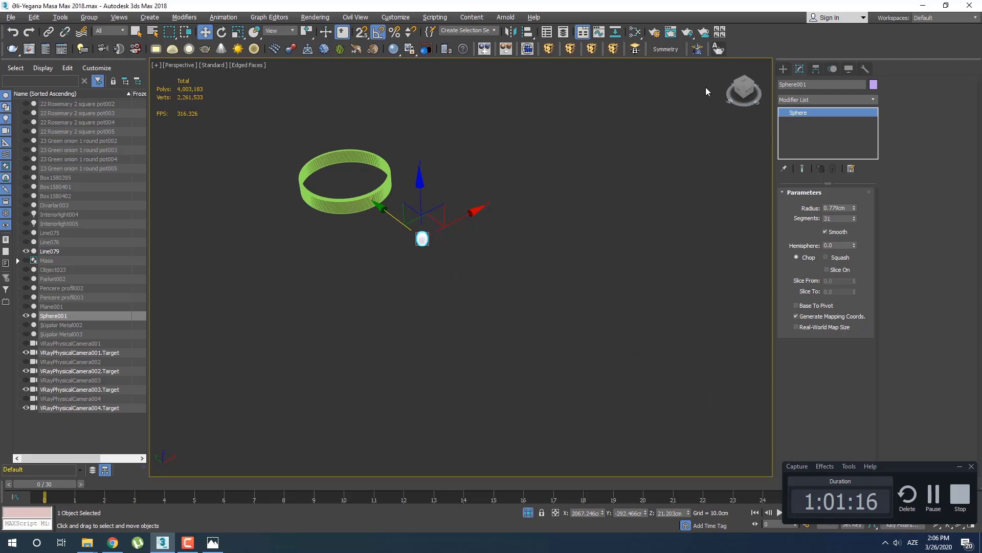
click(783, 68)
scroll(460, 276, up, 3)
drag(499, 276, 370, 183)
middle_drag(371, 183, 436, 282)
scroll(436, 283, up, 4)
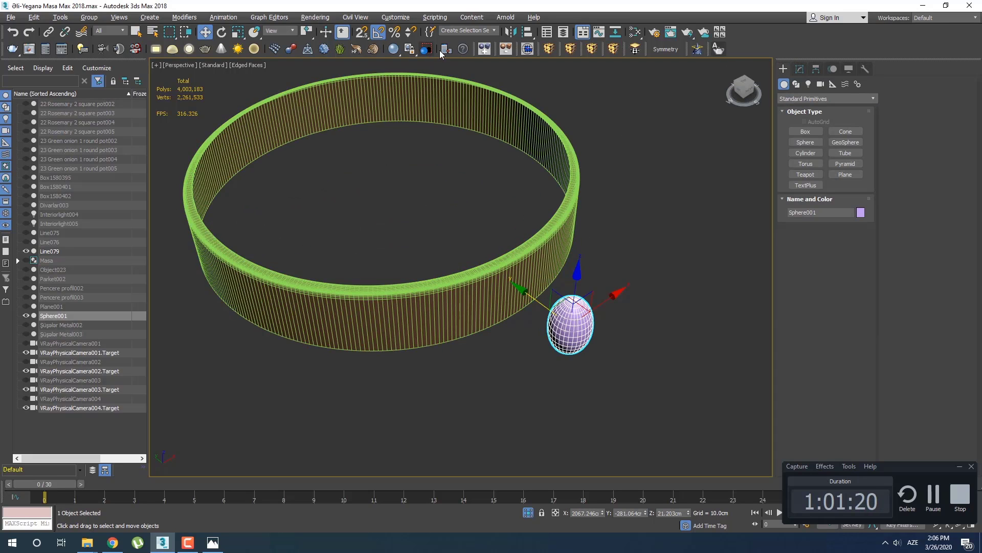
Step: Center the ring band's pivot on the object using Affect Pivot Only
click(565, 134)
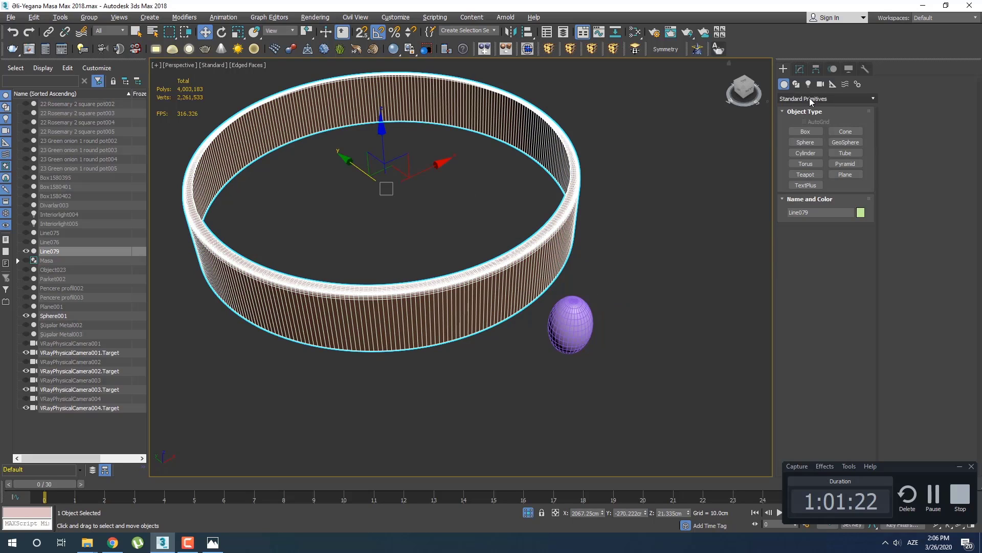
click(816, 68)
click(819, 141)
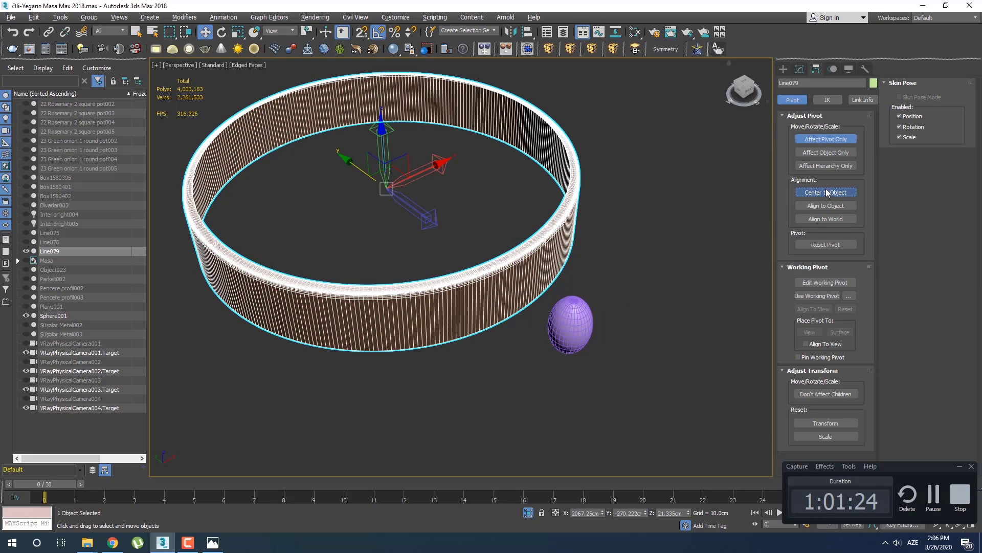
click(813, 142)
click(783, 69)
Step: Align the ellipsoid to the center of the ring band with the Align tool
click(583, 340)
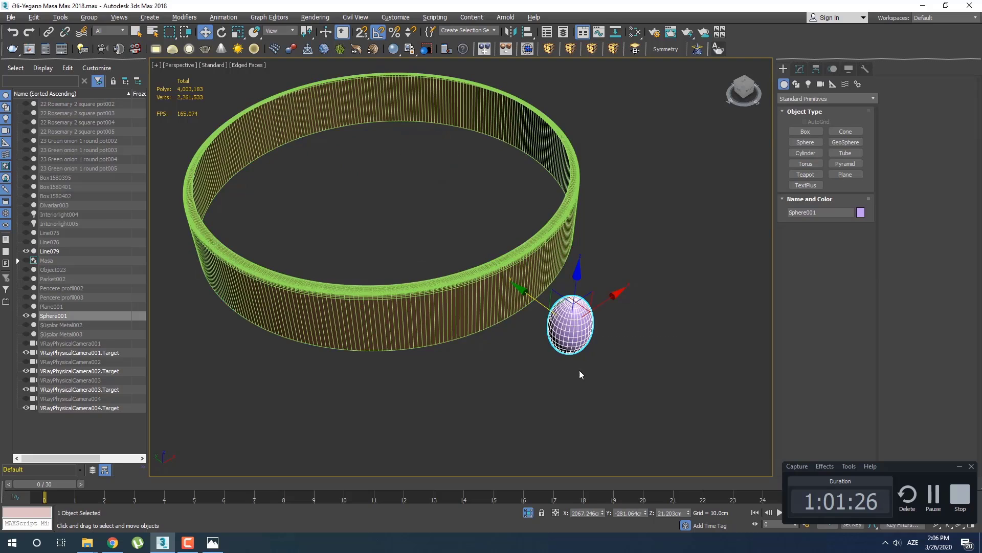
click(528, 32)
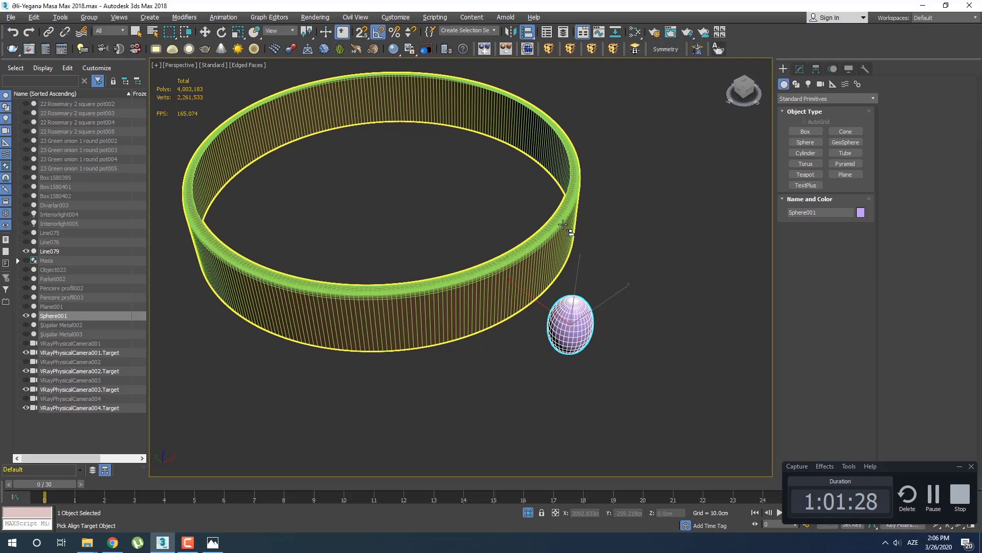
click(518, 293)
click(493, 355)
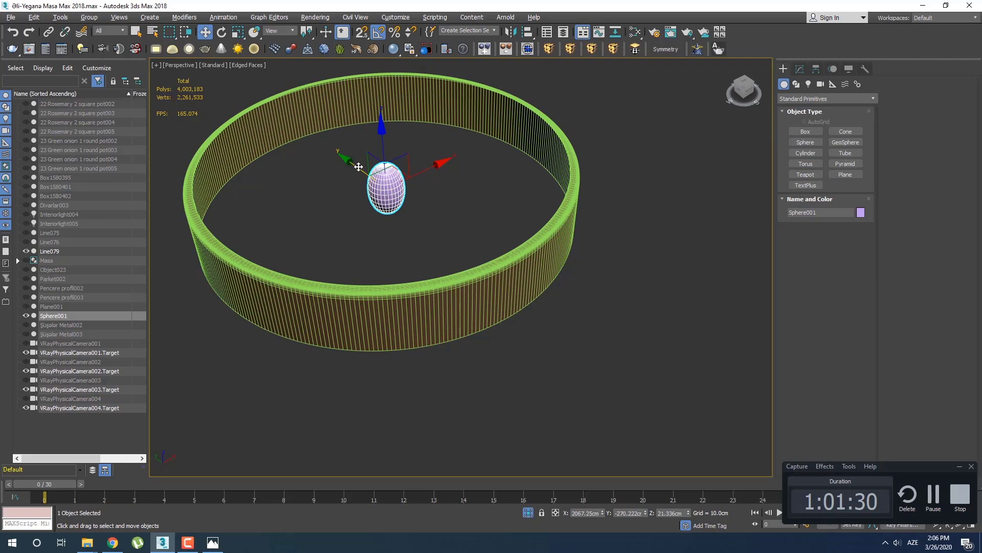
Step: Move the ellipsoid along Y to about -278.56 cm on the band's outer face and adjust its scale along Y
drag(358, 167, 530, 261)
scroll(512, 259, up, 5)
key(r)
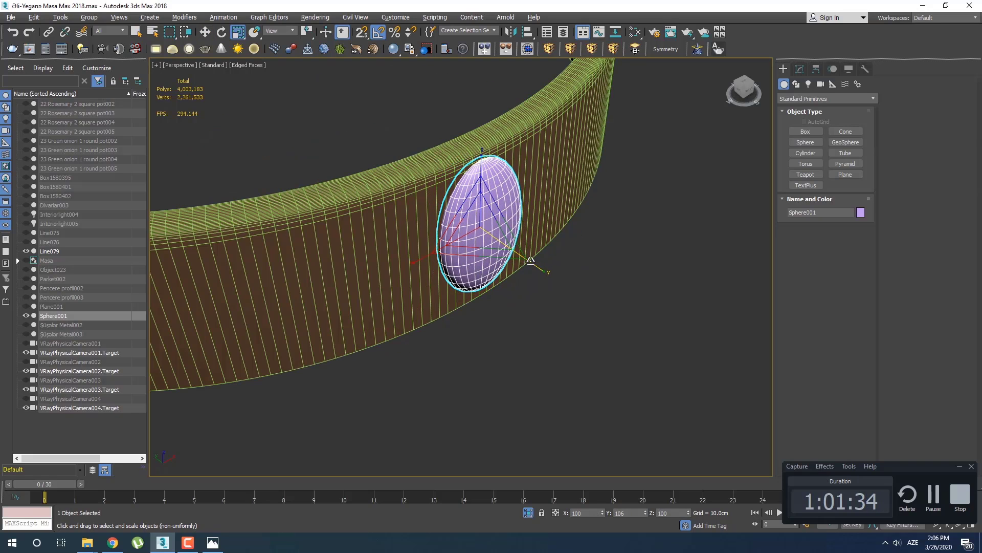
alt+middle_drag(531, 261, 525, 305)
key(w)
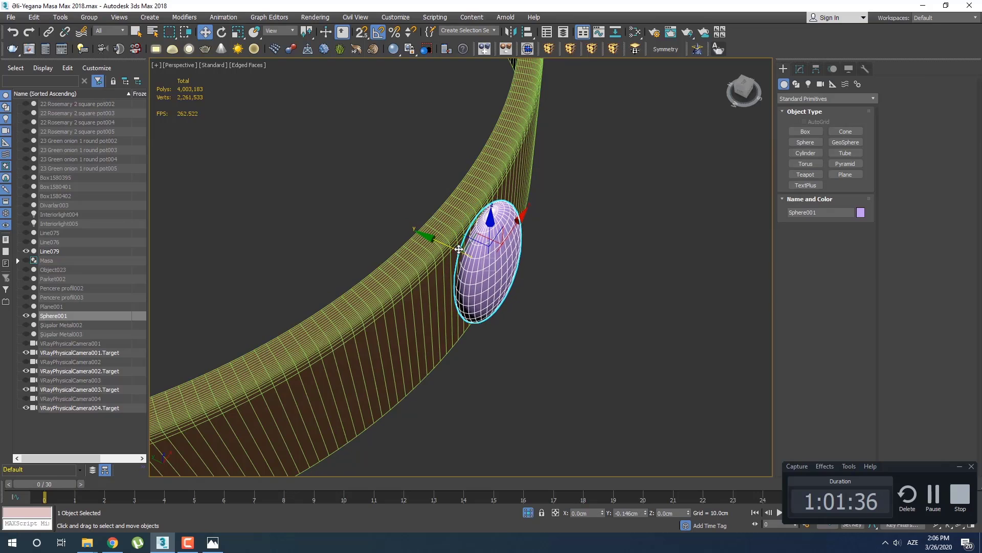
drag(459, 250, 458, 249)
Step: Lower the ellipsoid slightly on the band to Z about 21.25 cm and scale its width and height to about 98%
key(f)
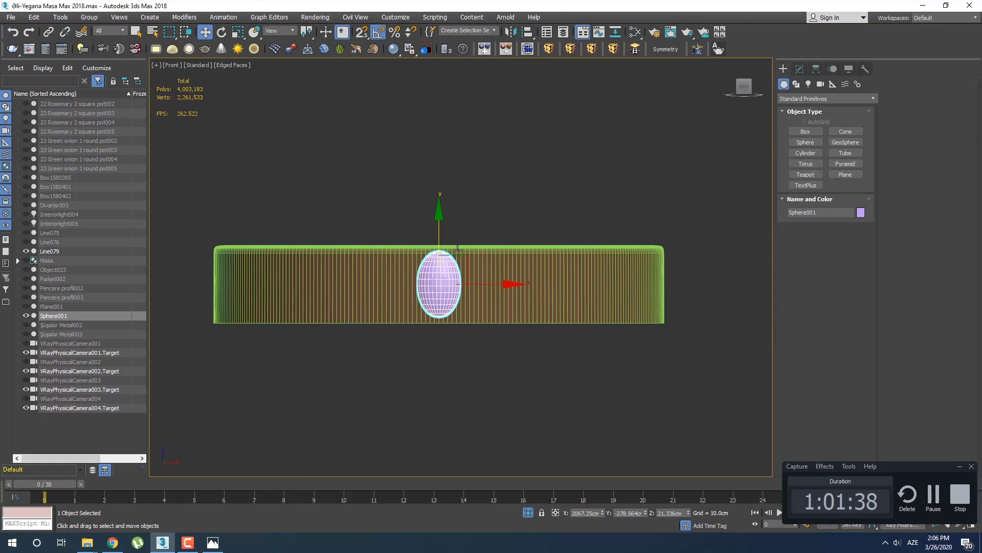
scroll(441, 265, up, 3)
drag(439, 254, 441, 258)
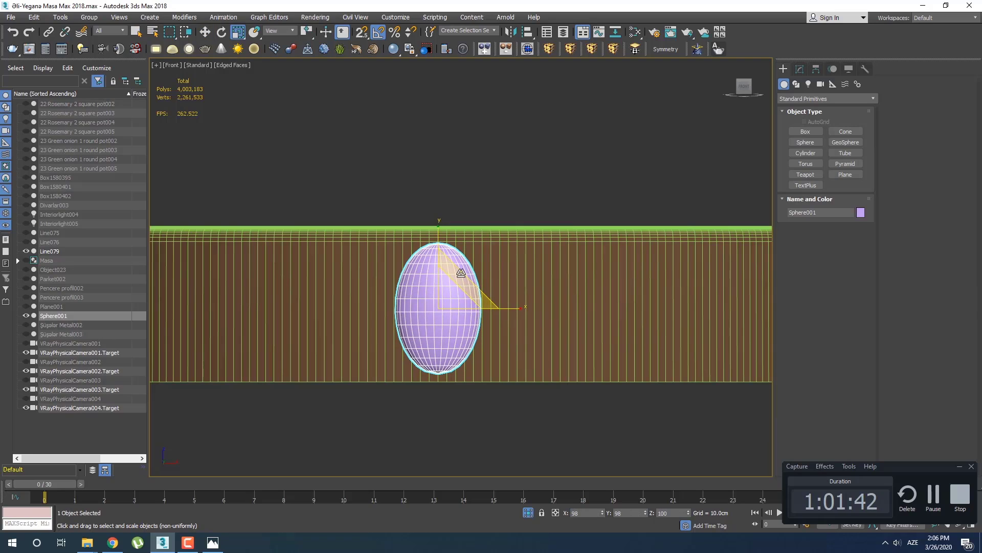
key(q)
scroll(481, 302, down, 3)
key(p)
key(z)
alt+middle_drag(480, 302, 654, 222)
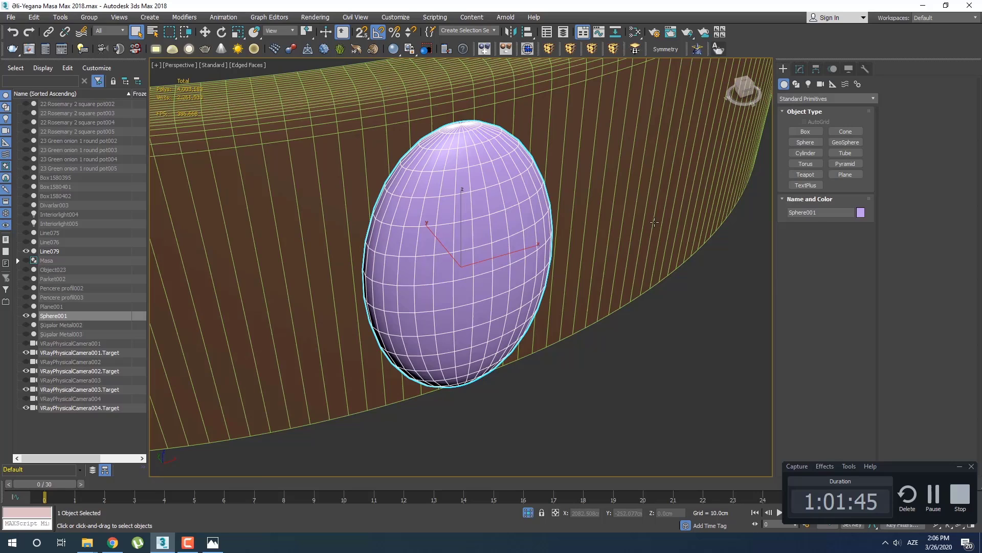
Step: Examine how the ellipsoid sits on the band from several angles and compare it with the table reference photo
click(801, 70)
click(813, 98)
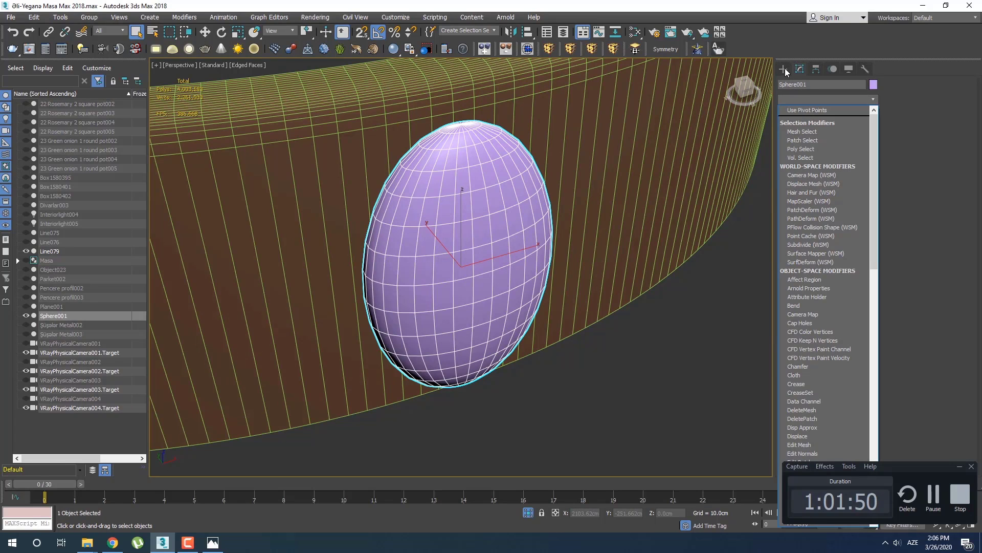
click(741, 95)
click(741, 95)
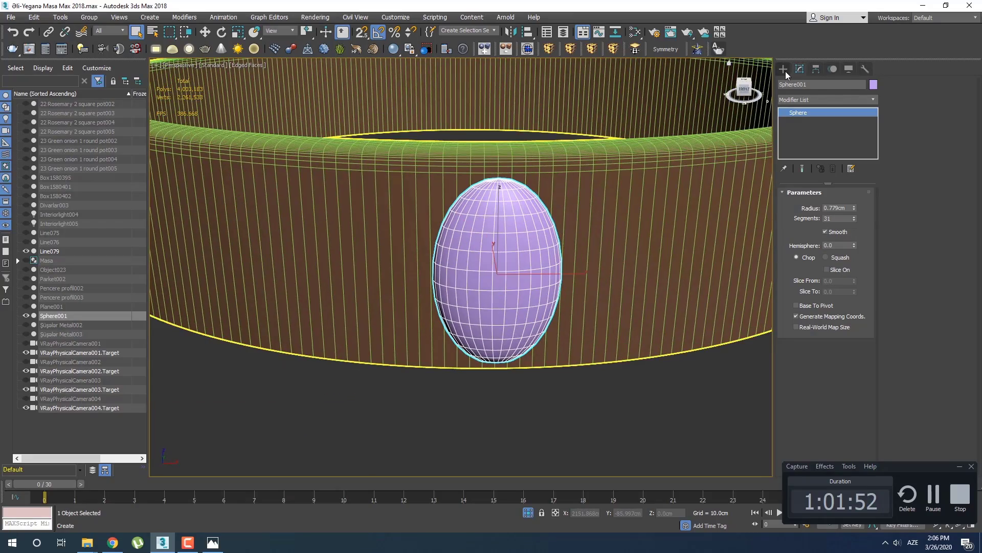
click(783, 69)
alt+middle_drag(542, 256, 475, 255)
middle_drag(475, 256, 516, 282)
scroll(470, 272, down, 4)
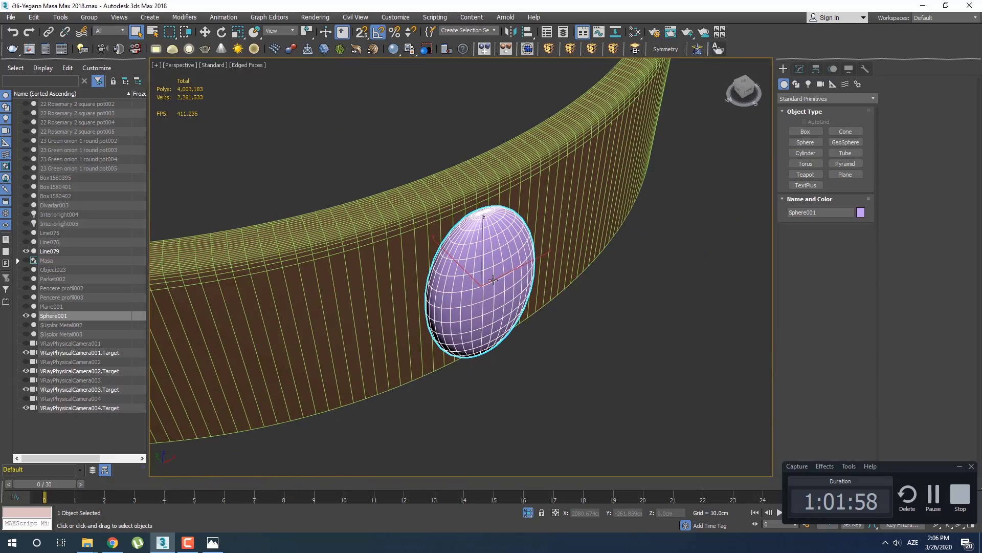
click(213, 543)
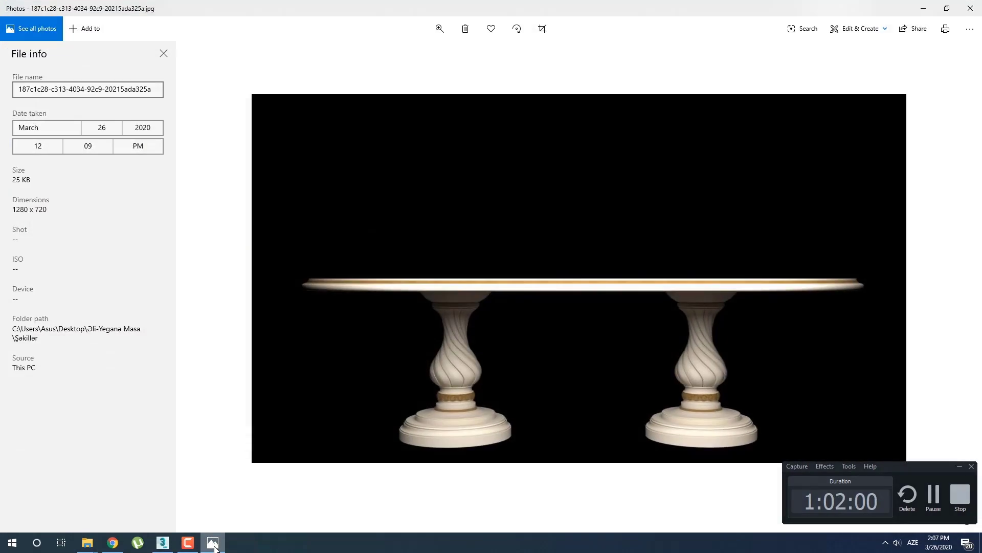
click(215, 548)
alt+middle_drag(535, 278, 507, 278)
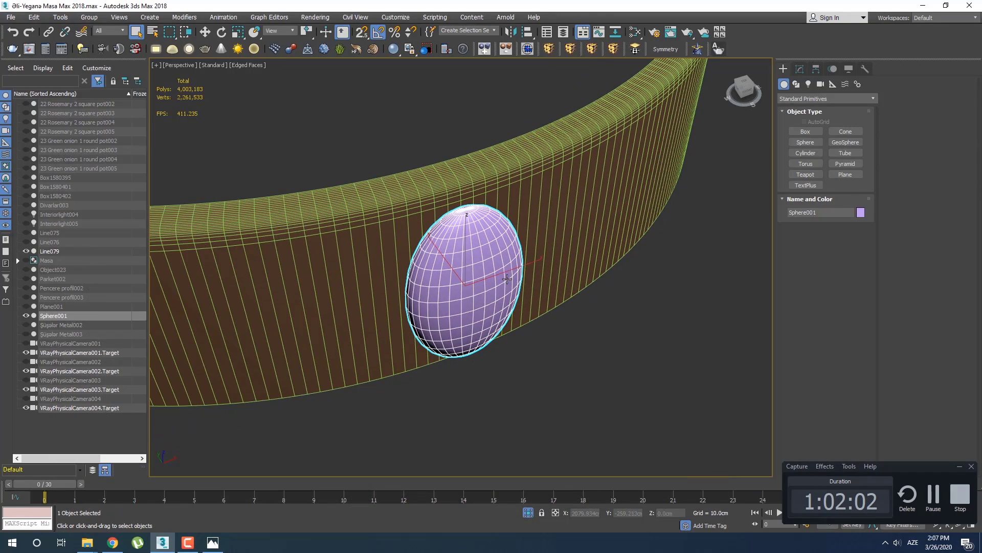
Step: Clone the ellipsoid as a copy shifted slightly along X in the front view
key(f)
key(z)
key(w)
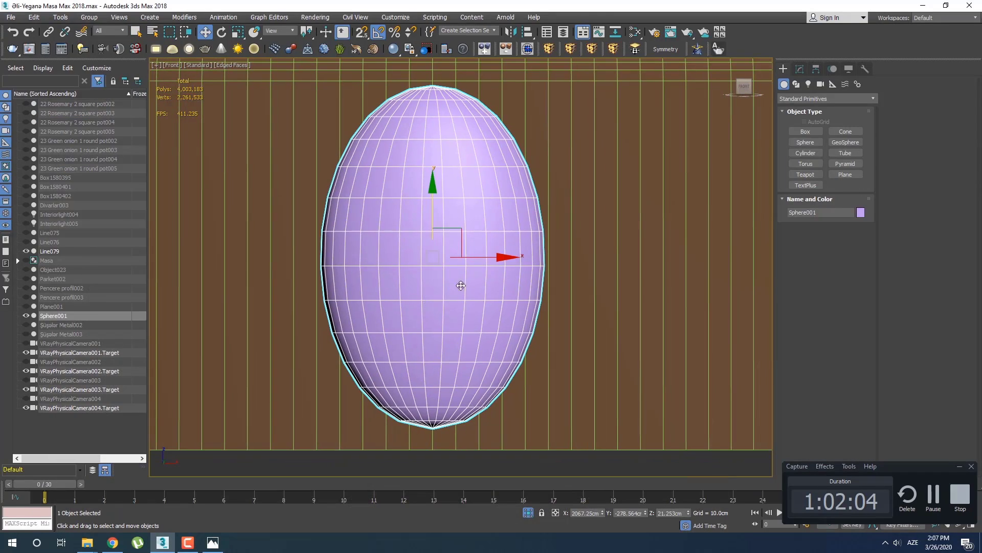
shift+drag(489, 256, 514, 256)
click(492, 311)
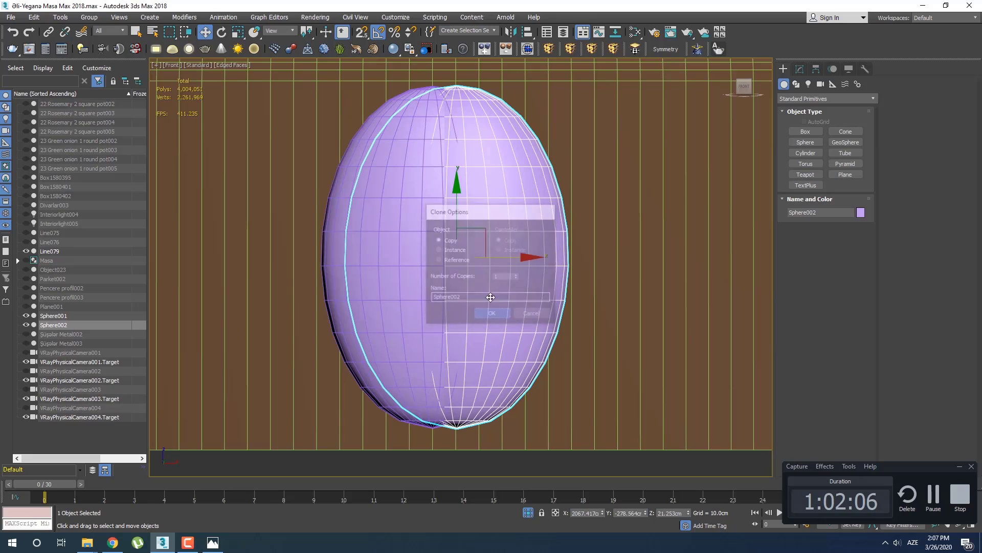
Step: Scale the copied ellipsoid uniformly to 110%
right_click(238, 32)
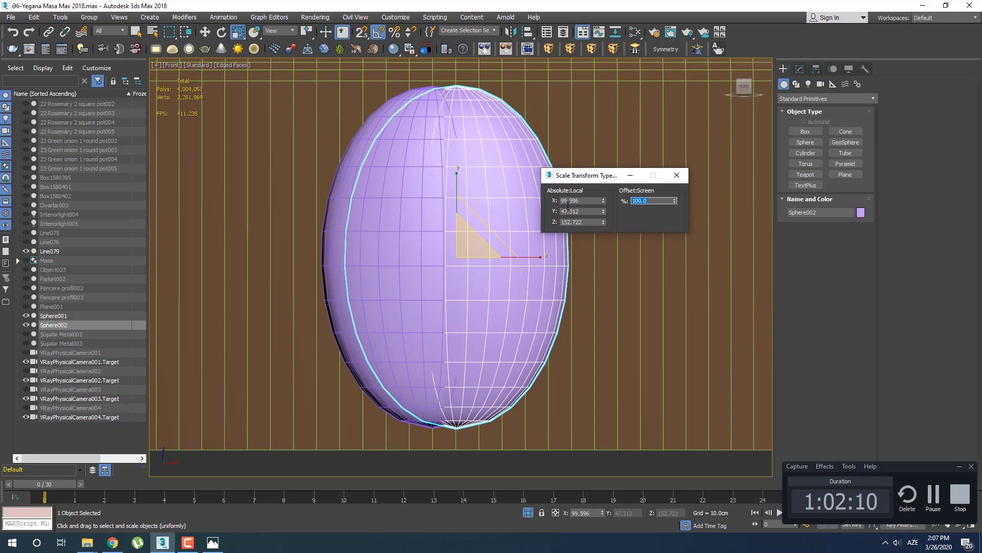
text(110)
key(Return)
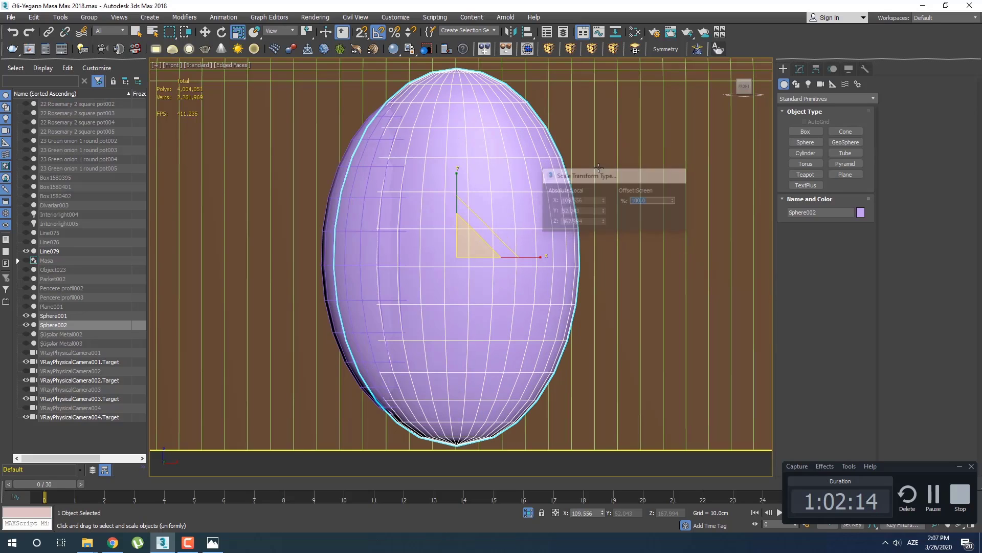
click(676, 175)
Step: Align the enlarged copy to the center of the original ellipsoid
click(527, 32)
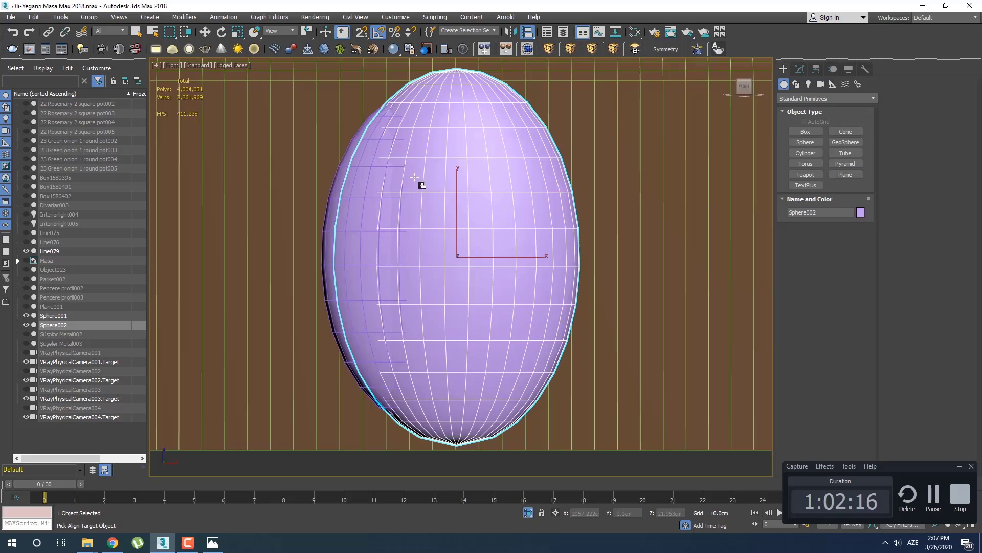
click(336, 190)
click(494, 355)
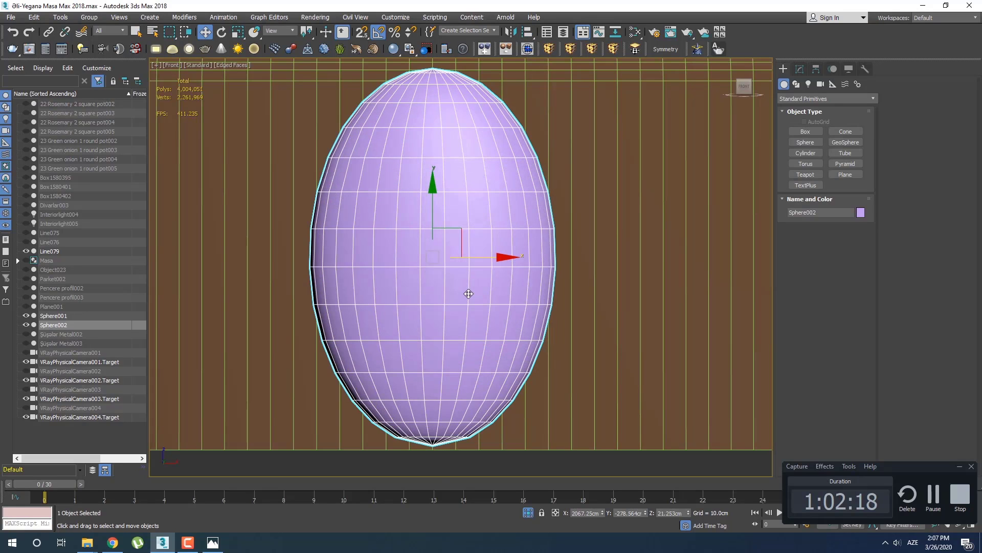
Step: Widen the outer ellipsoid slightly along X, checking it against the inner one in wireframe
key(F3)
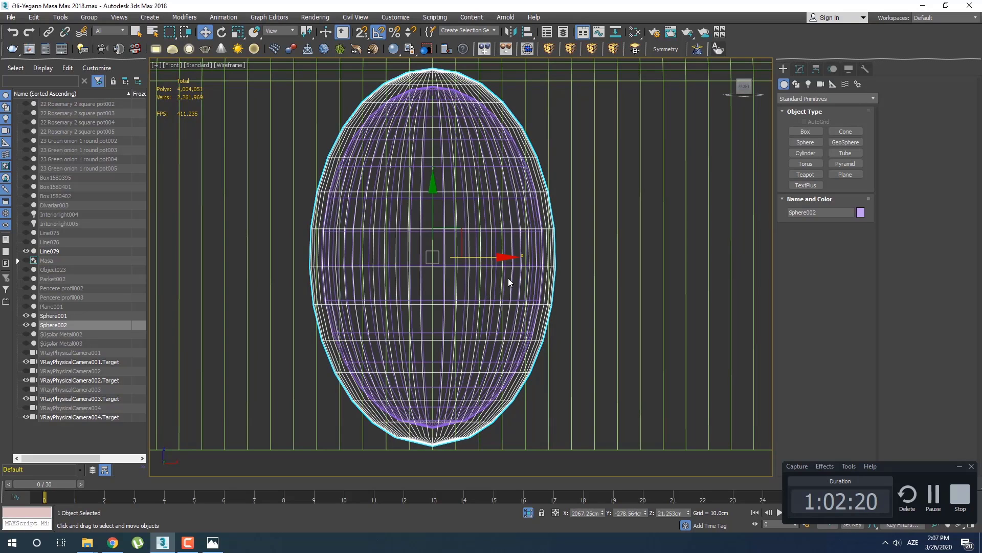
key(r)
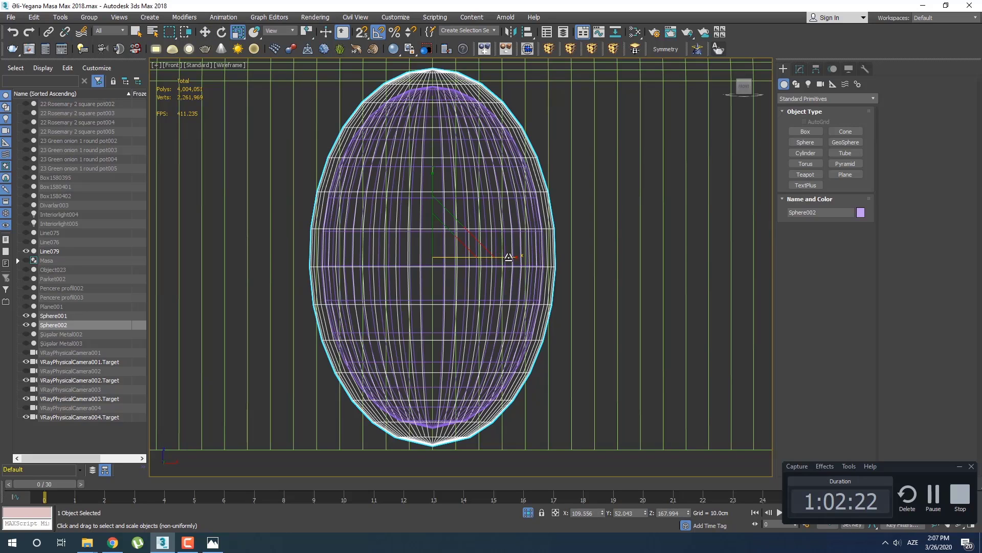
drag(507, 256, 511, 255)
key(w)
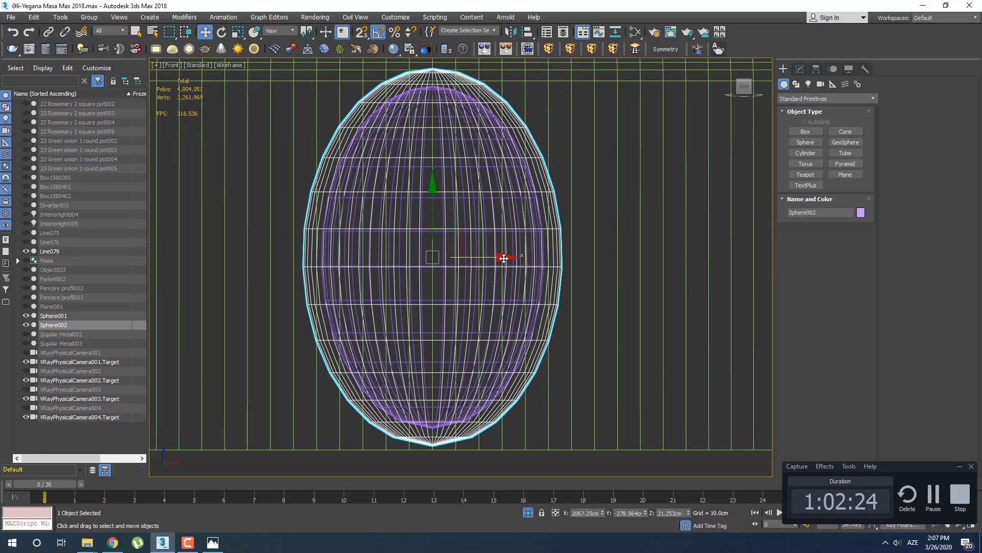
Step: Move the outer ellipsoid about 0.018 cm along Y into the band in the shaded perspective view
scroll(456, 276, down, 5)
key(p)
key(z)
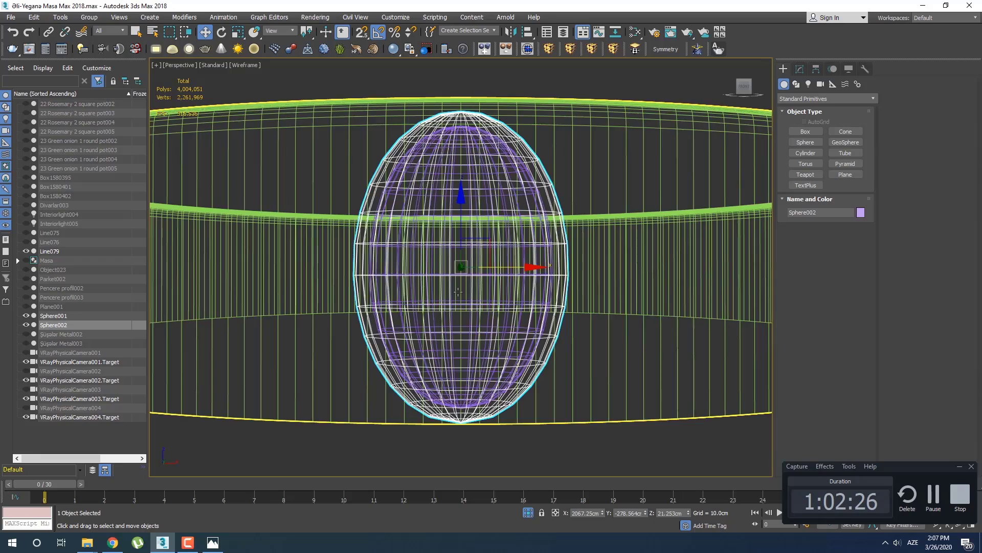
key(F3)
alt+middle_drag(457, 292, 492, 314)
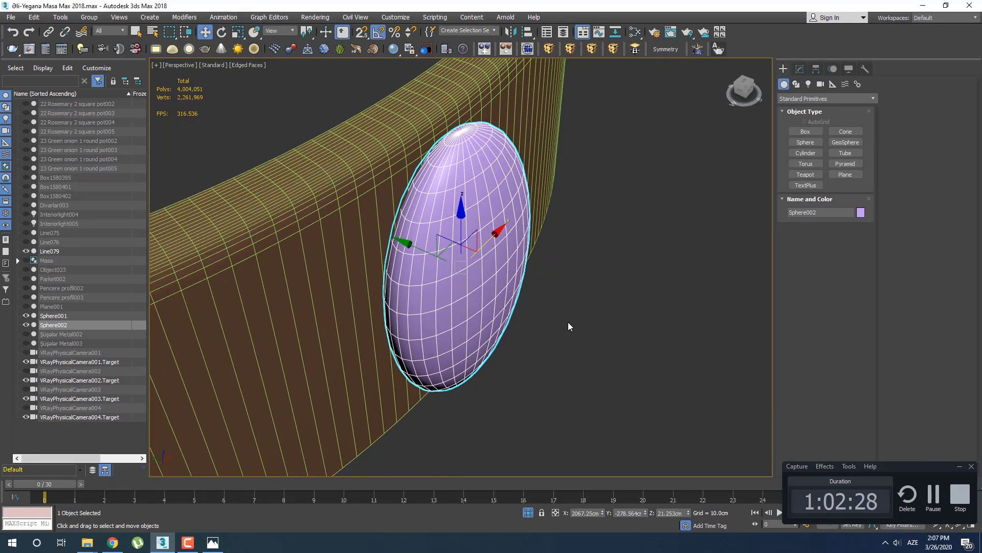
click(568, 263)
click(434, 267)
drag(423, 252, 420, 253)
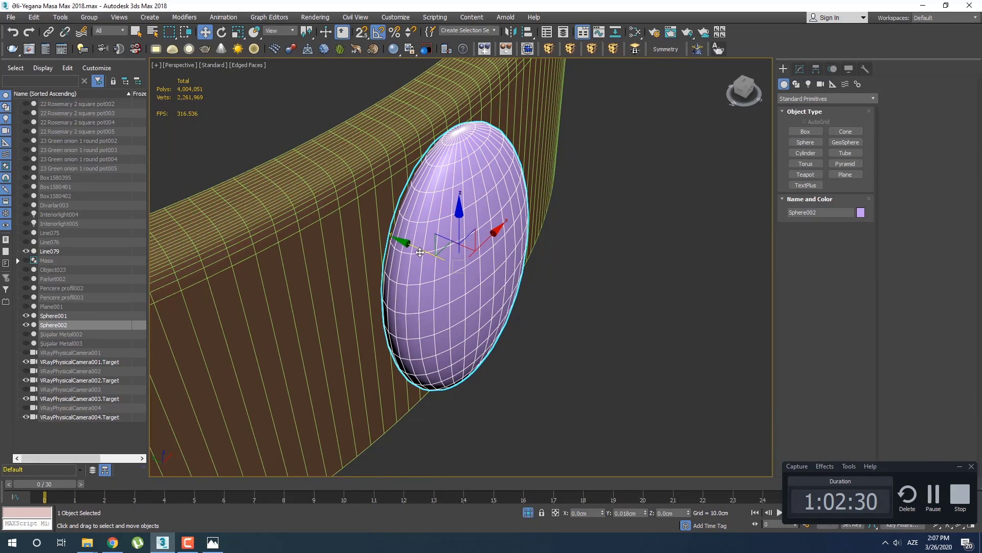
Step: Examine in wireframe how the two nested ellipsoids sit in the band, from perspective and from the top
scroll(463, 283, down, 5)
key(q)
alt+middle_drag(450, 281, 475, 318)
key(F3)
scroll(459, 276, up, 3)
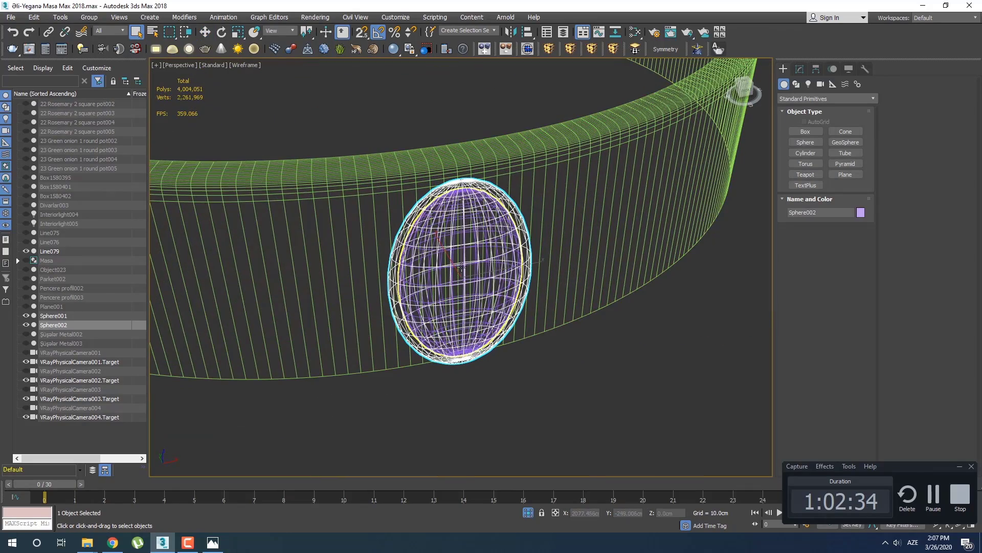
key(t)
key(z)
middle_drag(460, 276, 443, 292)
scroll(444, 292, down, 3)
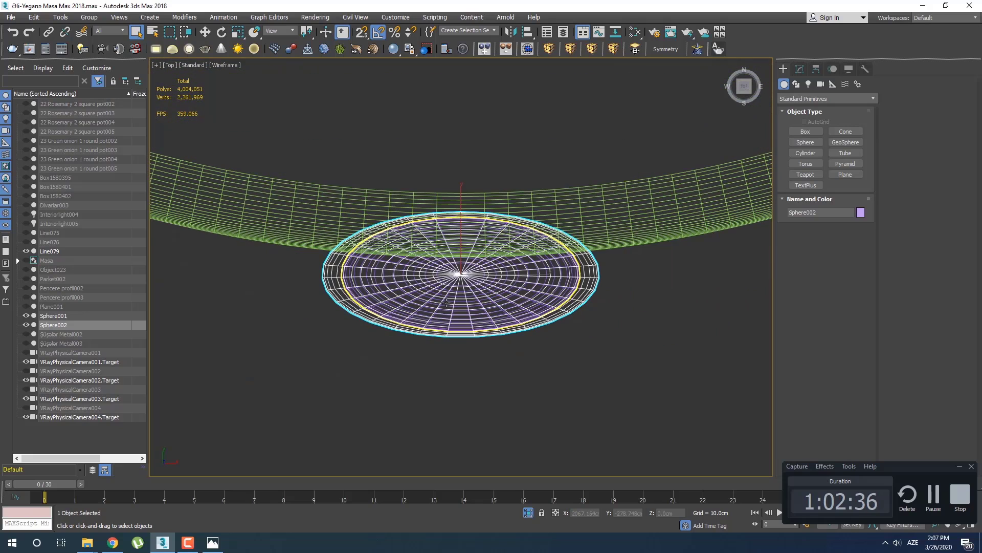
Step: Select both nested ellipsoids and move them about 0.002 cm along Y into the band
click(471, 348)
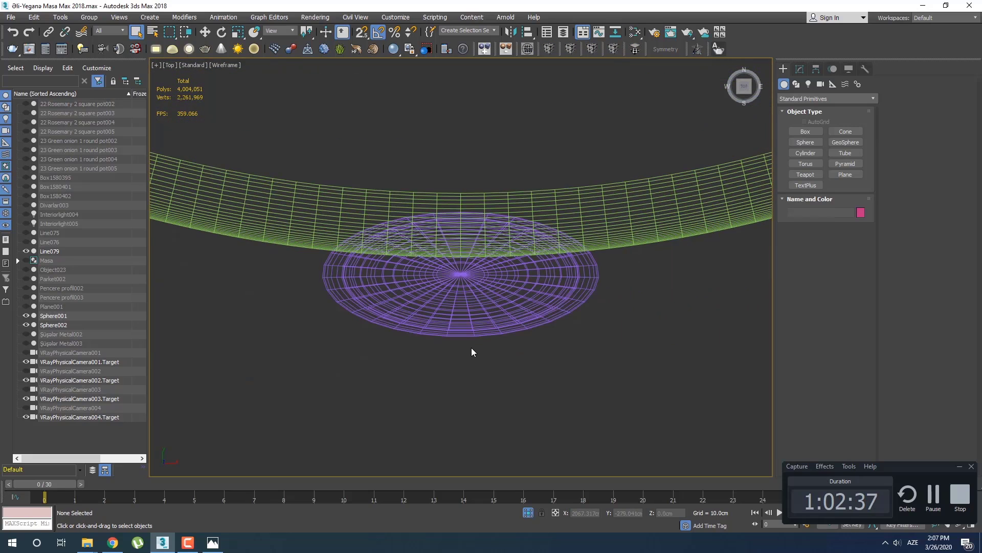
click(583, 296)
ctrl+click(457, 306)
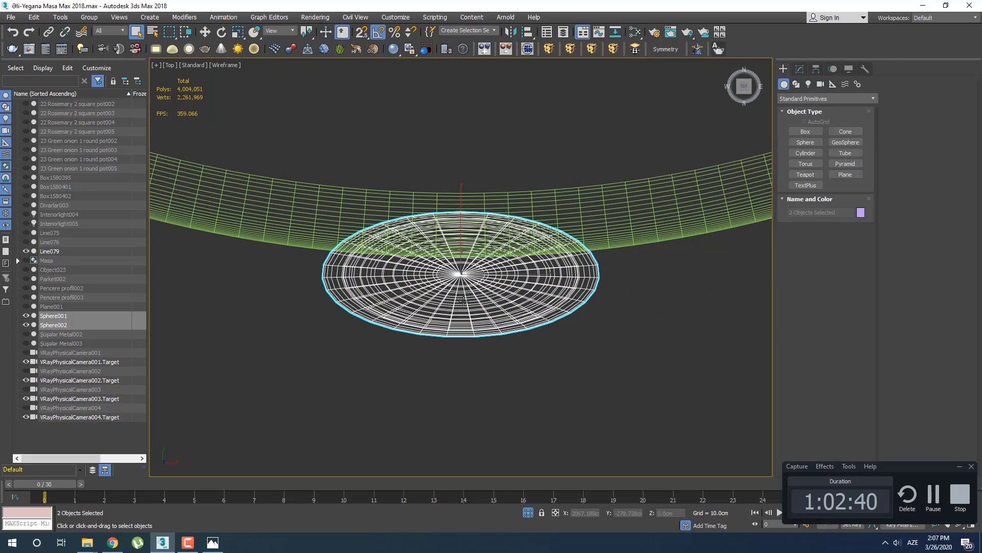
scroll(425, 350, down, 4)
scroll(427, 348, up, 5)
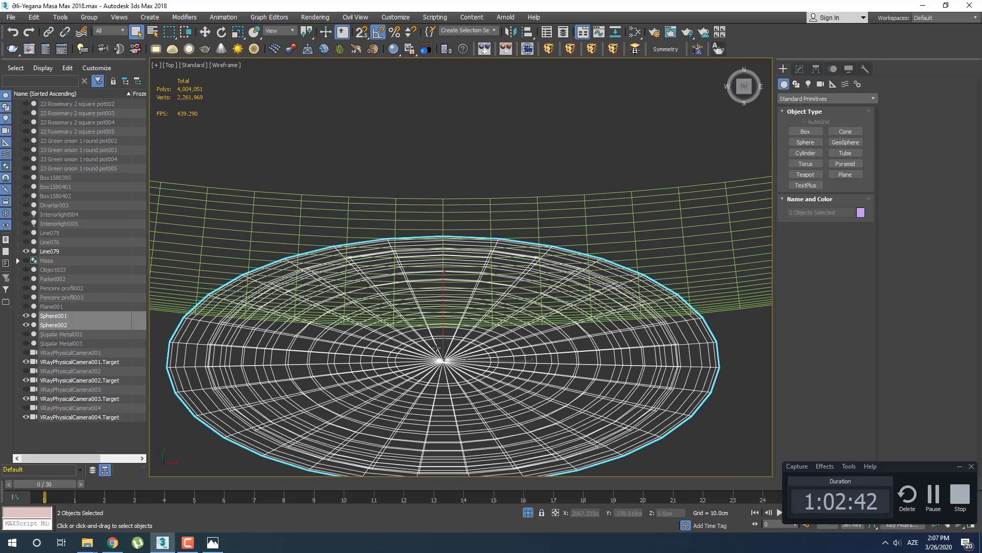
key(w)
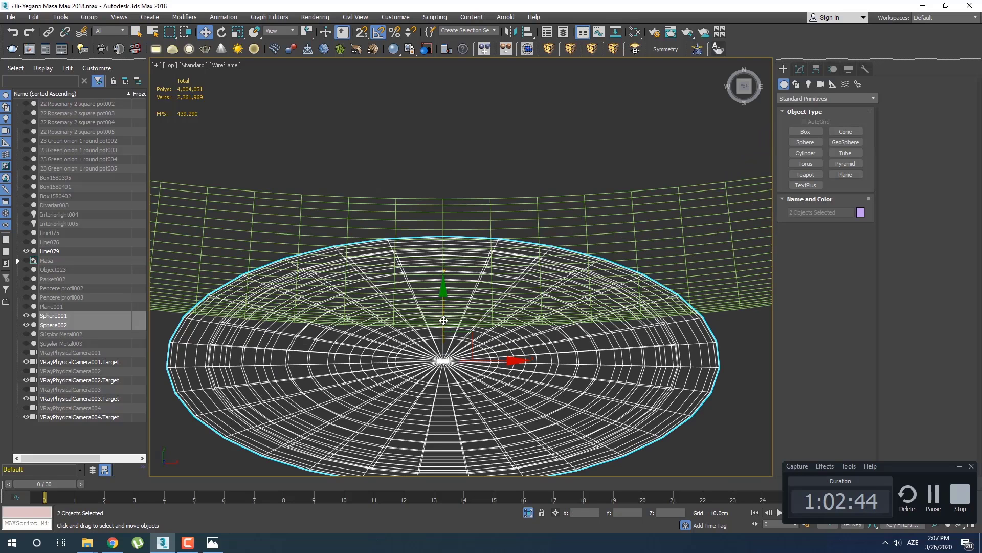
drag(443, 318, 443, 318)
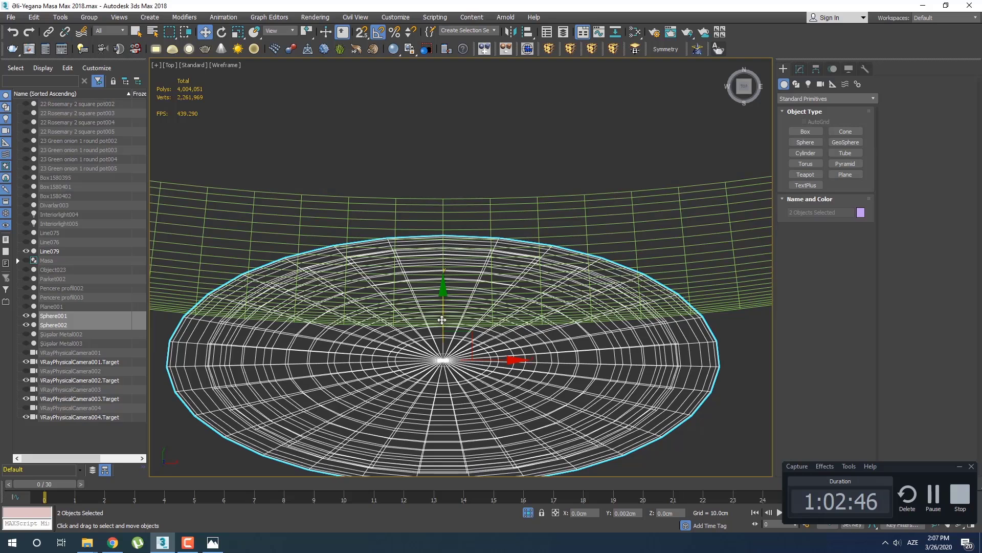
Step: Copy the ellipsoid pair along Y to the opposite side of the ring and move it onto the band's outer face
scroll(440, 328, down, 10)
scroll(430, 384, down, 5)
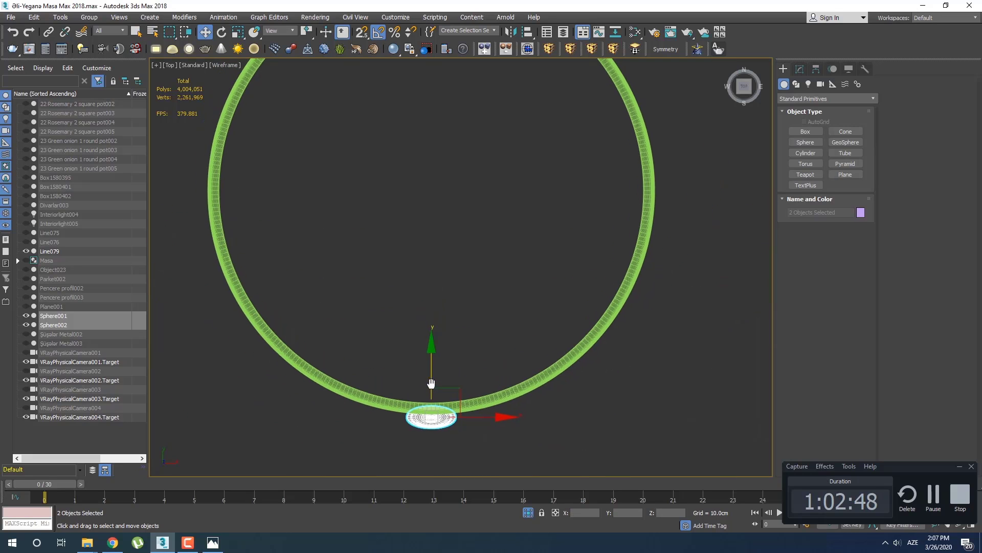
shift+drag(437, 382, 450, 151)
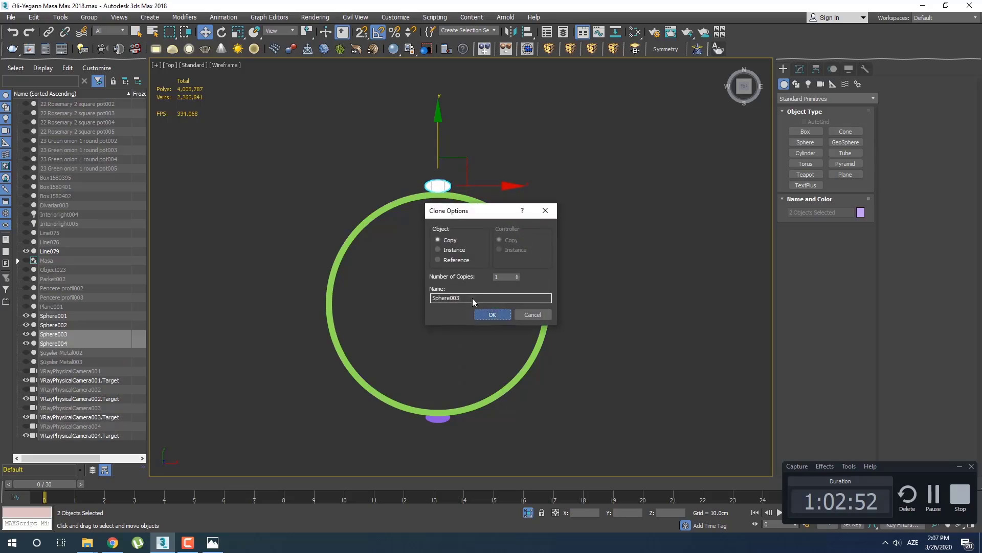
click(492, 315)
scroll(483, 226, up, 10)
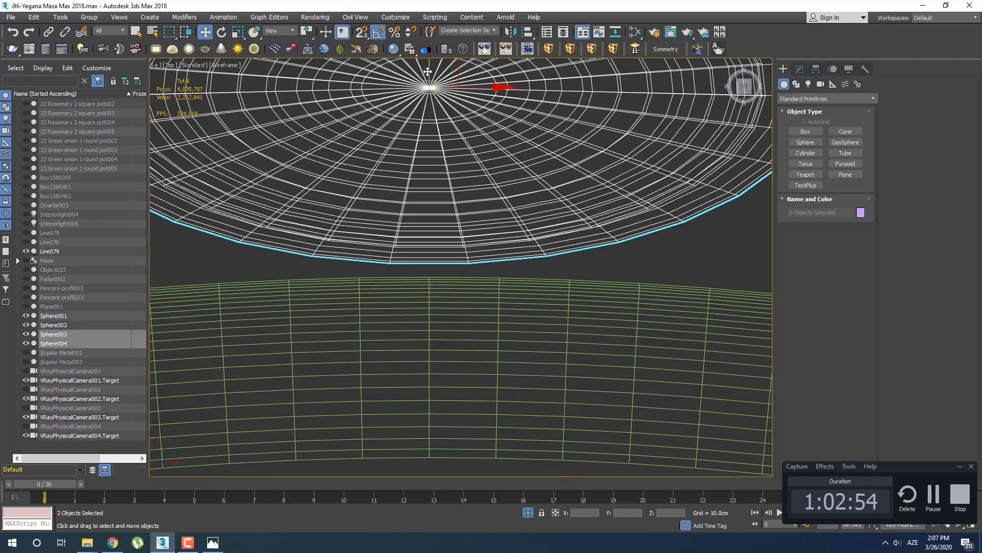
drag(427, 71, 401, 228)
scroll(401, 227, down, 10)
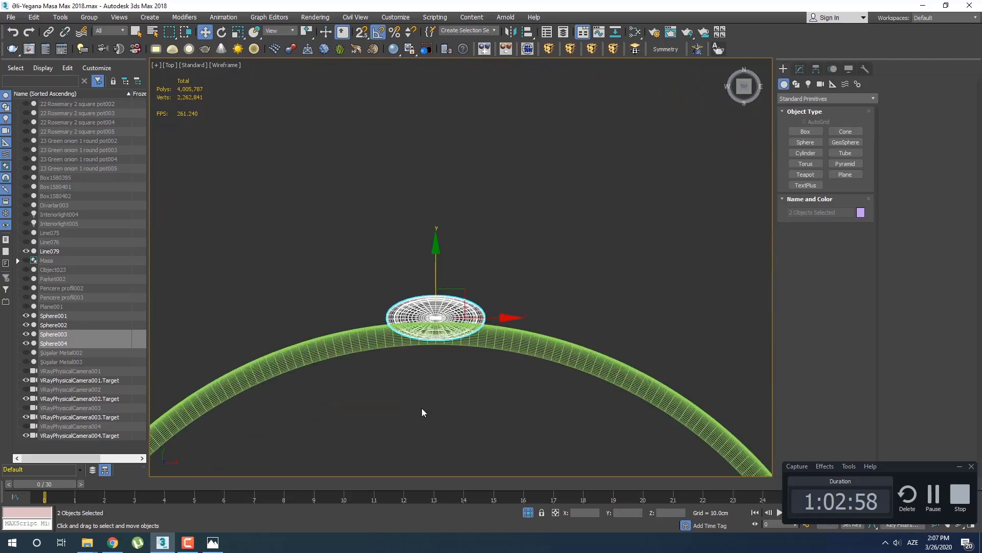
Step: Compare both pairs' depth in the band and move the copied pair about 0.028 cm outward along Y
scroll(436, 333, up, 10)
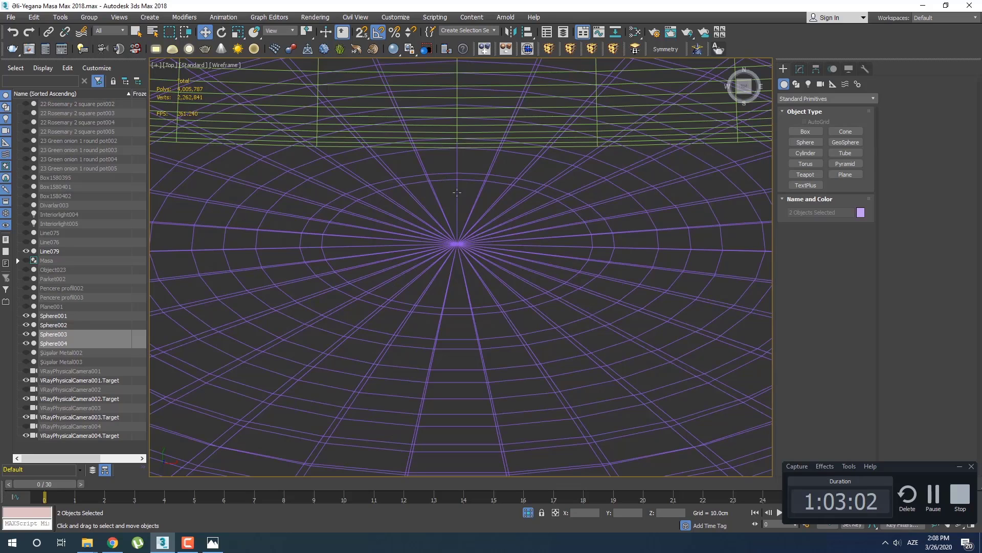
scroll(449, 172, down, 8)
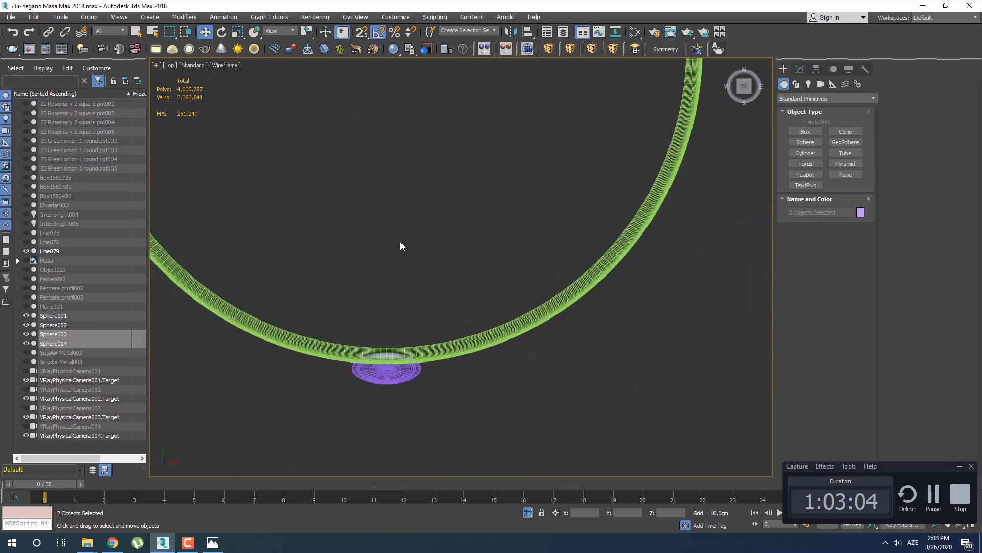
scroll(375, 311, up, 10)
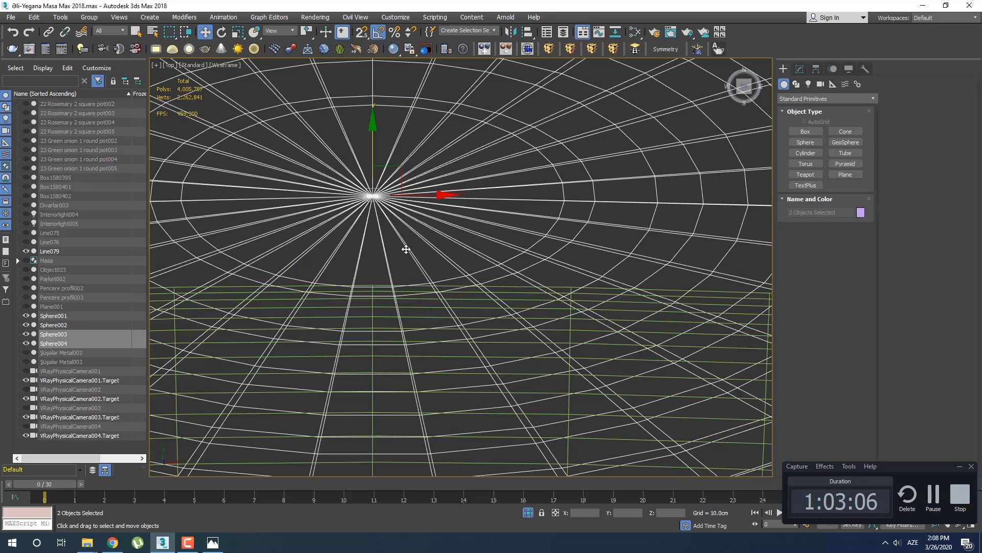
drag(366, 113, 362, 17)
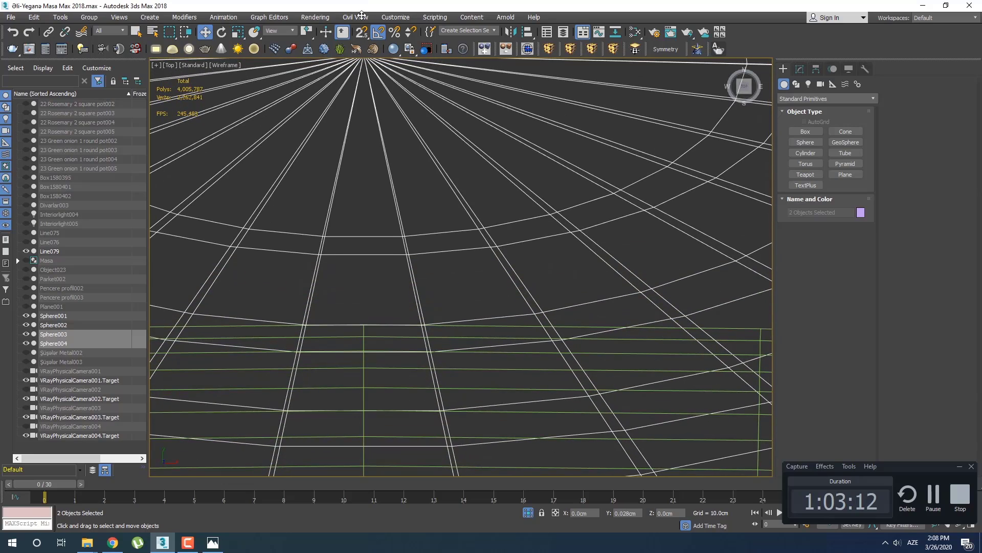
scroll(448, 286, down, 10)
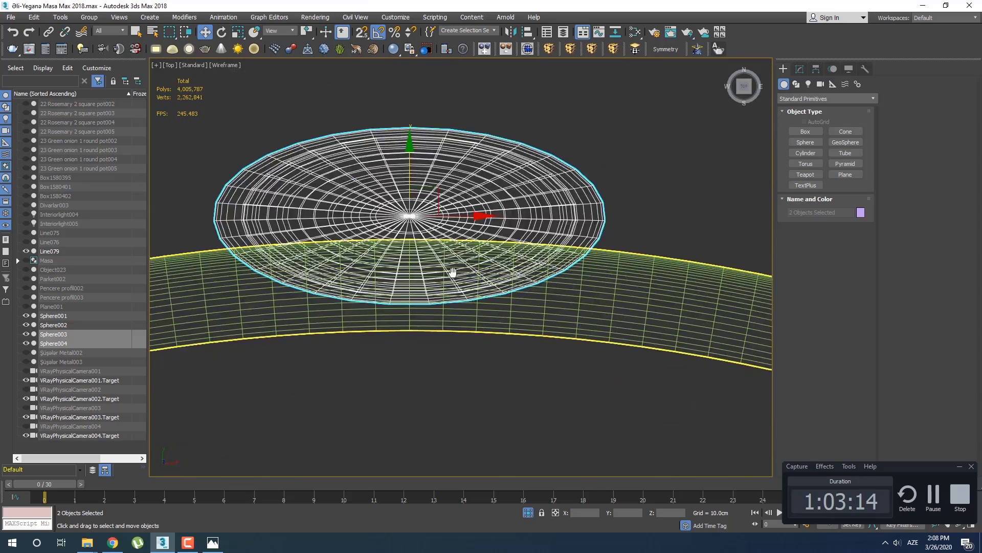
middle_drag(446, 289, 439, 207)
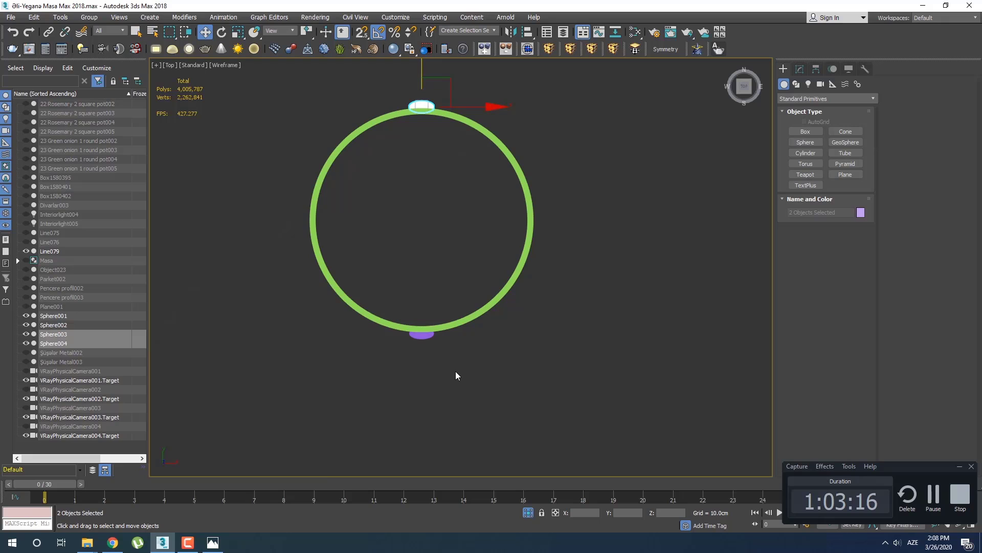
Step: Select both opposite ellipsoid pairs and make a copy rotated 90° around the ring's center
ctrl+drag(455, 370, 432, 308)
mouse_move(511, 295)
alt+mouse_down()
mouse_move(480, 245)
mouse_move(446, 229)
alt+mouse_up()
key(e)
scroll(479, 249, up, 3)
click(467, 314)
middle_drag(399, 298, 413, 324)
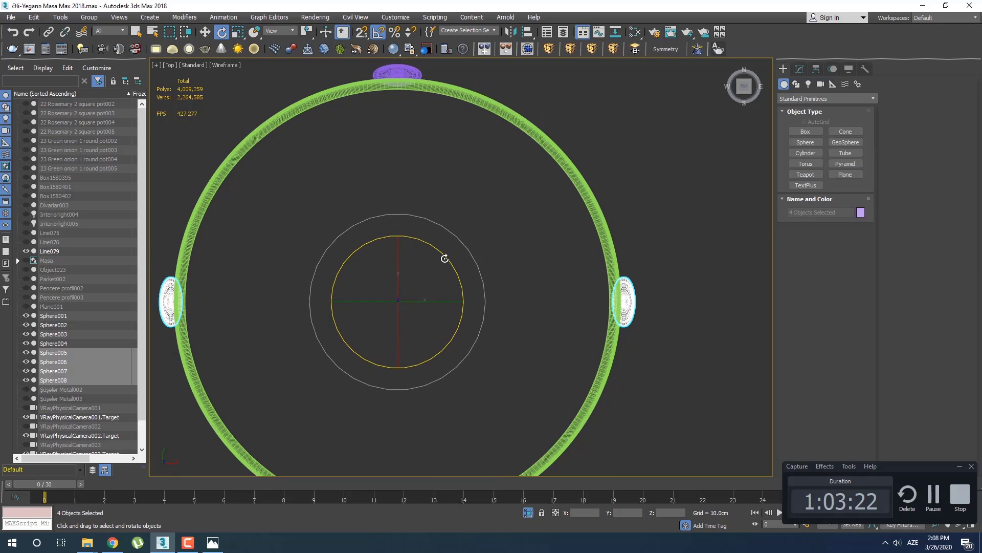
Step: Copy the ellipsoid pairs by rotation to the four diagonal positions, 45° between the existing ones, discarding the duplicate set
shift+drag(444, 258, 456, 258)
click(491, 313)
click(492, 314)
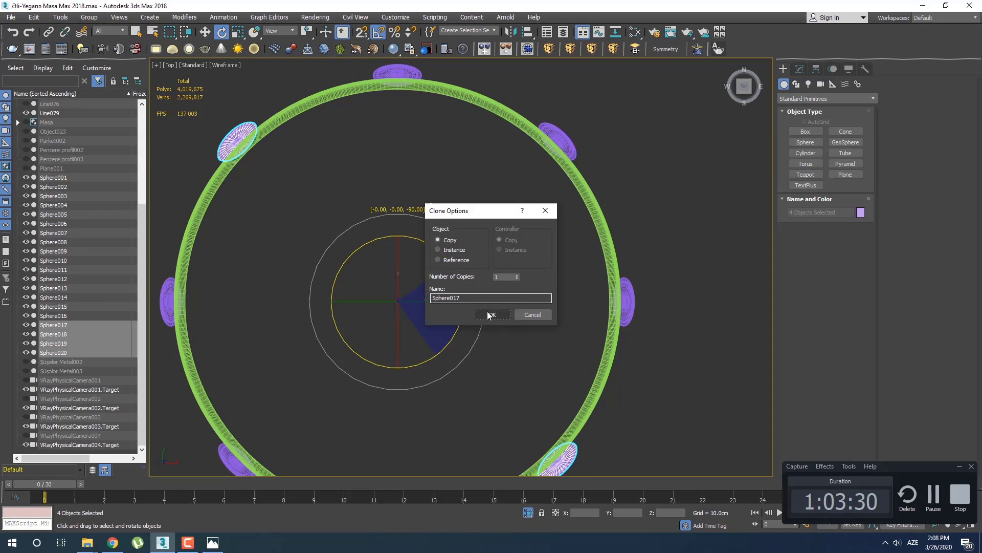
click(492, 313)
middle_drag(449, 241, 462, 255)
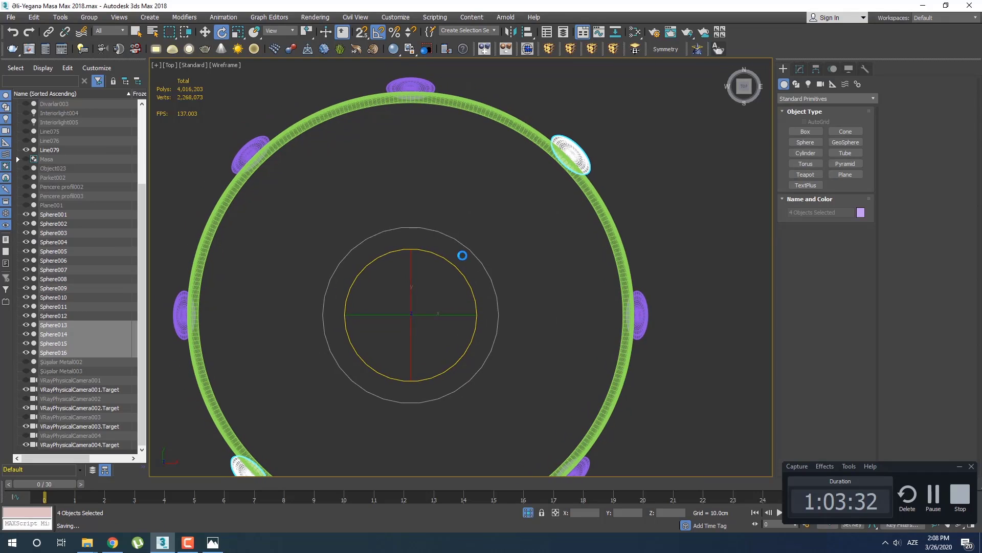
Step: Check the 15° angle snap and rotate further copies of the opposite pairs until 24 pairs surround the ring at 15° spacing
right_click(377, 38)
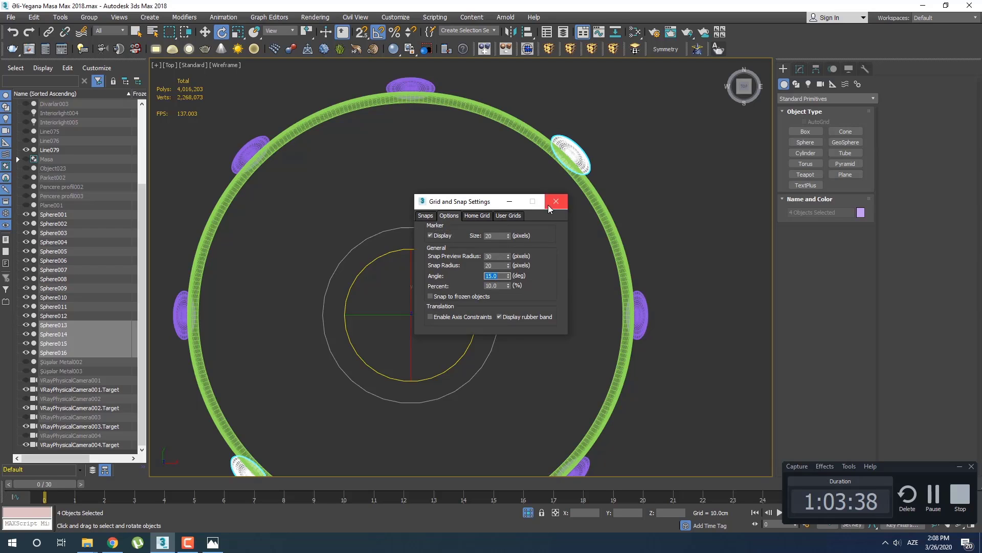
click(555, 201)
drag(461, 272, 463, 270)
click(495, 314)
click(495, 313)
click(495, 311)
click(483, 314)
click(486, 313)
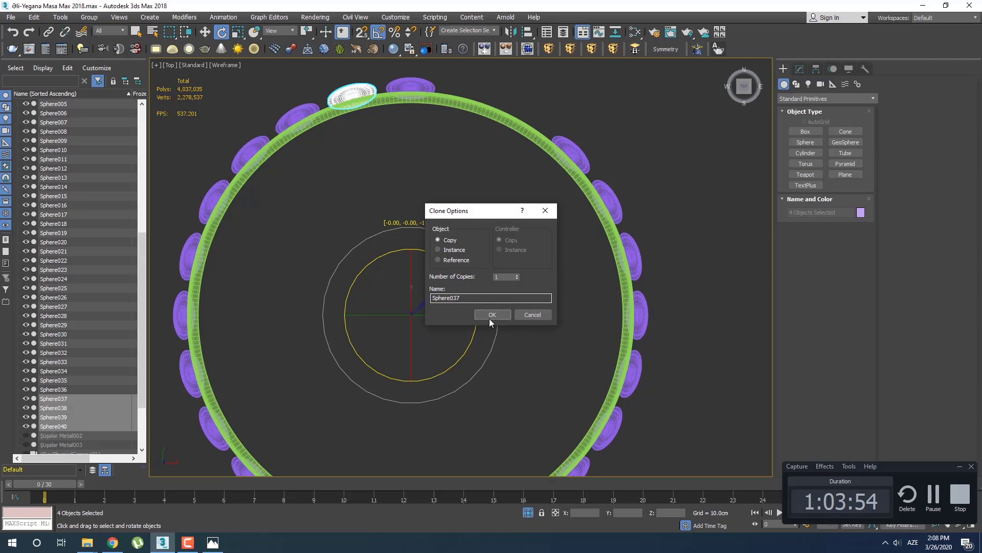
click(486, 314)
shift+drag(463, 269, 467, 279)
click(481, 308)
click(504, 316)
key(z)
click(562, 333)
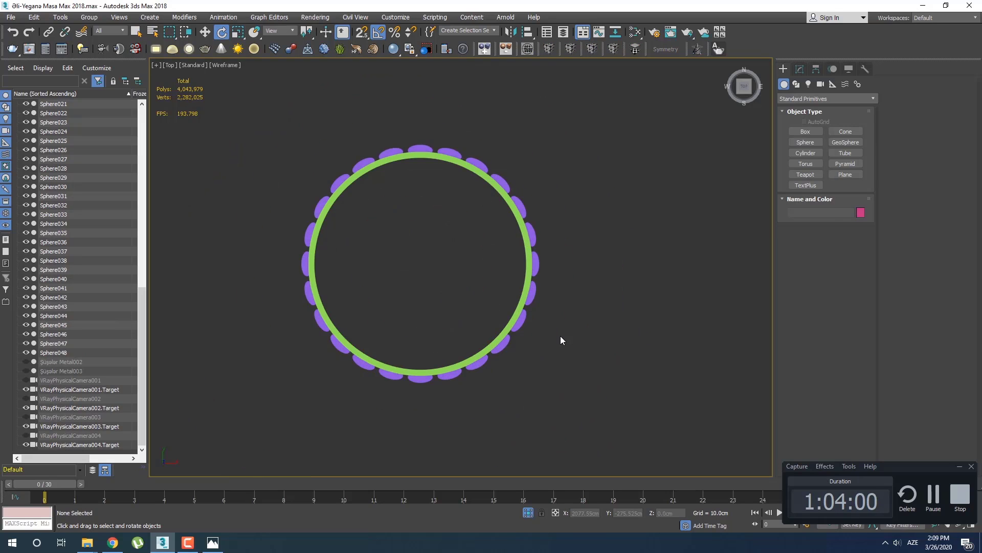
Step: In Top view, select the outer ellipsoid of eight consecutive pairs, from the ring's lower arc counterclockwise to its rightmost point
middle_drag(538, 329, 496, 314)
key(p)
key(z)
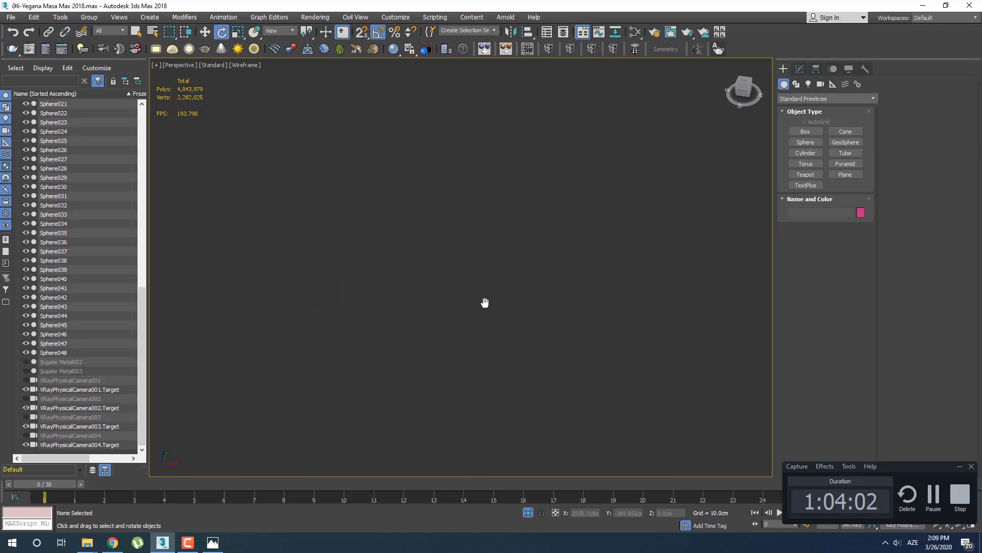
key(t)
scroll(408, 344, up, 10)
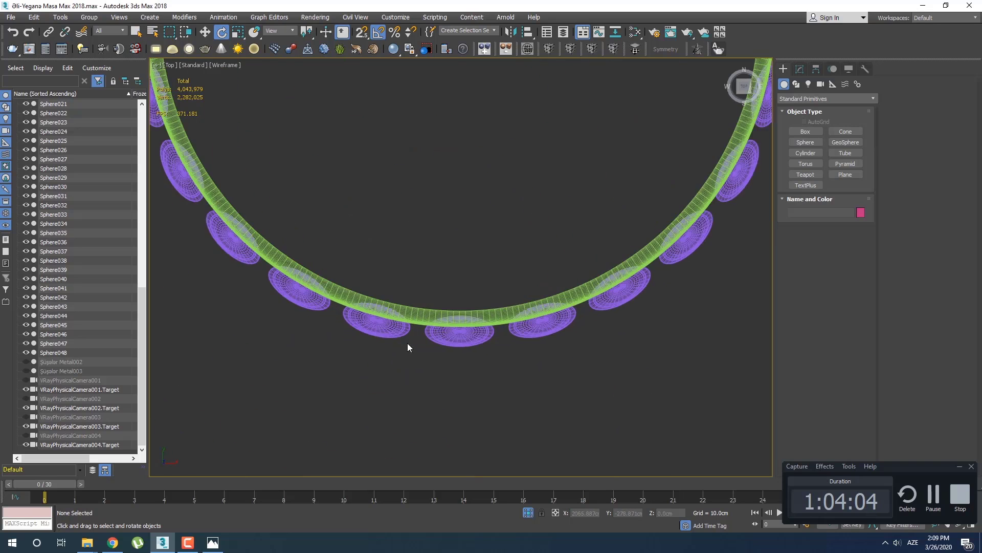
click(416, 338)
middle_drag(415, 338, 449, 366)
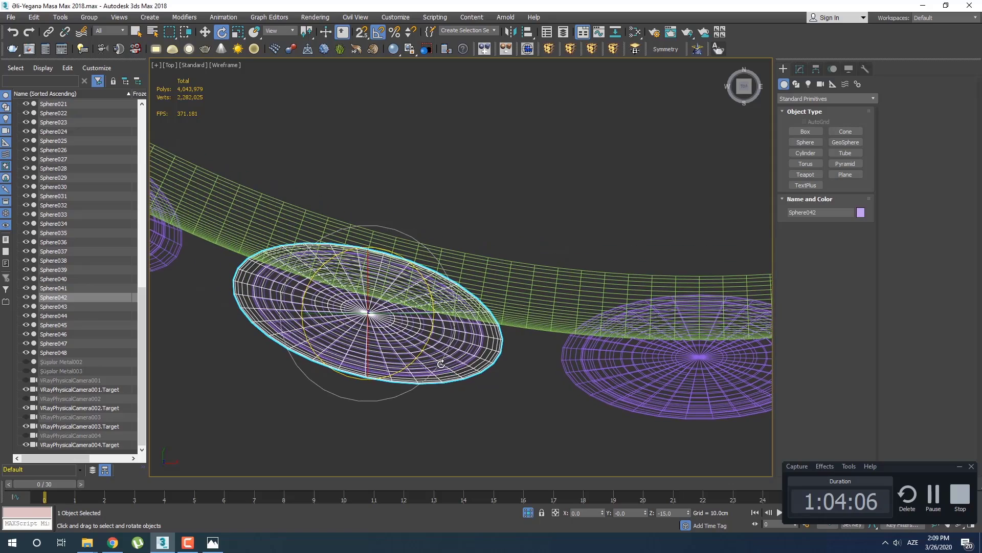
key(q)
middle_drag(523, 382, 321, 348)
ctrl+click(365, 338)
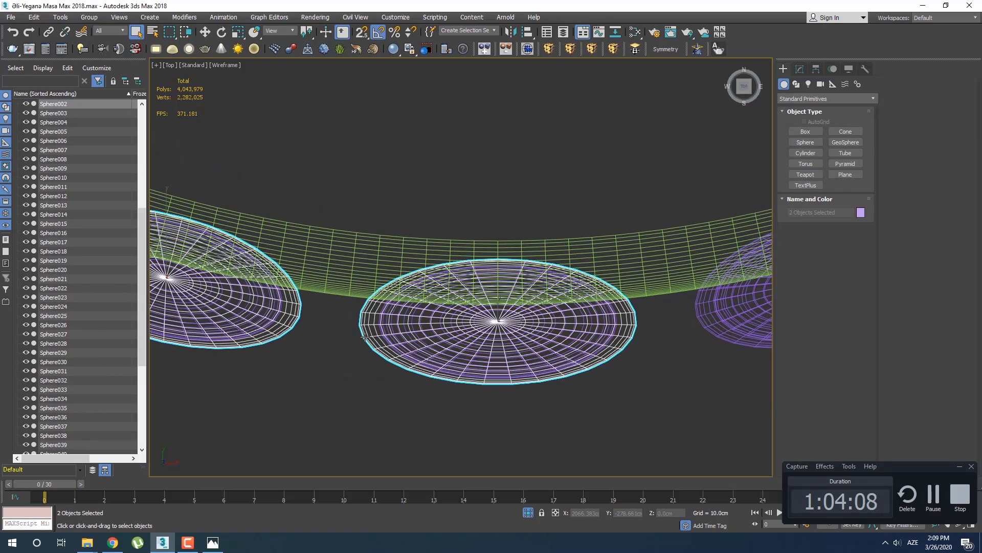
middle_drag(443, 350, 130, 345)
ctrl+click(389, 322)
middle_drag(485, 315, 160, 358)
ctrl+click(411, 264)
middle_drag(533, 250, 292, 425)
ctrl+click(542, 166)
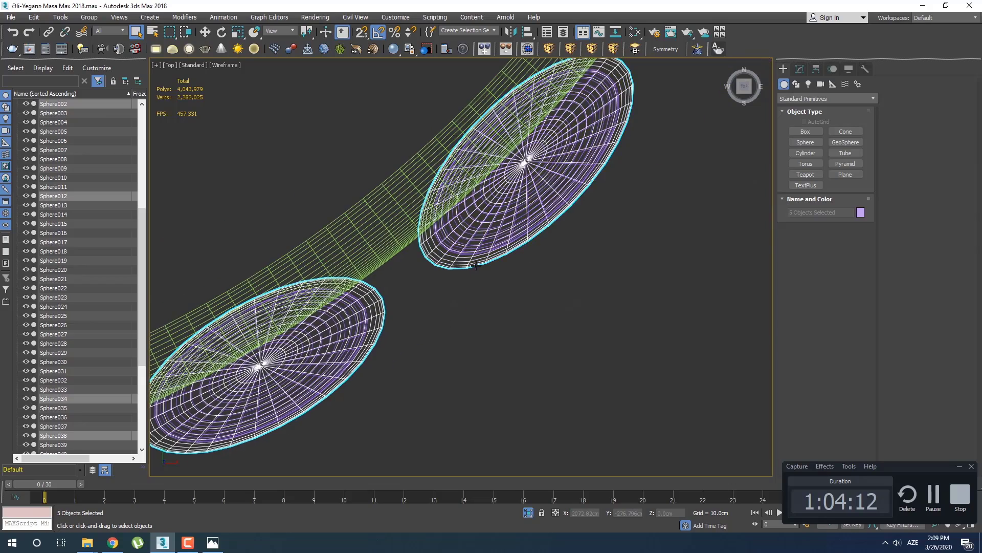
middle_drag(551, 169, 395, 368)
ctrl+click(460, 286)
middle_drag(510, 267, 472, 308)
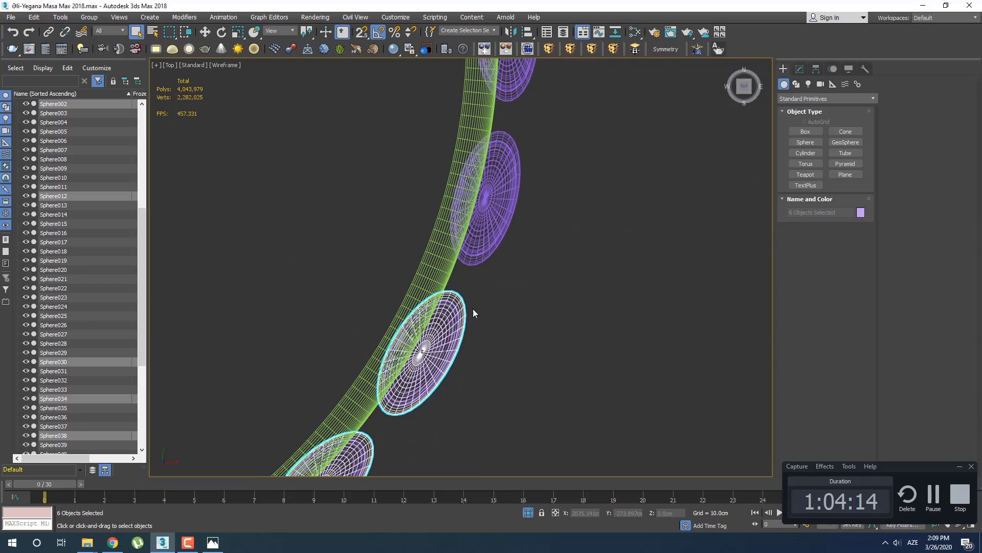
ctrl+click(473, 263)
middle_drag(490, 236, 456, 435)
ctrl+click(489, 283)
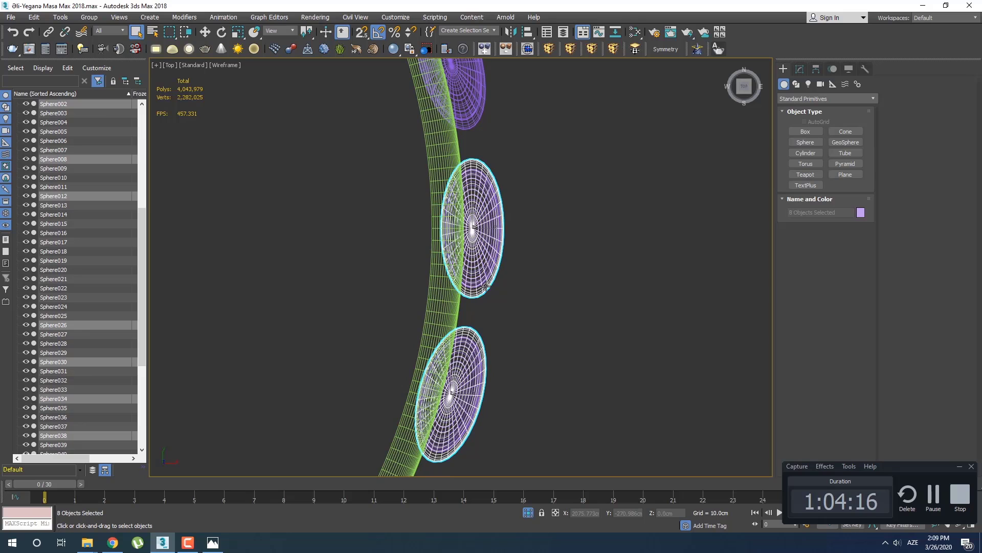
Step: Add the outer ellipsoids of the next seven pairs to the selection, continuing counterclockwise until just past the ring's uppermost pair
middle_drag(485, 172, 482, 329)
ctrl+click(476, 287)
mouse_move(480, 280)
middle_down()
mouse_move(528, 258)
mouse_move(470, 271)
middle_up()
ctrl+click(479, 274)
middle_drag(447, 180, 526, 326)
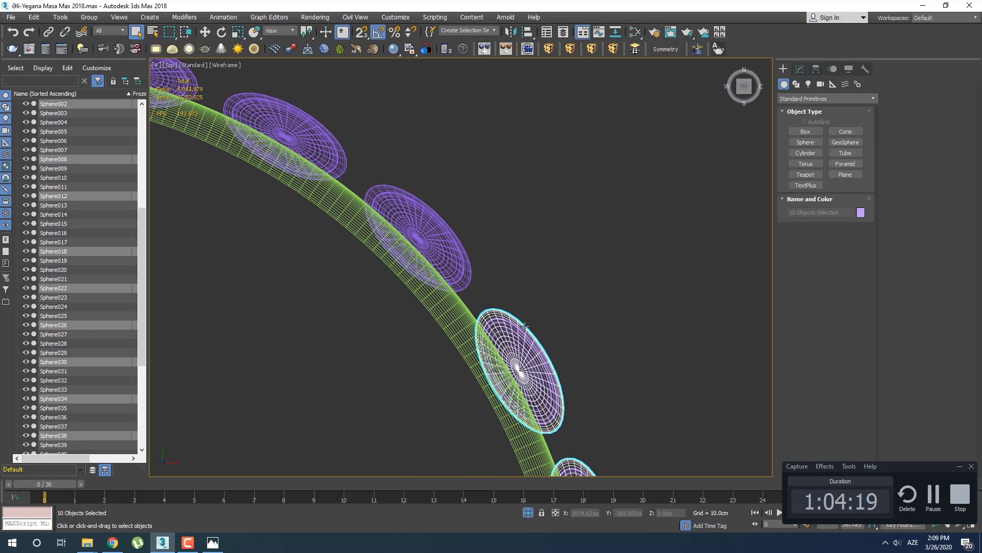
ctrl+click(474, 277)
scroll(455, 265, up, 4)
ctrl+click(459, 256)
middle_drag(459, 256, 664, 343)
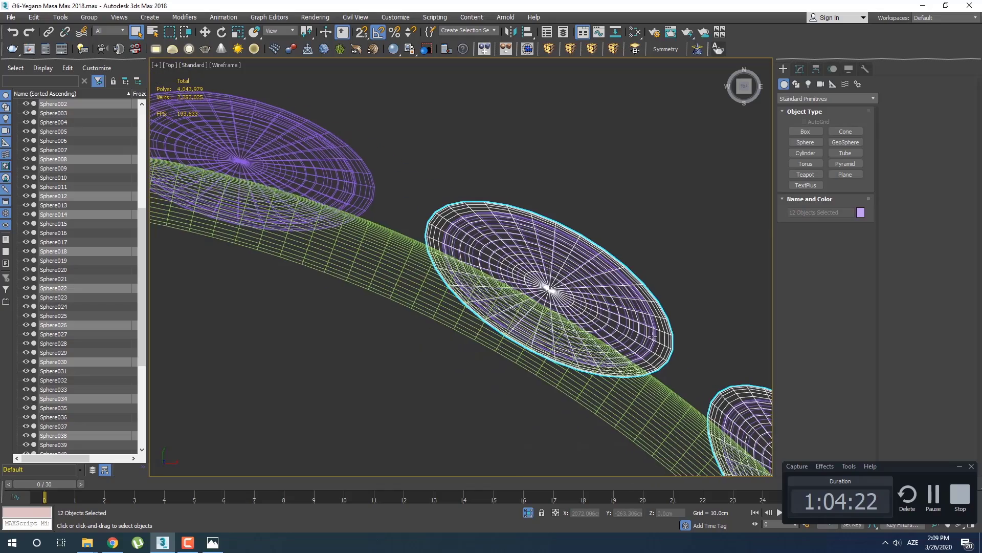
ctrl+click(359, 202)
middle_drag(409, 207, 592, 242)
scroll(593, 242, down, 4)
scroll(482, 209, up, 4)
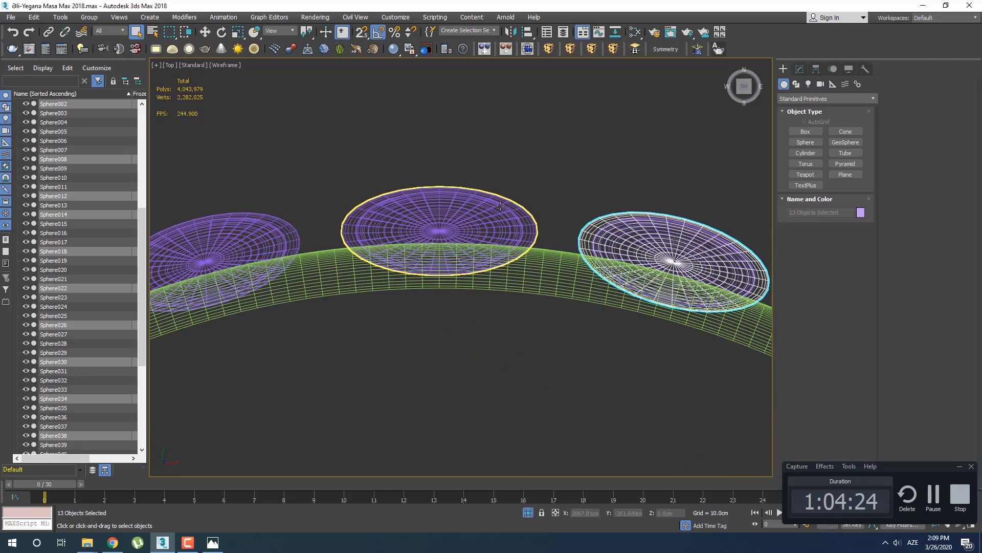
ctrl+click(504, 203)
middle_drag(504, 204, 766, 210)
ctrl+click(537, 216)
middle_drag(537, 215, 752, 165)
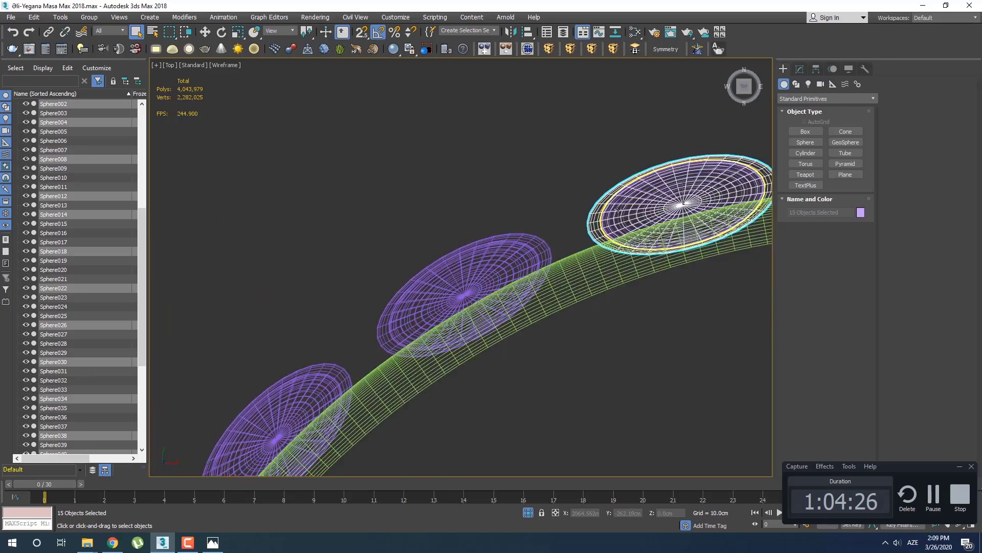
Step: Extend the selection with four more outer ellipsoids along the ring's upper-left arc, undoing the click that replaces the selection
scroll(511, 234, up, 2)
ctrl+click(511, 235)
scroll(513, 237, down, 4)
middle_drag(433, 322, 714, 38)
scroll(563, 211, up, 4)
ctrl+click(566, 192)
ctrl+click(482, 275)
middle_drag(481, 273, 493, 102)
scroll(492, 103, down, 4)
scroll(429, 266, up, 4)
click(429, 291)
middle_drag(430, 292, 481, 135)
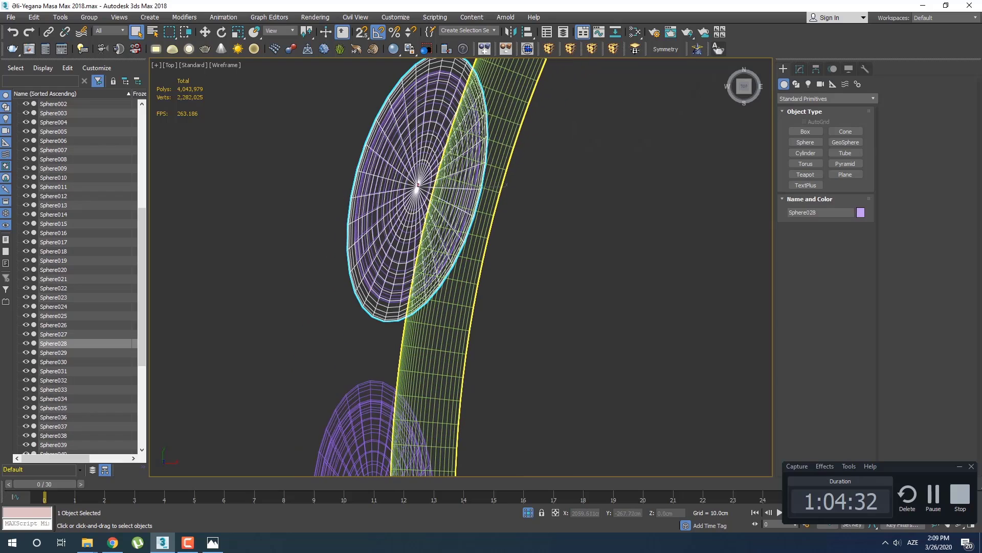
scroll(408, 312, down, 4)
key(ctrl+z)
scroll(445, 91, up, 4)
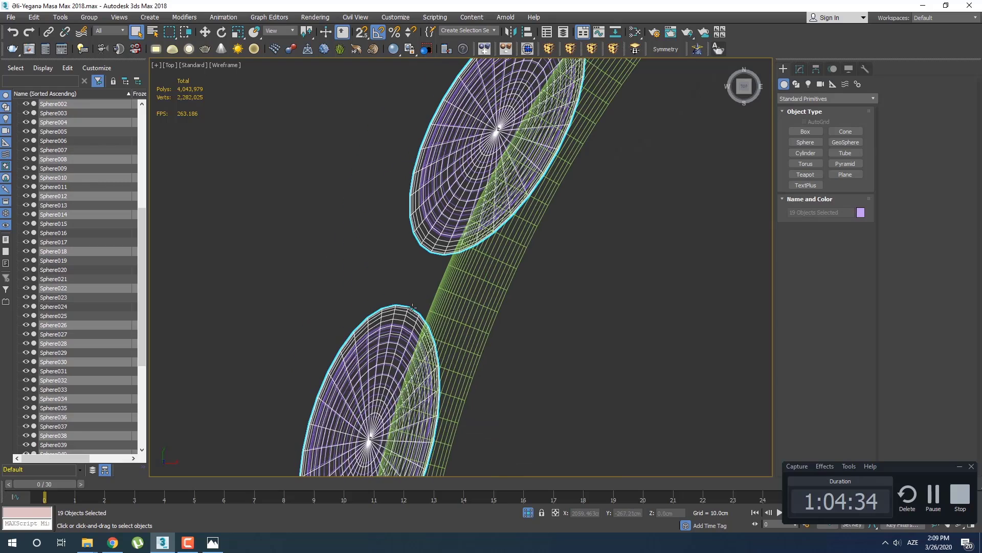
middle_drag(412, 307, 437, 118)
scroll(437, 119, down, 4)
scroll(417, 288, down, 7)
scroll(412, 303, up, 5)
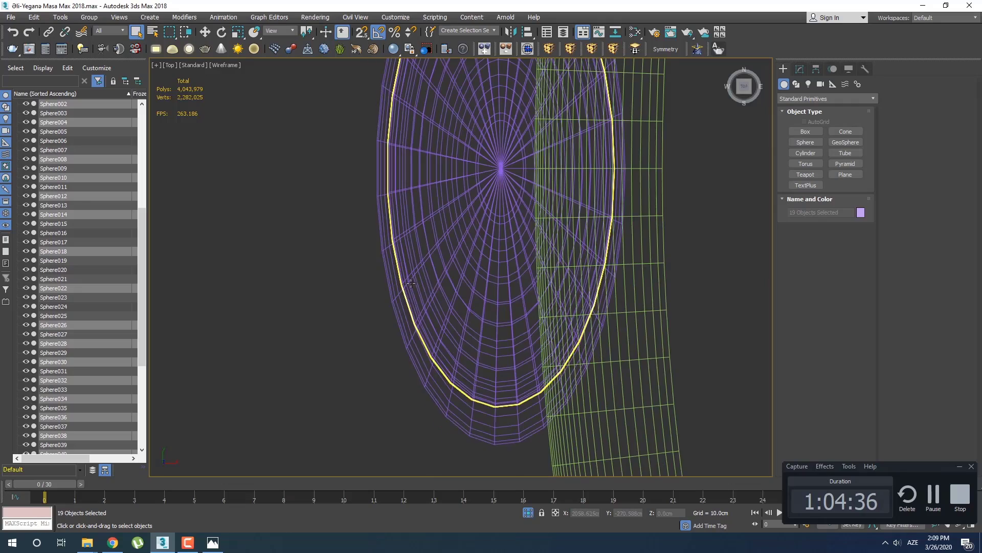
Step: Add the outer ellipsoids of the last five pairs along the lower-left arc, completing a selection of 24
ctrl+click(412, 303)
scroll(435, 358, down, 3)
scroll(435, 358, up, 5)
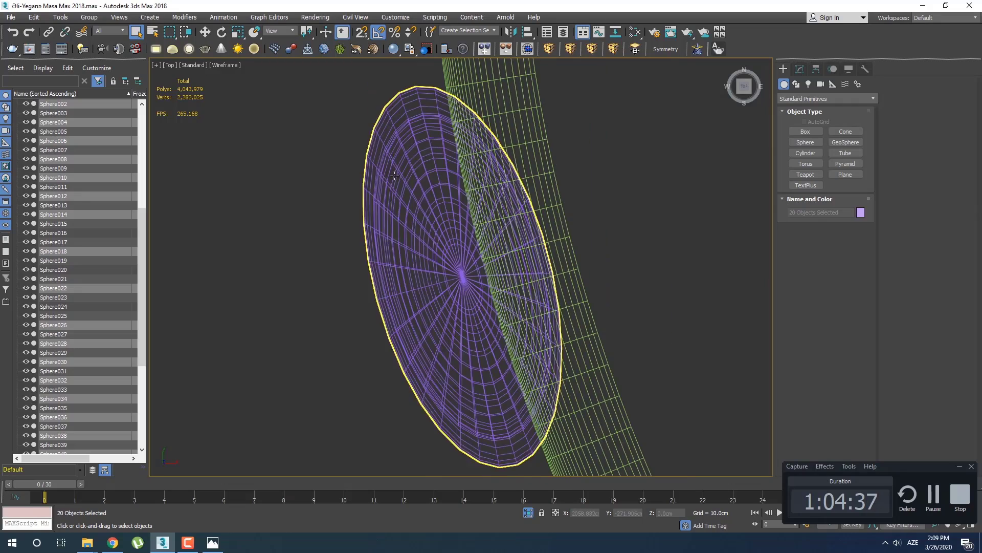
ctrl+click(373, 161)
scroll(372, 166, down, 4)
scroll(375, 177, up, 3)
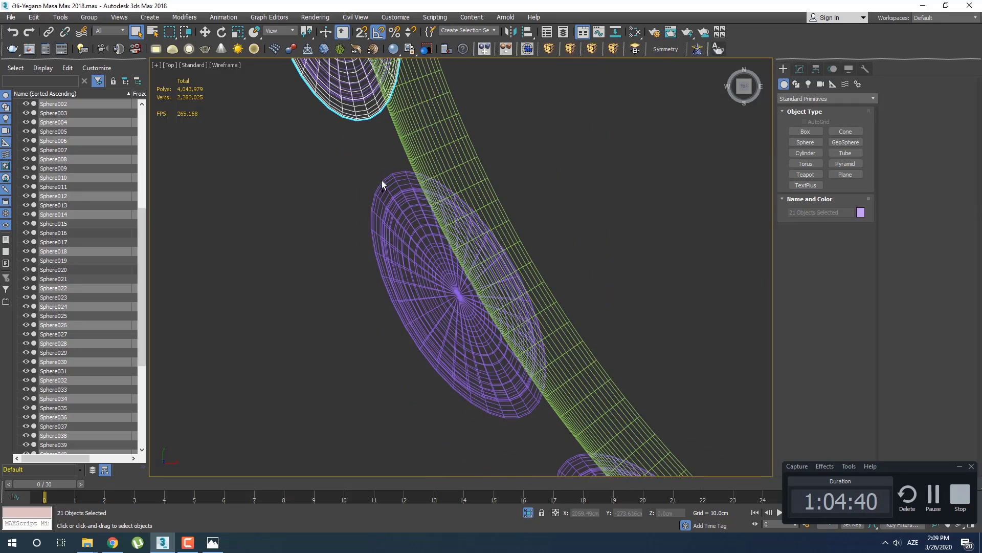
ctrl+click(382, 180)
scroll(389, 194, down, 4)
scroll(434, 221, up, 5)
ctrl+click(435, 221)
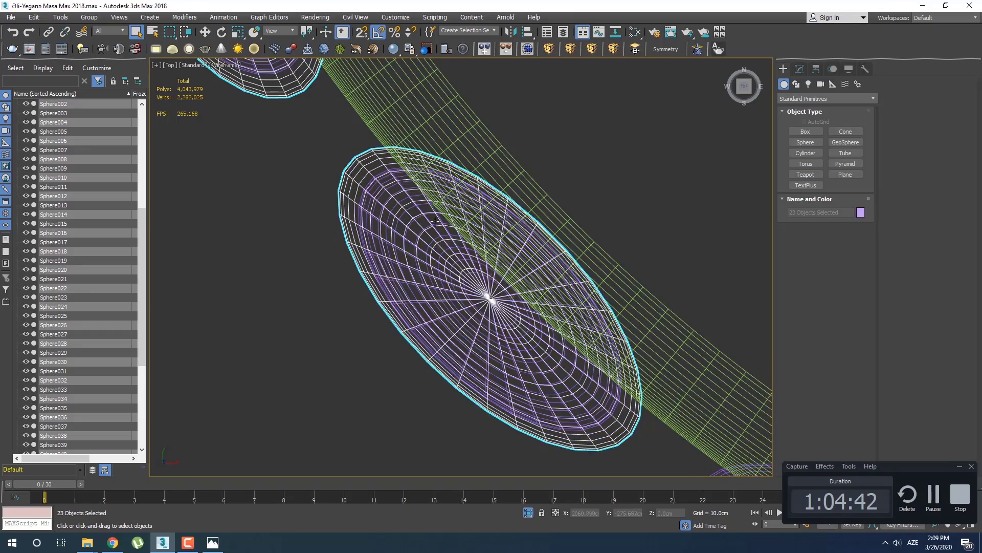
scroll(435, 221, down, 4)
scroll(537, 274, up, 5)
ctrl+click(522, 279)
scroll(388, 253, down, 4)
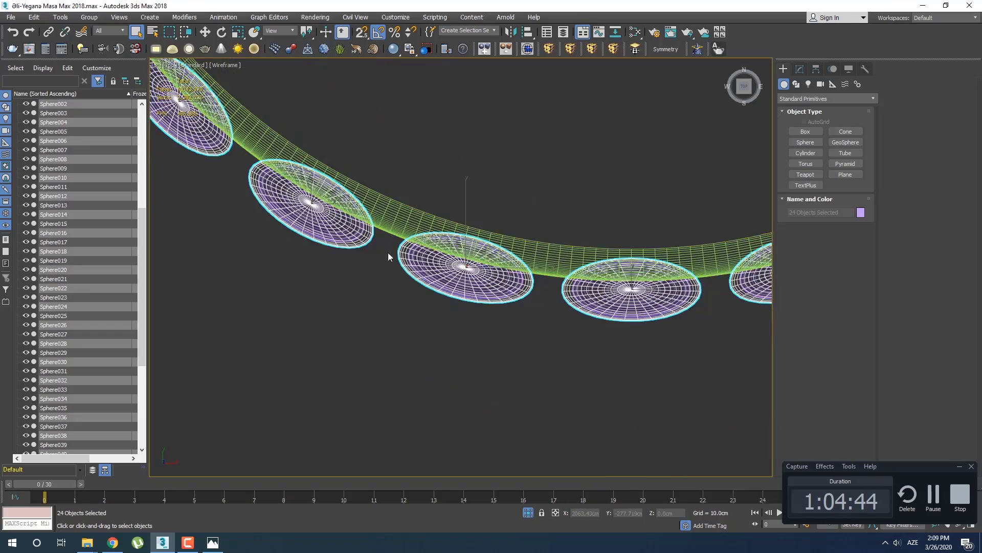
scroll(388, 253, down, 6)
Step: Test the selection by moving the 24 outer ellipsoids aside along X, and undo the move
key(w)
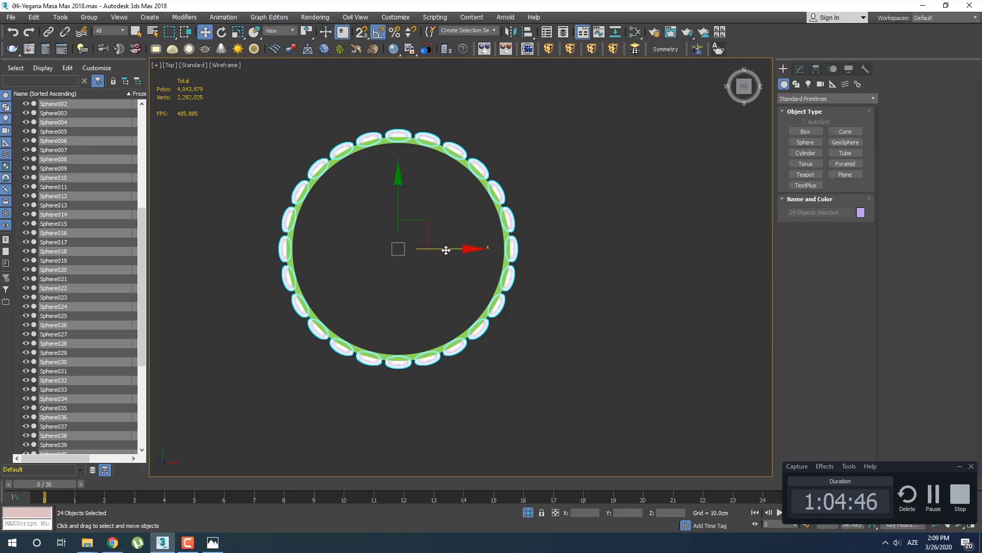
drag(446, 250, 744, 272)
key(ctrl+z)
Step: Frame the band in Perspective view and merge the 24 selected ellipsoids into a single object
scroll(500, 335, up, 3)
key(p)
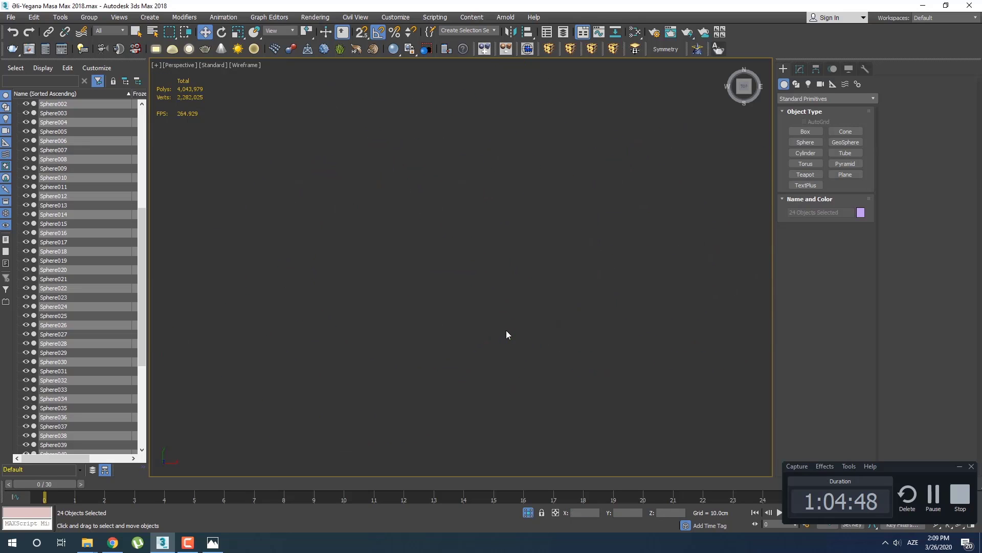
key(z)
alt+middle_drag(489, 302, 547, 119)
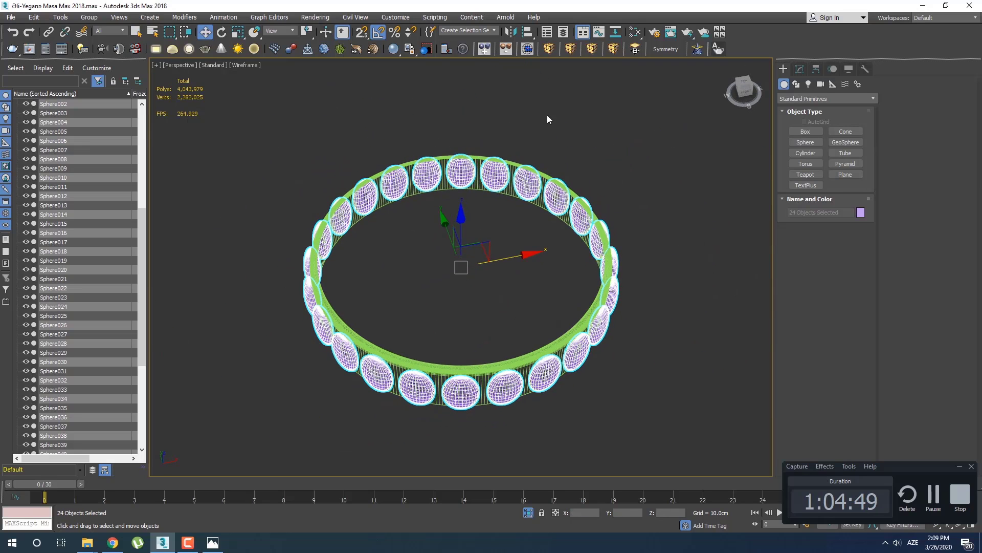
click(488, 51)
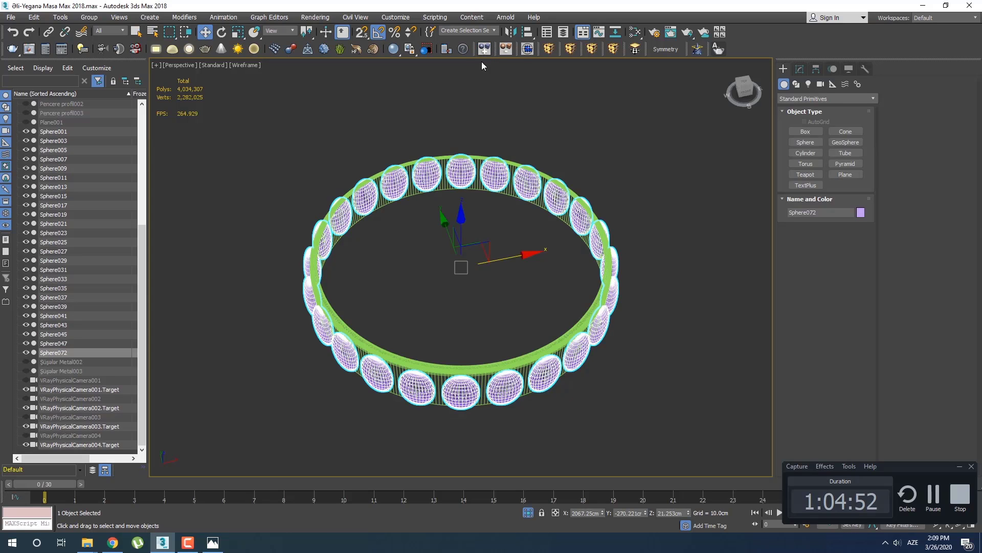
Step: Test-move the merged ellipsoids, undo the move, and check the merged object's modifier stack
middle_drag(458, 274, 478, 298)
key(w)
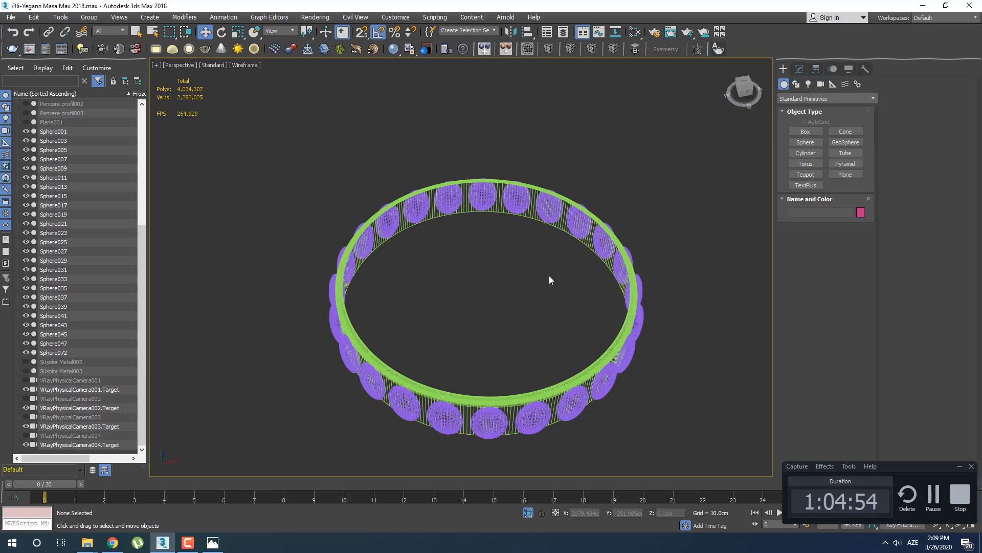
drag(486, 239, 529, 218)
key(ctrl+z)
click(816, 69)
click(800, 68)
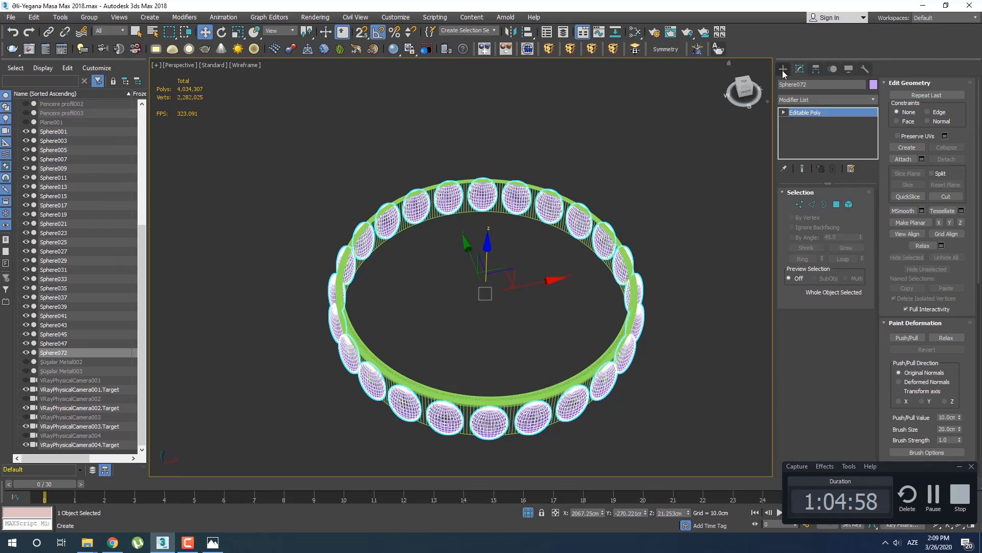
click(782, 69)
Step: Select the plain ring and switch the Perspective view to shaded display
middle_drag(575, 311, 572, 273)
click(543, 324)
key(F3)
scroll(516, 357, up, 5)
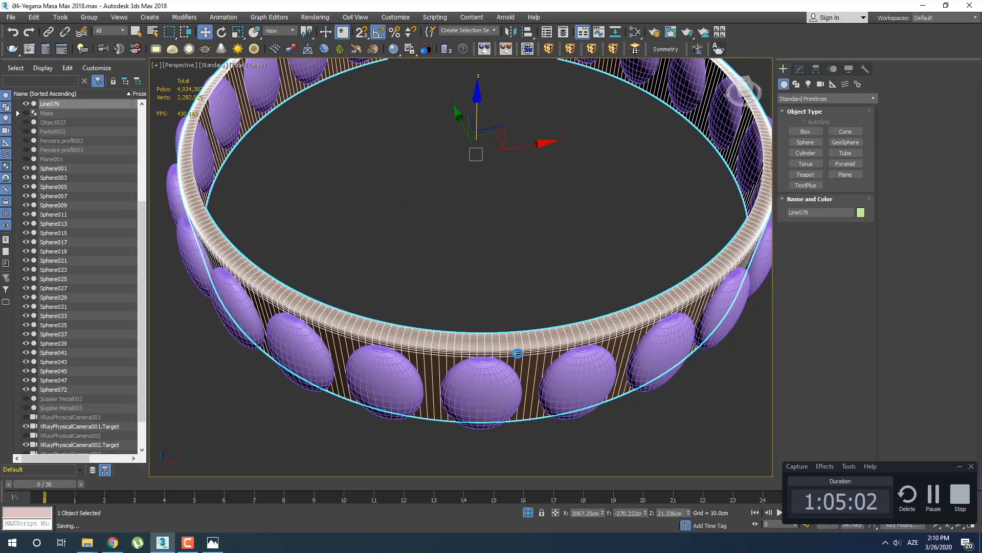
middle_drag(585, 323, 483, 314)
Step: Try a Boolean Subtract of the merged ellipsoids from the ring, and undo adding the operand
click(827, 98)
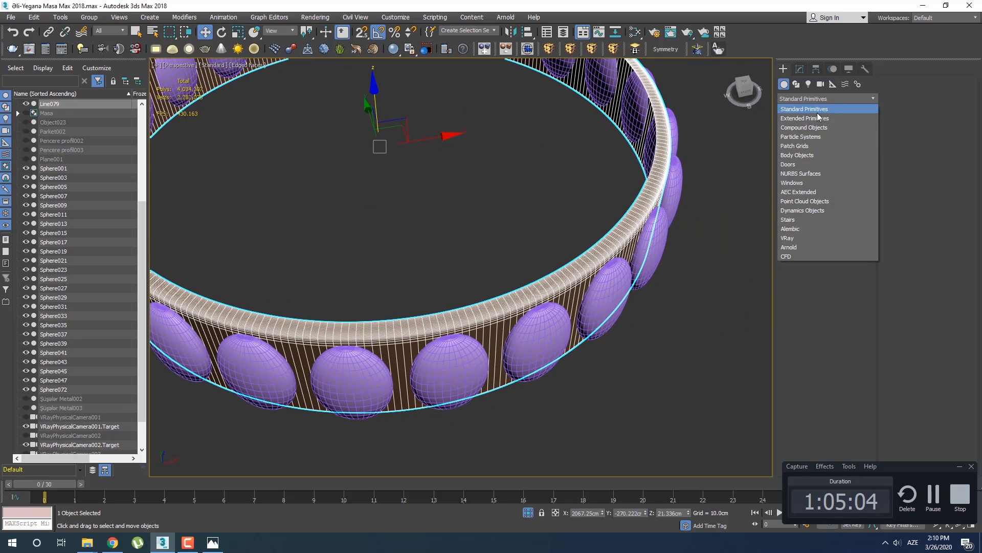
click(819, 128)
click(847, 153)
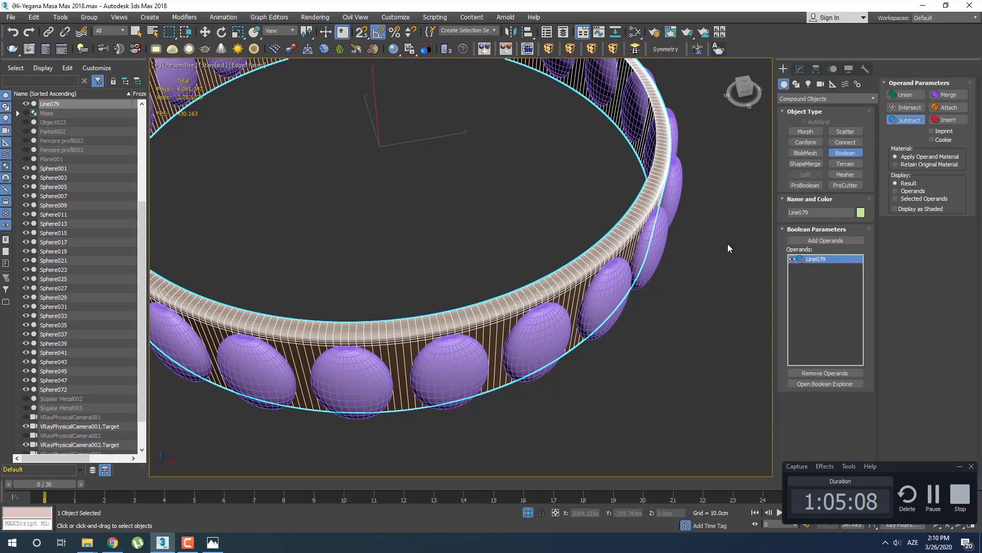
click(818, 241)
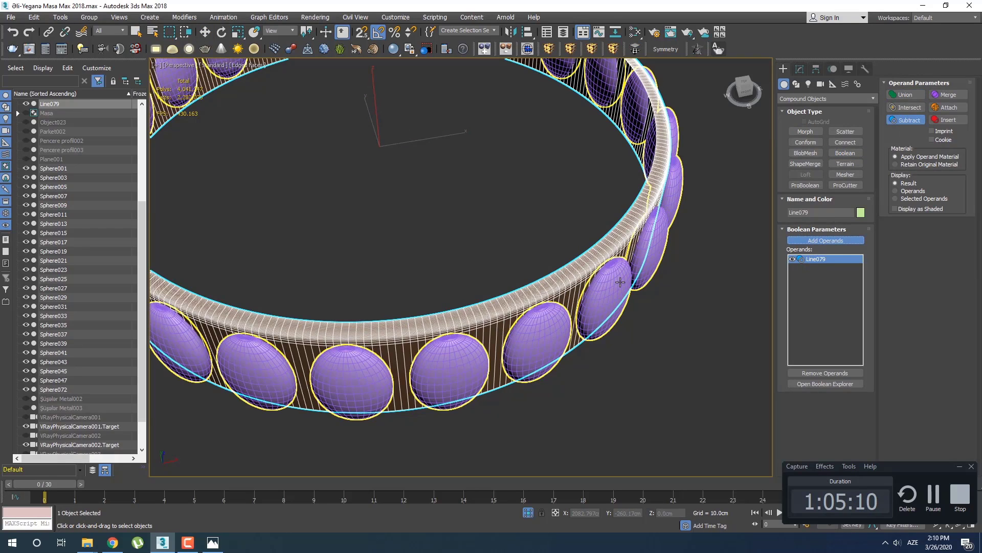
click(620, 283)
scroll(624, 317, up, 5)
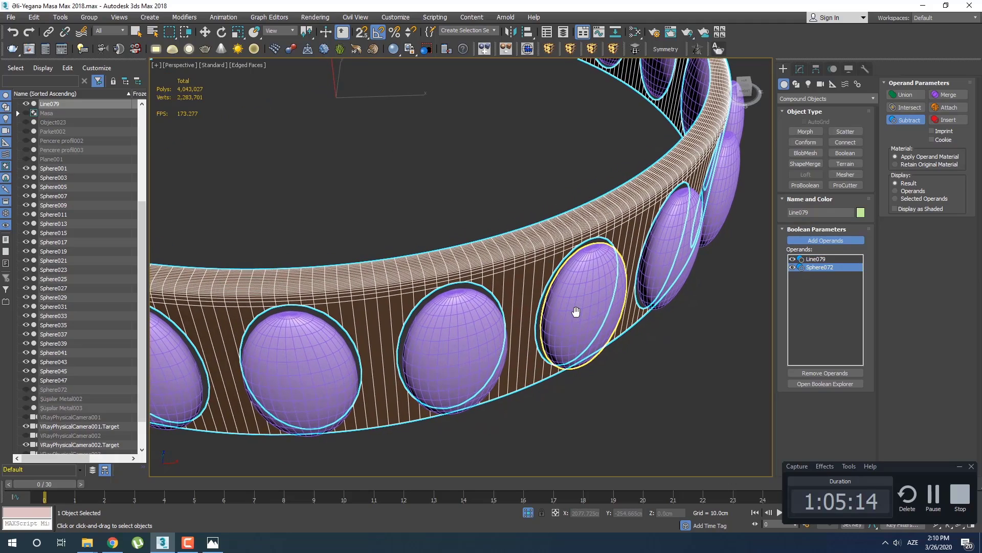
middle_drag(576, 312, 582, 321)
key(ctrl+z)
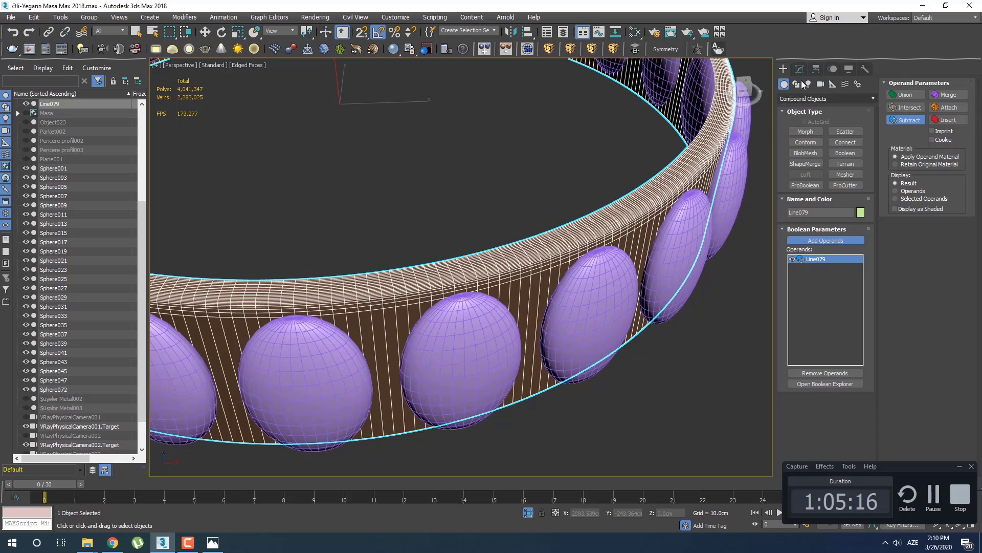
Step: Convert the ring with its leftover Boolean back to an Editable Poly
click(800, 72)
right_click(815, 121)
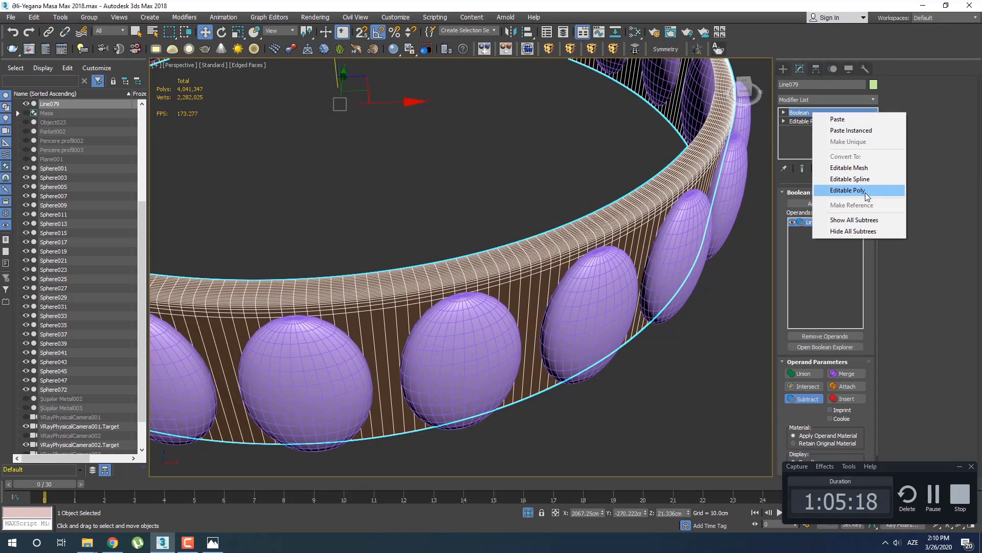
click(861, 189)
Step: Apply a Shell modifier to the ring and reset its outer amount to 0 cm
click(797, 99)
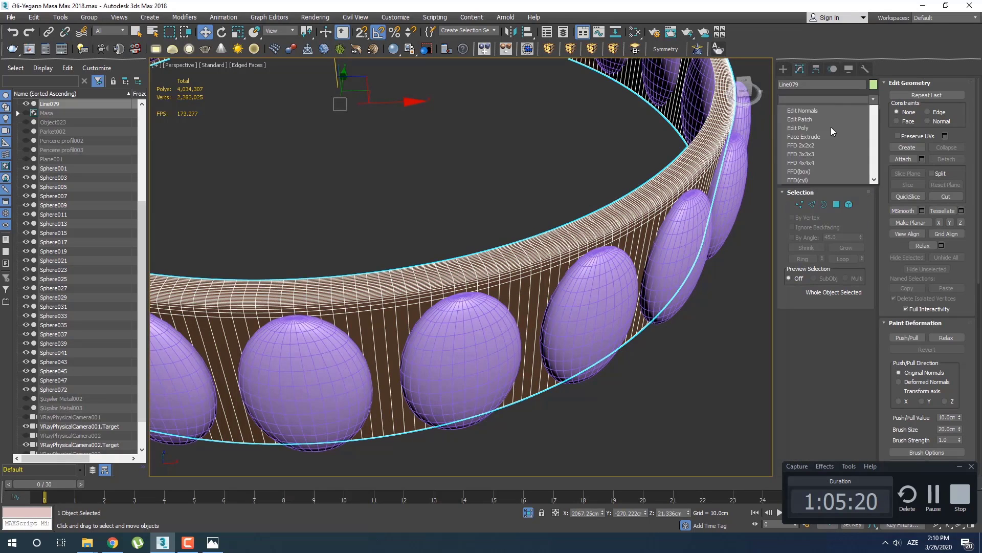
key(s)
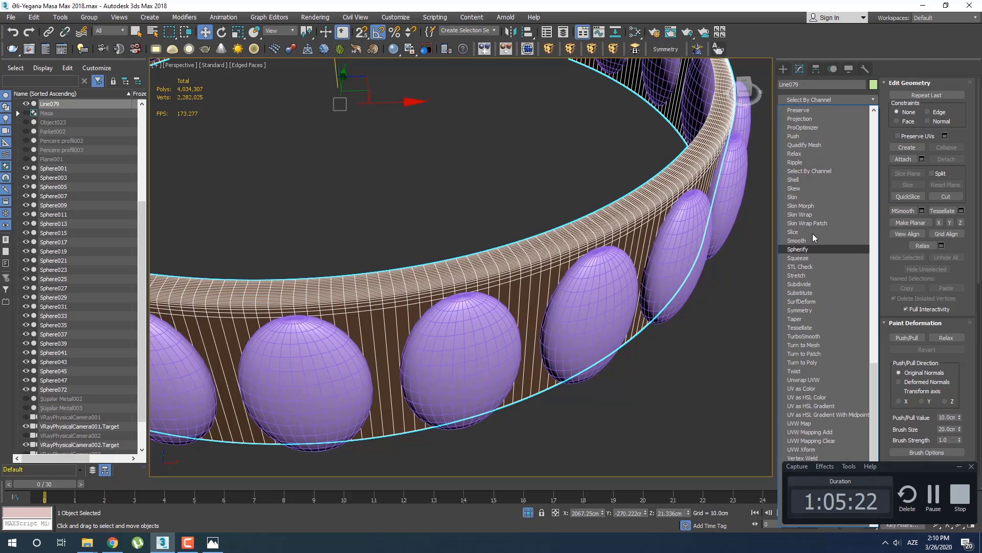
click(800, 178)
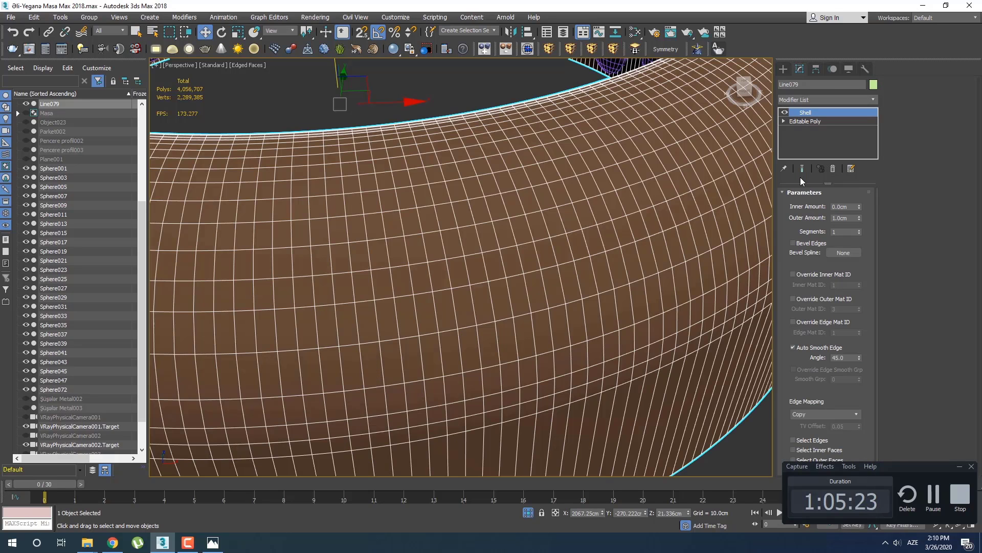
right_click(859, 219)
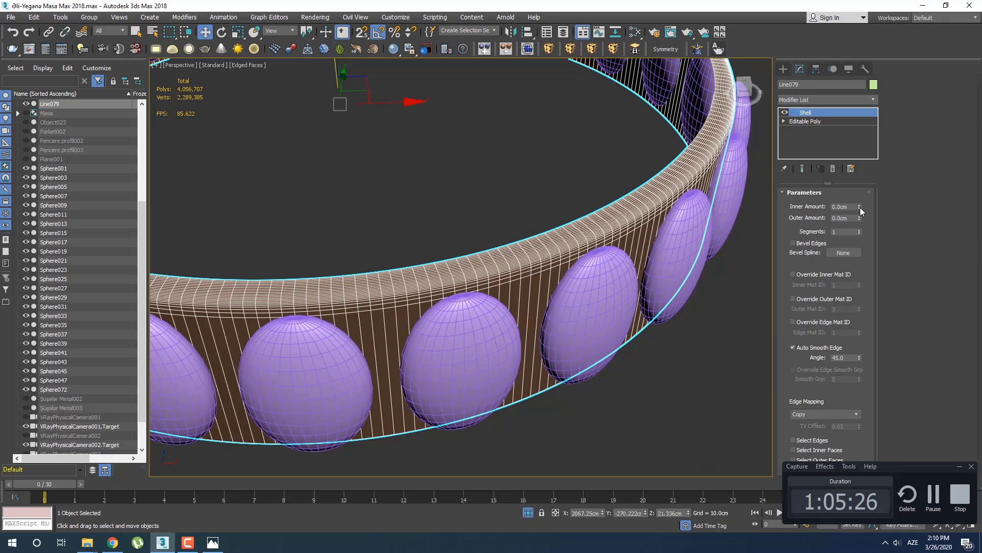
Step: Thicken the ring by setting the Shell modifier's inner amount to 0.19 cm
drag(860, 208, 844, 188)
scroll(608, 260, down, 5)
scroll(563, 232, up, 10)
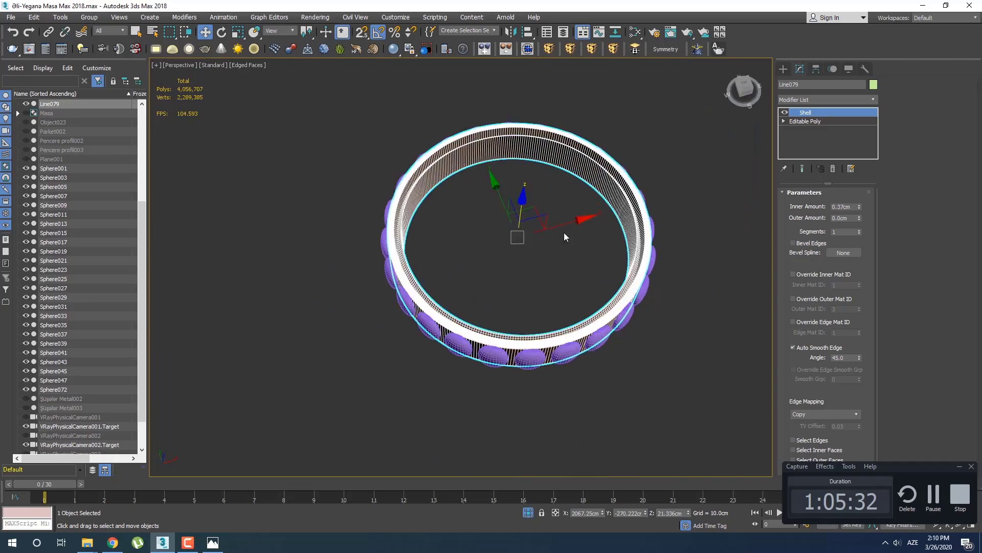
middle_drag(523, 259, 457, 215)
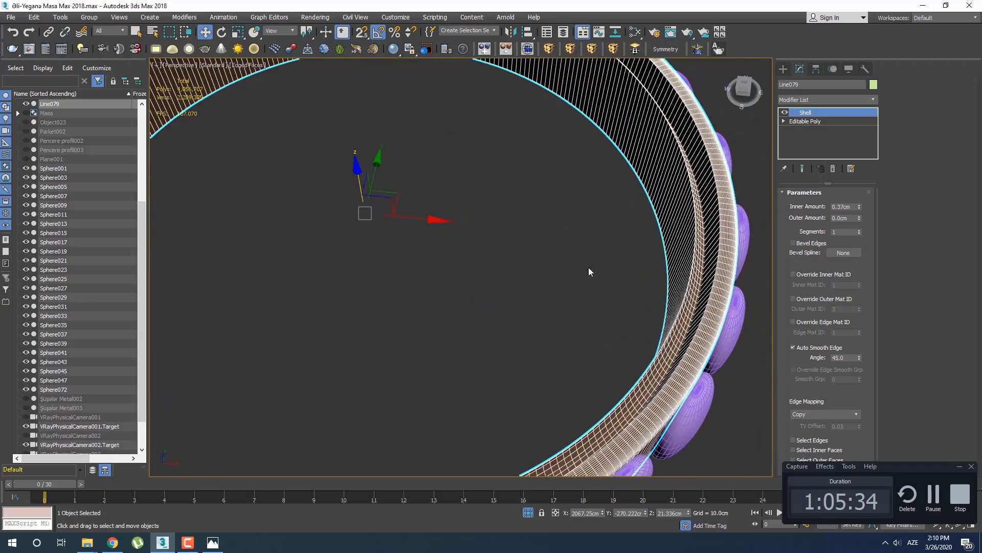
scroll(675, 309, up, 4)
alt+middle_drag(690, 312, 635, 292)
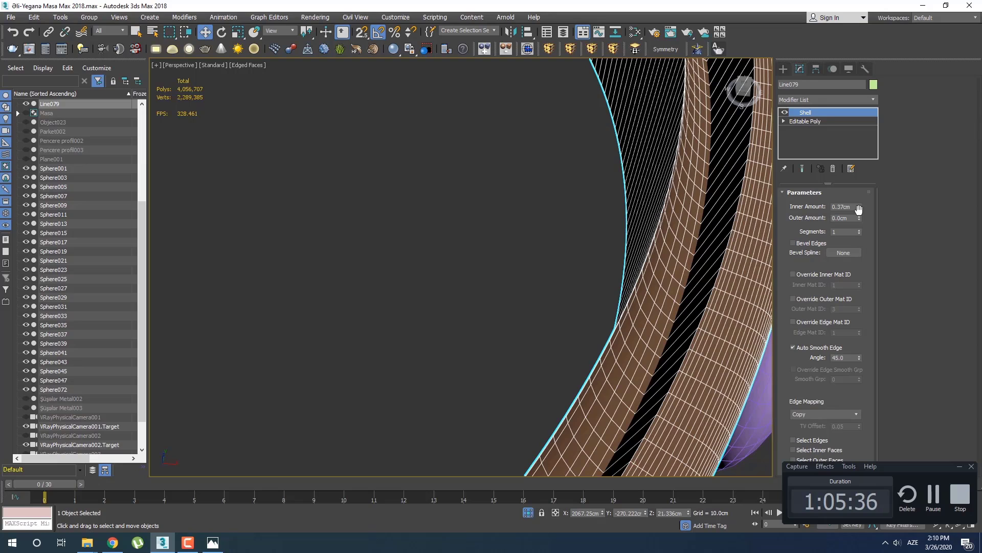
drag(859, 209, 860, 216)
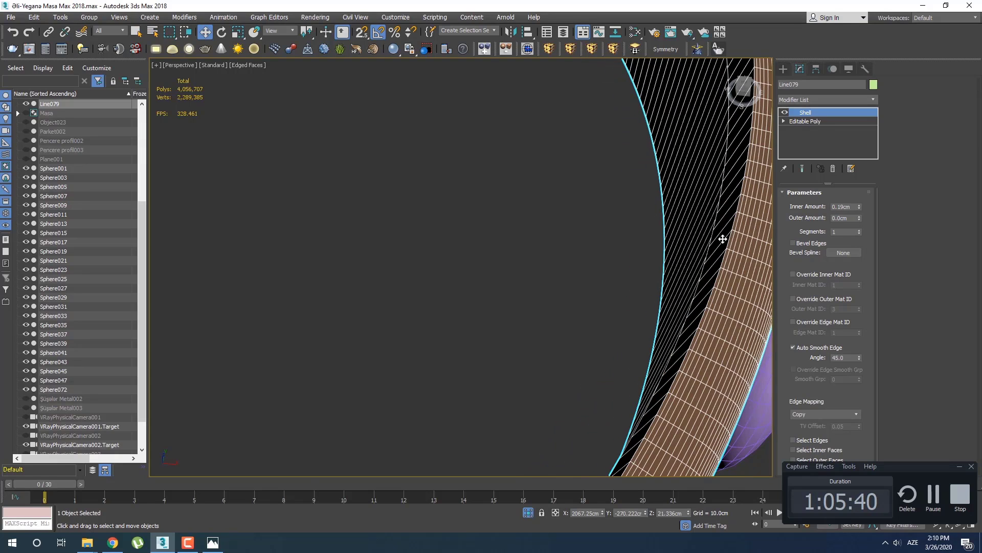
scroll(723, 239, down, 4)
alt+middle_drag(597, 316, 646, 295)
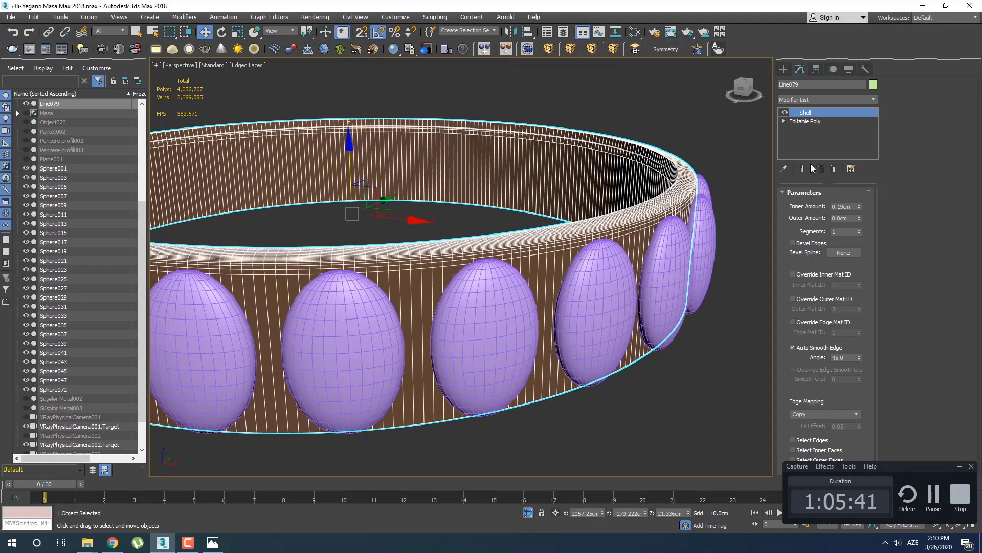
Step: Collapse the ring's Shell modifier into the mesh and convert the ring back to an Editable Poly
right_click(813, 116)
click(843, 219)
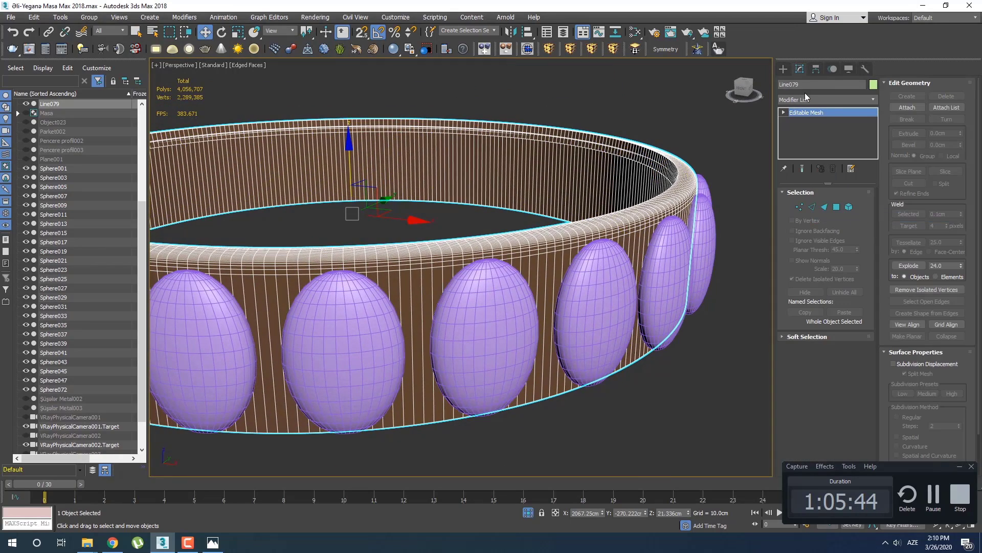
right_click(831, 108)
click(883, 193)
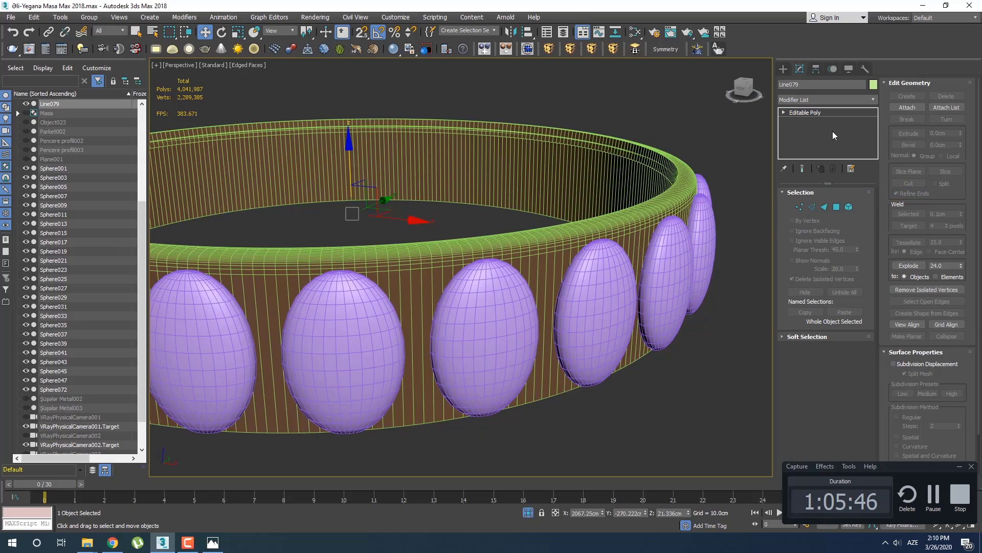
Step: Subtract the merged outer ellipsoids from the thickened ring with a Boolean compound object
click(783, 69)
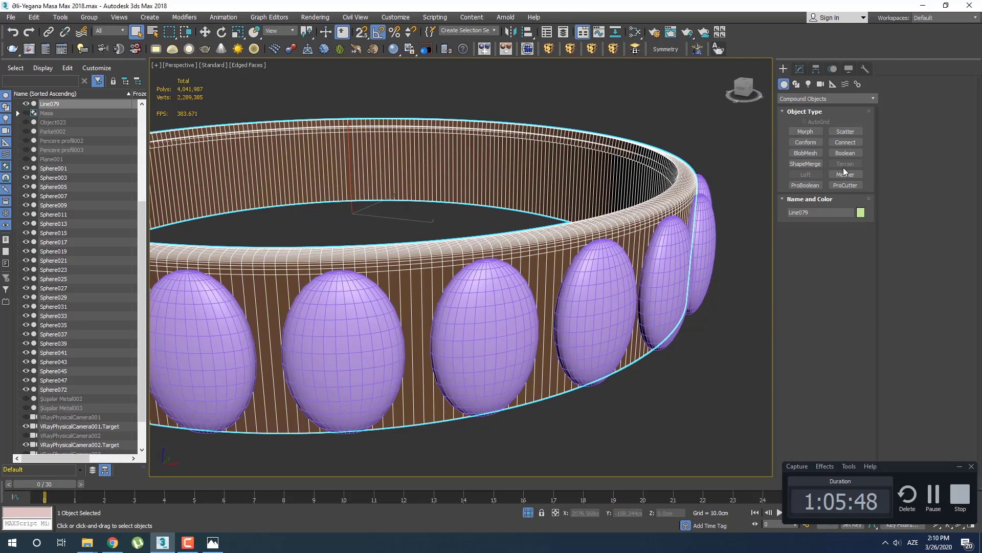
click(847, 152)
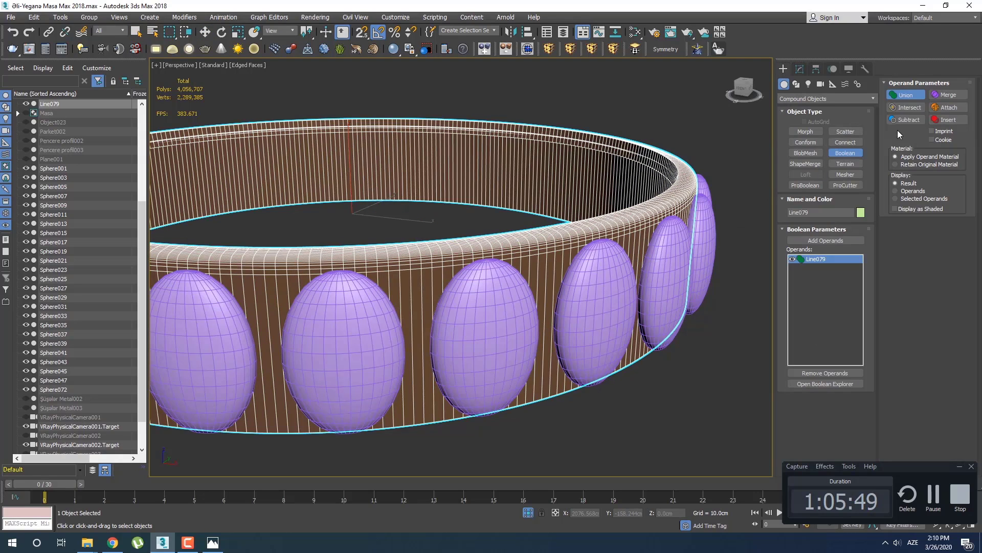
click(829, 241)
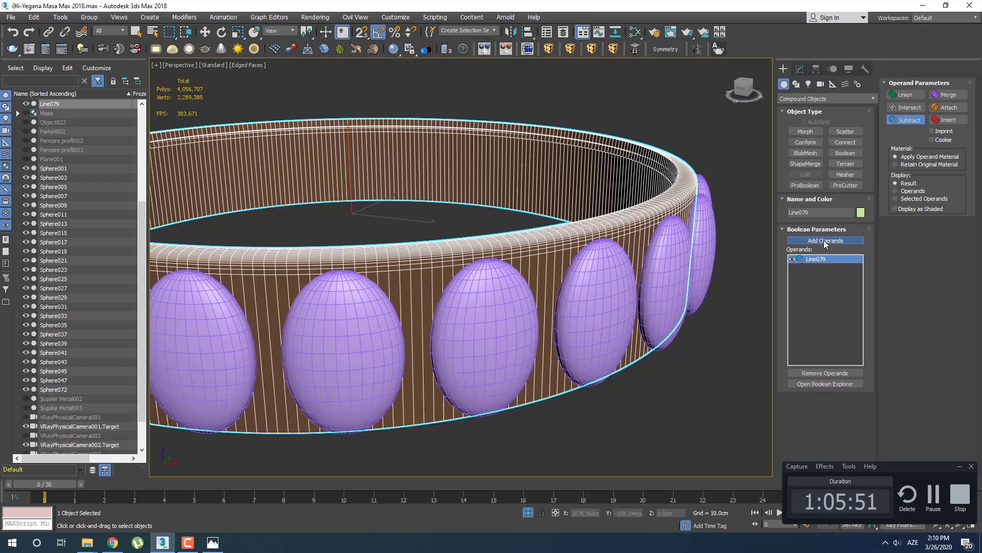
click(600, 279)
scroll(585, 291, up, 6)
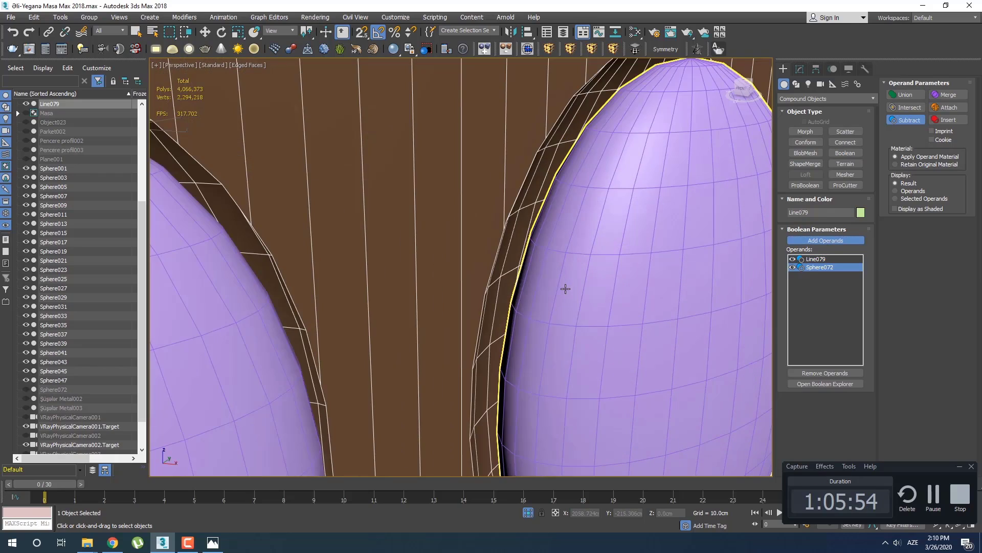
scroll(558, 290, down, 6)
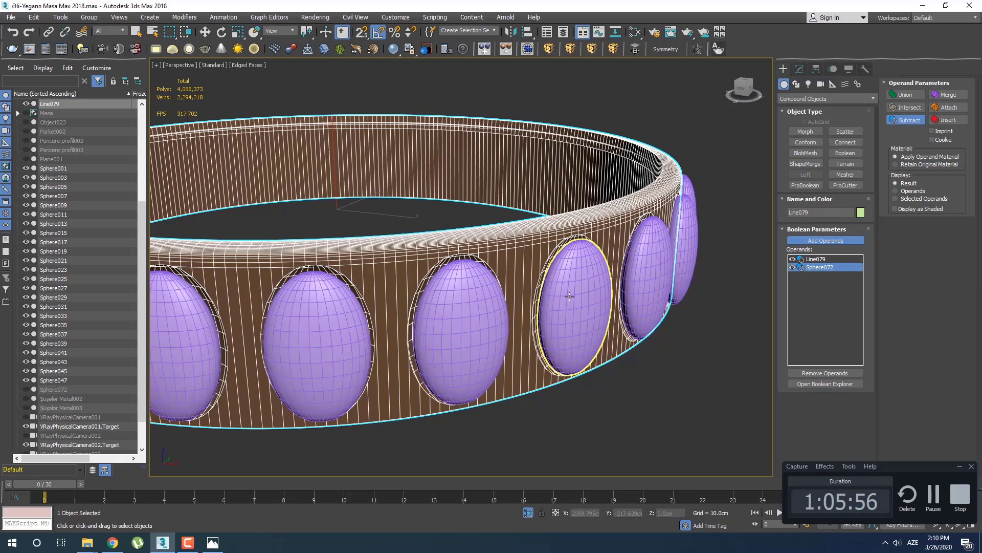
click(569, 296)
key(ctrl+z)
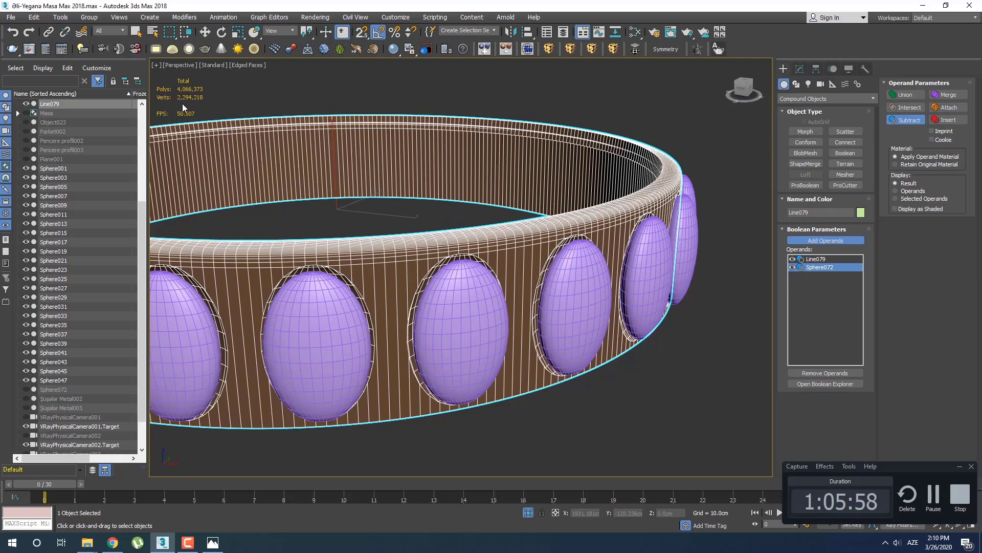
click(135, 32)
Step: Isolate the ring to examine its ellipsoid recesses, and end the isolation
click(565, 283)
right_click(572, 289)
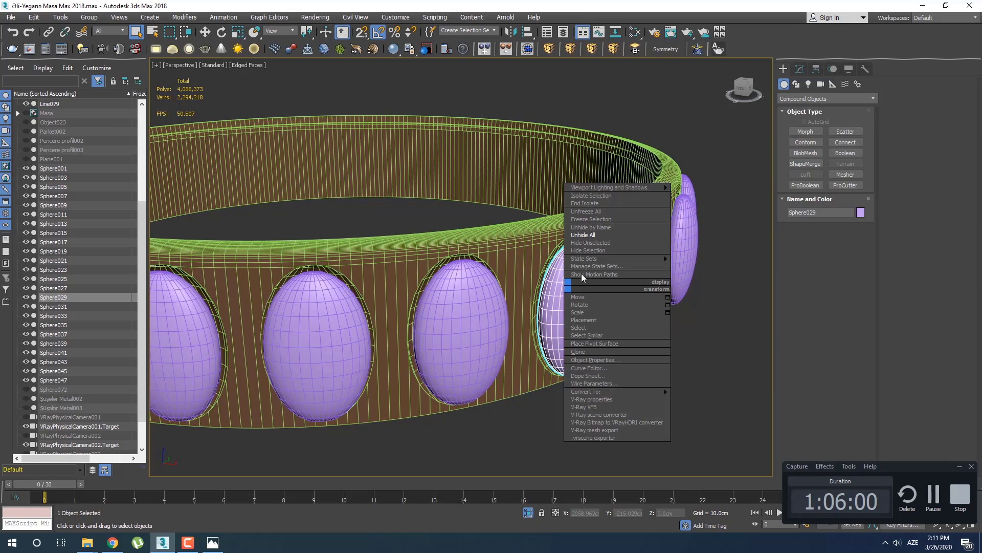
click(523, 281)
key(alt+q)
scroll(511, 309, up, 6)
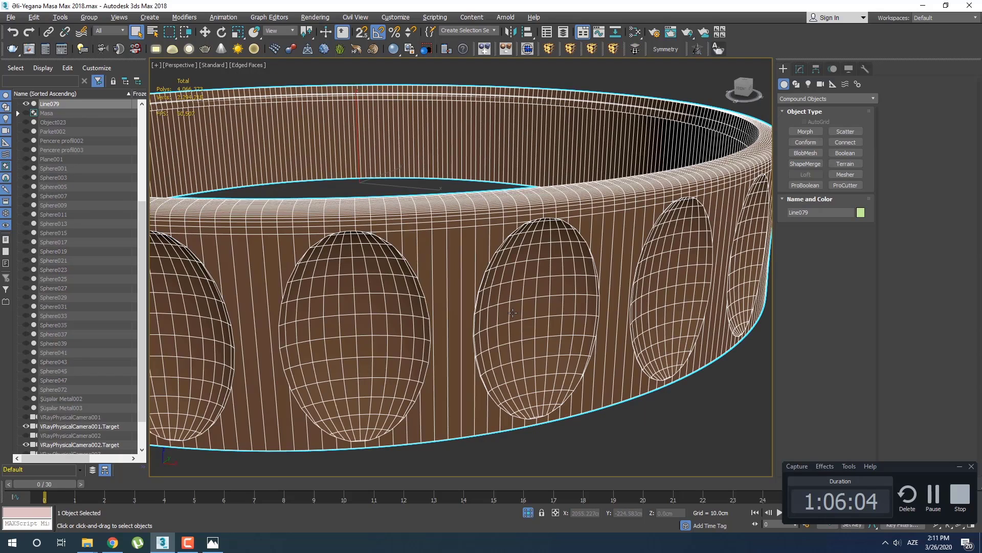
key(alt+q)
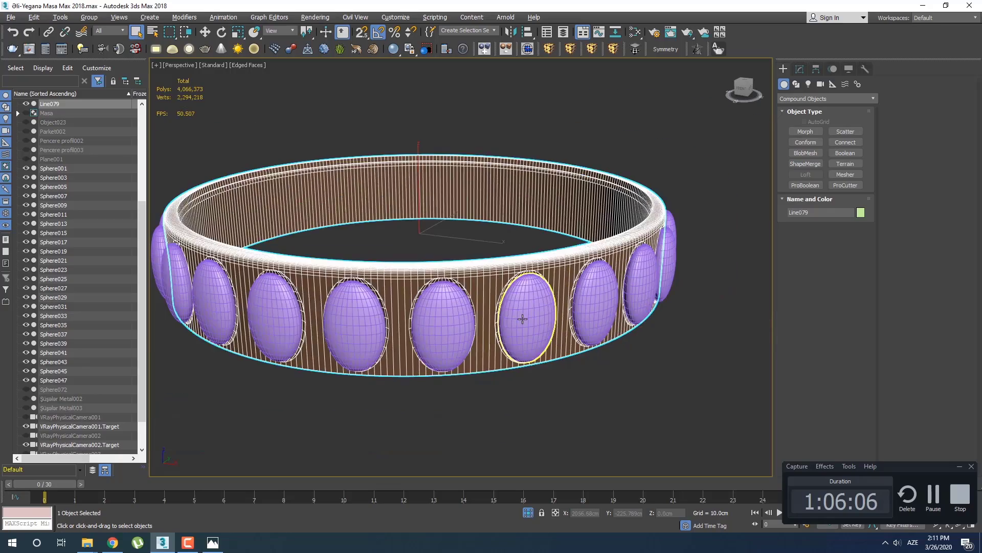
Step: Assign the bronze VRayMtl fed by two VRayColor maps to the ring and all inner ellipsoids
click(523, 319)
key(m)
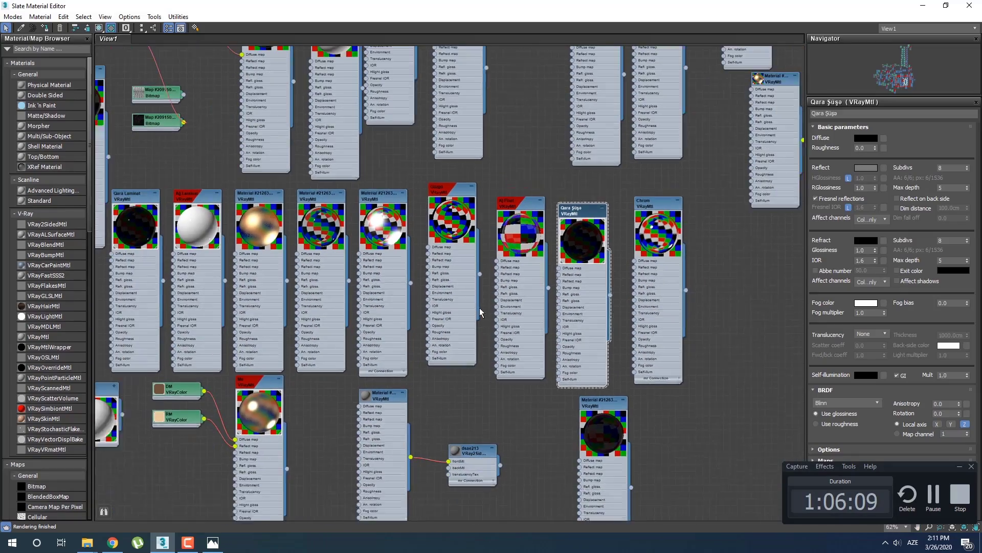
click(923, 5)
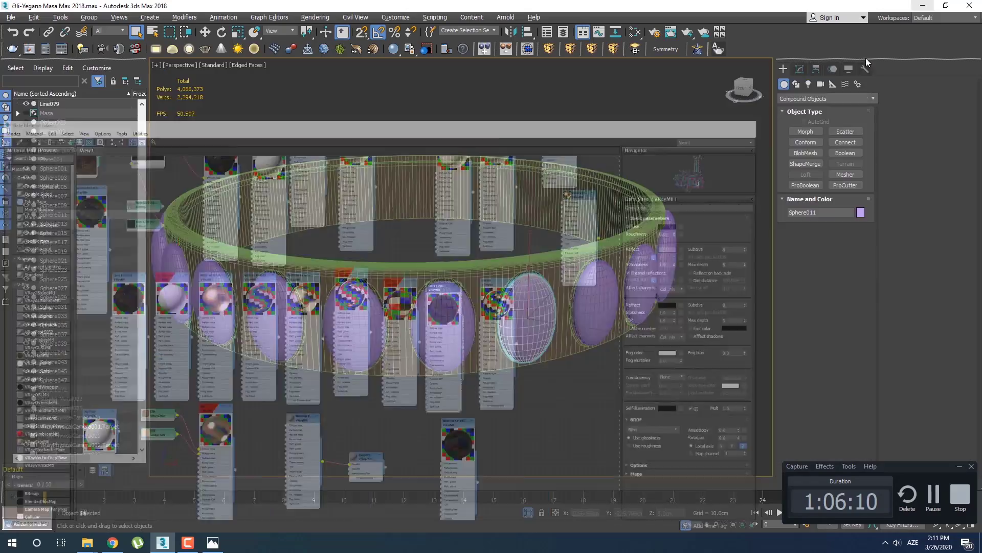
drag(399, 201, 634, 304)
scroll(495, 324, up, 2)
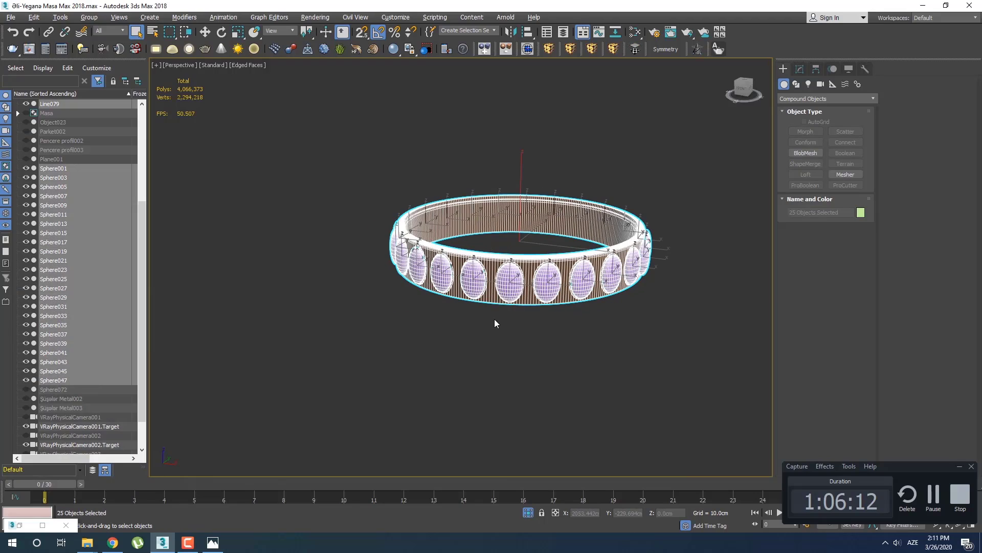
middle_drag(390, 357, 395, 369)
key(m)
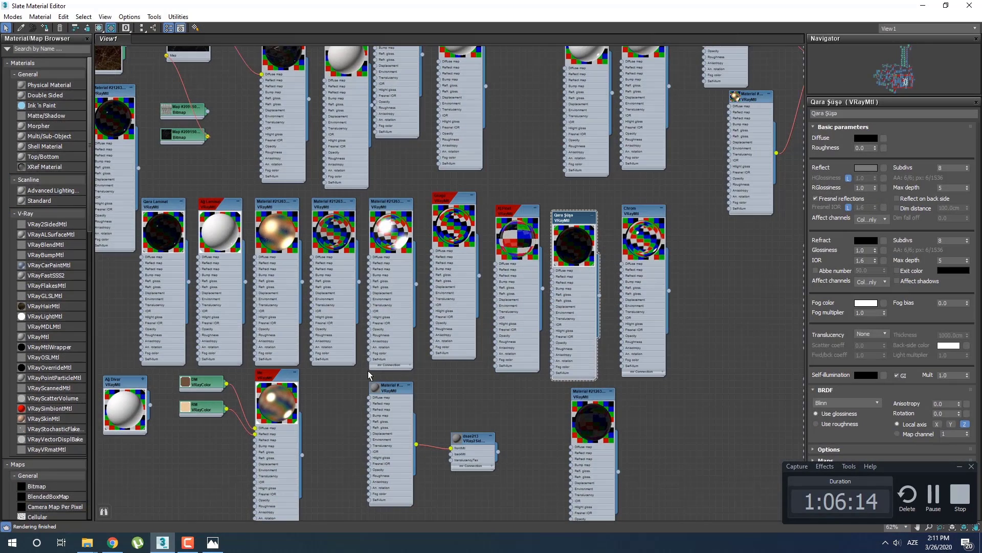
double_click(256, 379)
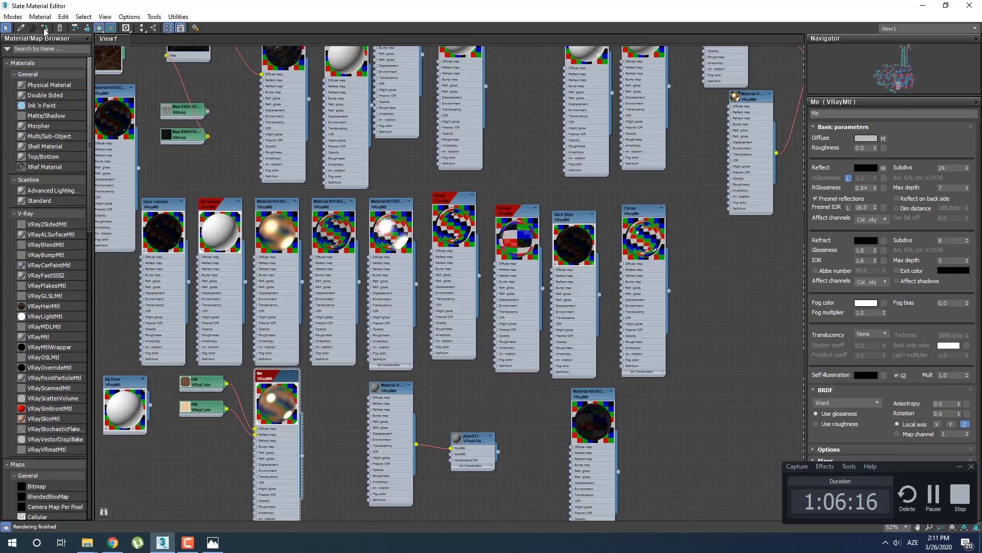
click(973, 9)
Step: Deselect the band's parts and turn off edged faces in the Perspective view
click(591, 337)
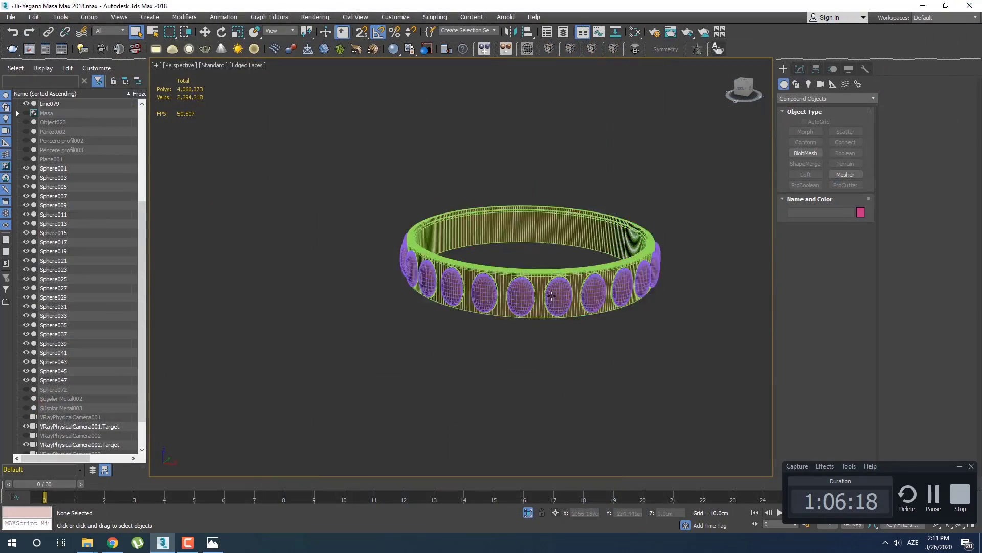
scroll(554, 287, up, 3)
click(558, 288)
scroll(559, 288, up, 1)
mouse_move(558, 289)
alt+middle_down()
mouse_move(593, 331)
mouse_move(564, 342)
mouse_move(568, 296)
alt+middle_up()
scroll(568, 296, down, 5)
click(572, 366)
key(F4)
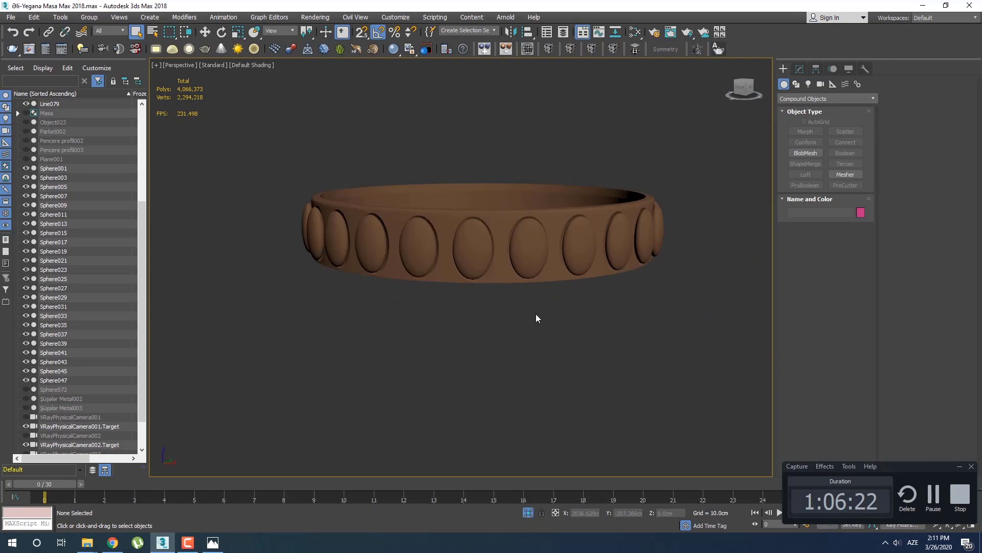
Step: Group the ring with all its inner ellipsoids, keeping the suggested group name
scroll(545, 305, down, 3)
click(551, 265)
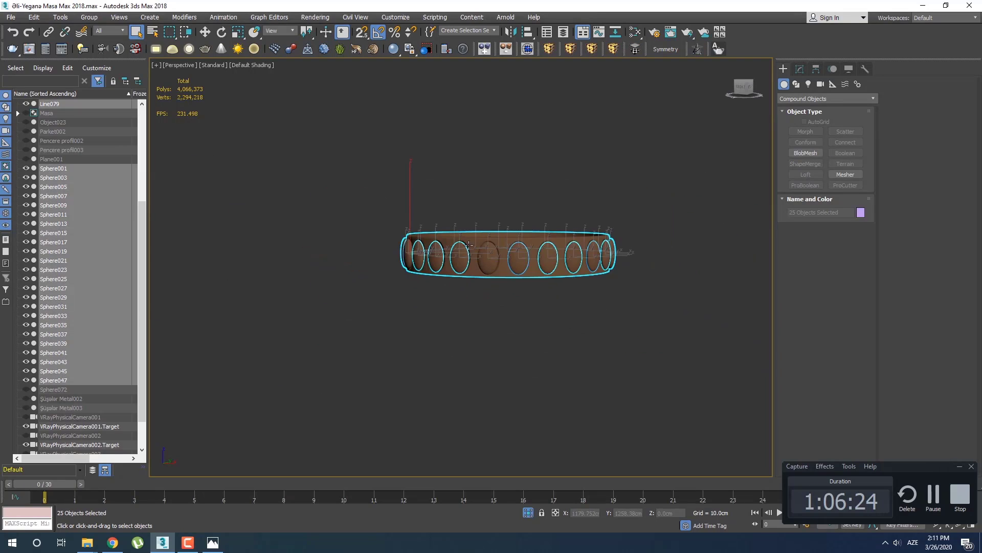
alt+middle_drag(551, 265, 546, 279)
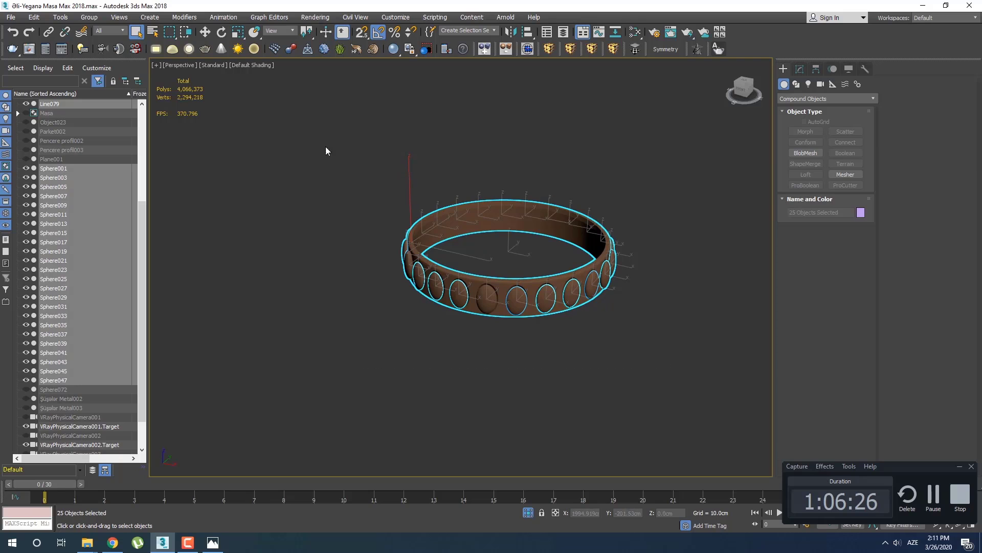
click(89, 17)
click(100, 29)
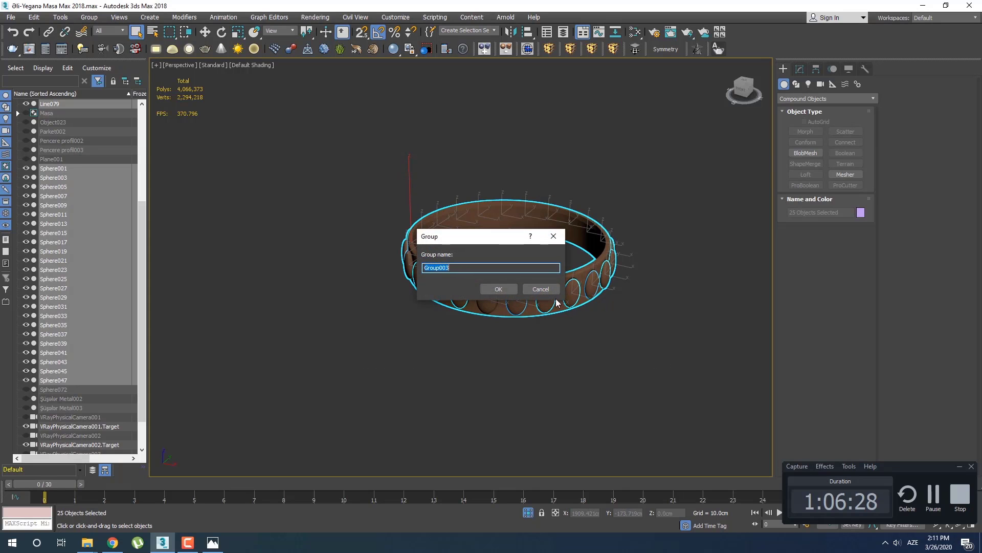
click(502, 287)
Step: Unhide all objects and delete the leftover purple merged ellipsoids covering the band
right_click(572, 243)
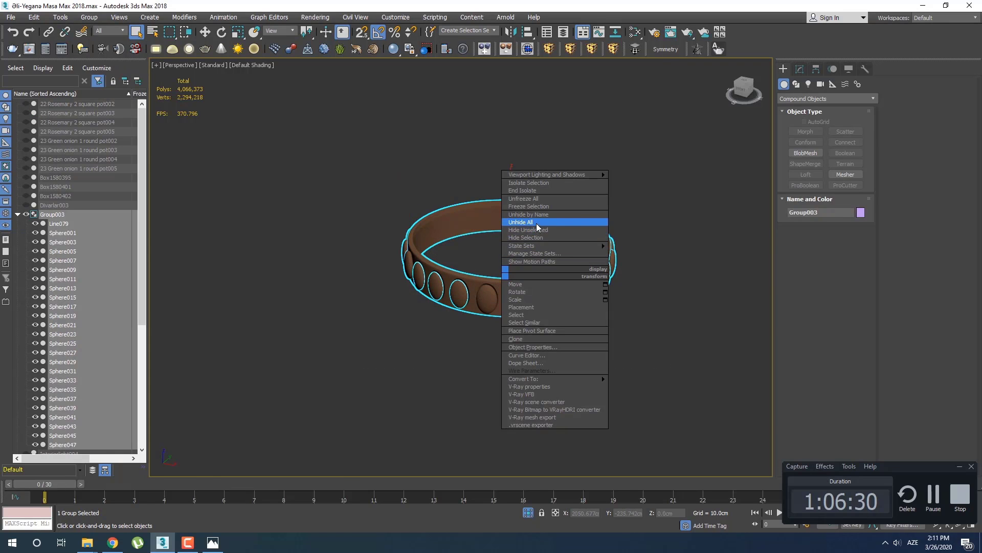
click(538, 225)
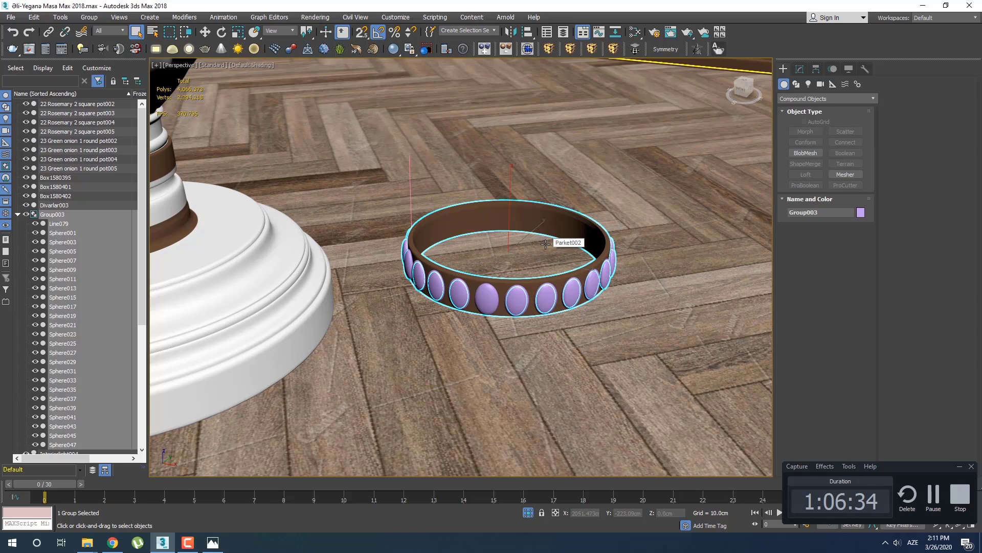
key(alt+q)
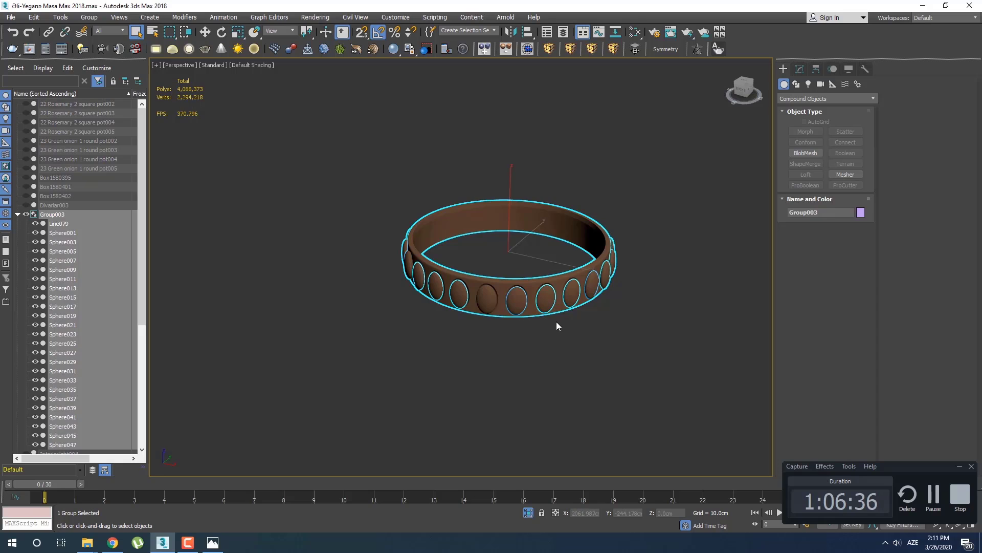
scroll(556, 321, up, 3)
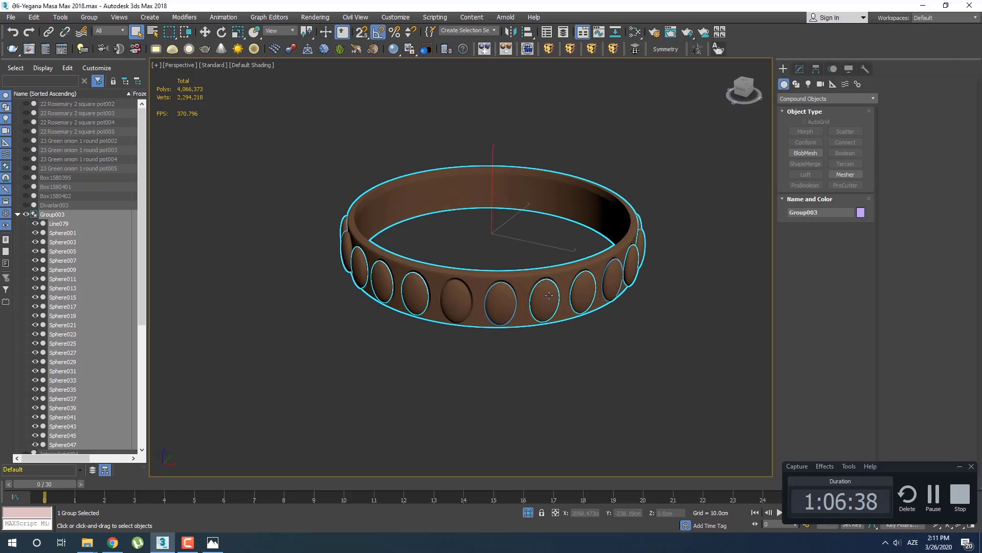
right_click(549, 296)
click(568, 249)
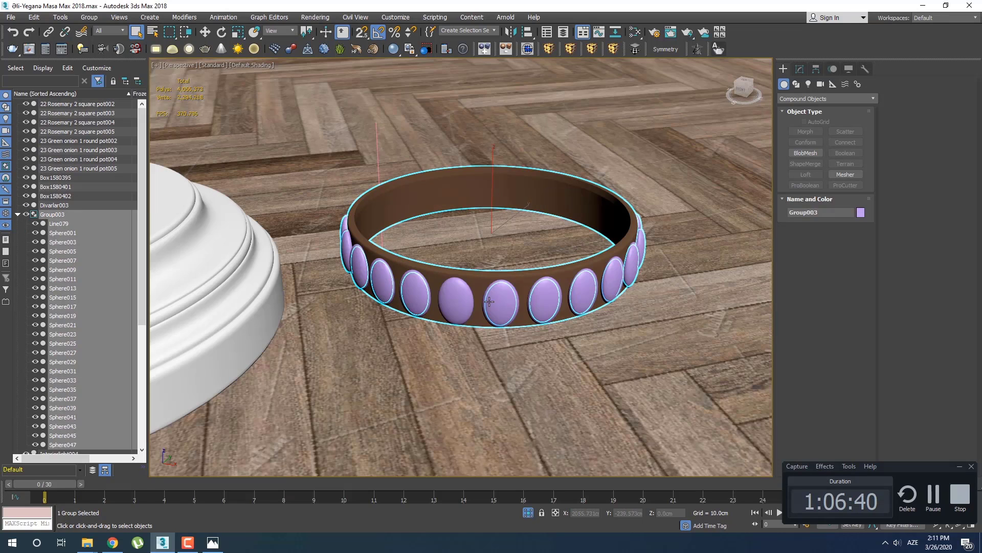
click(456, 301)
click(457, 300)
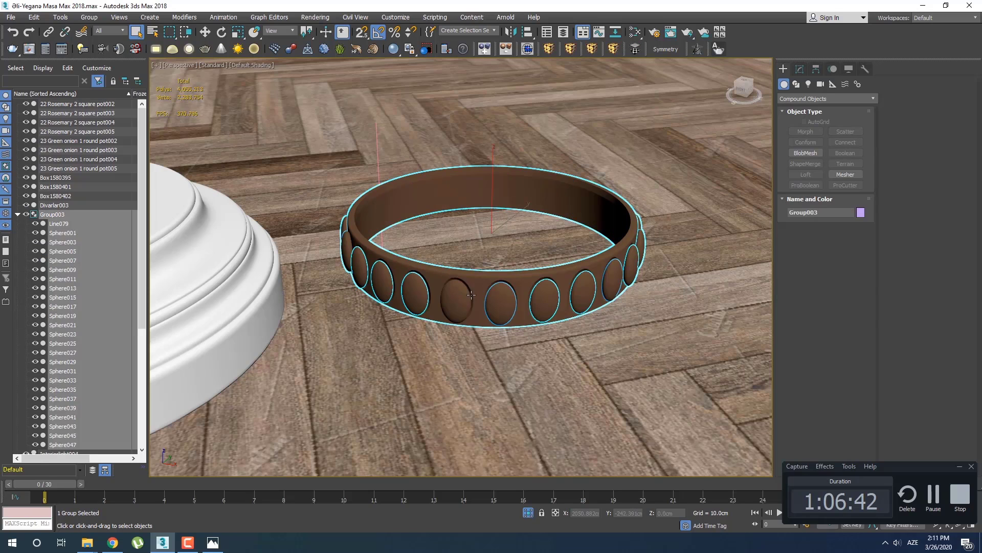
Step: Close the open table leg group and isolate the whole leg together with the ornamental band
scroll(469, 296, down, 4)
ctrl+click(271, 233)
key(alt+q)
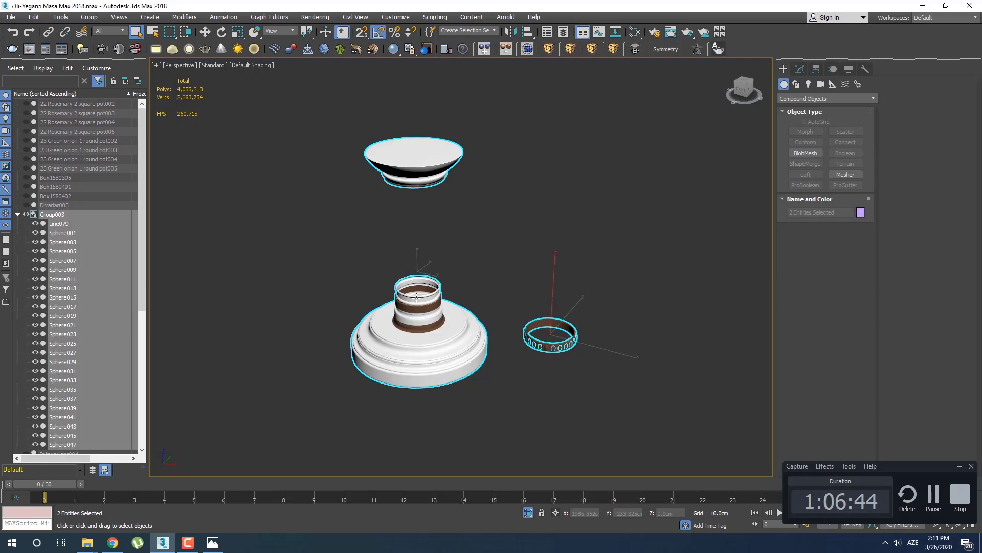
right_click(455, 285)
click(506, 236)
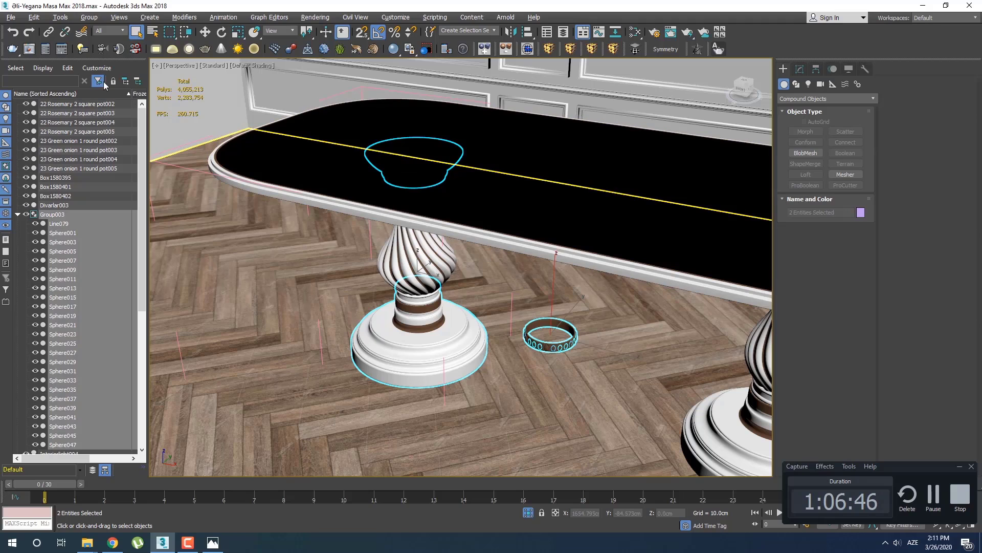
click(89, 17)
click(129, 97)
key(alt+q)
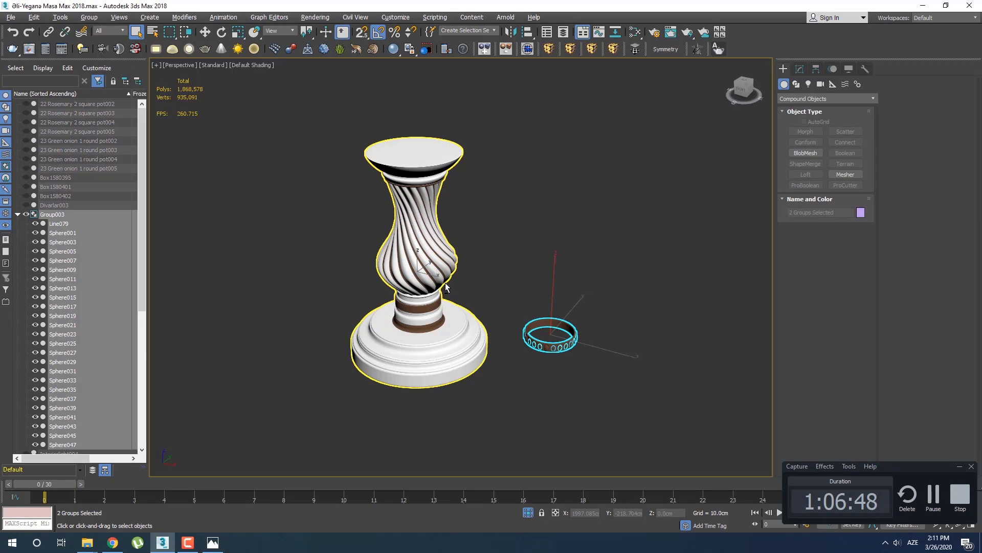
Step: Close the open outer table group and show the whole table with the band in the Front view
click(89, 18)
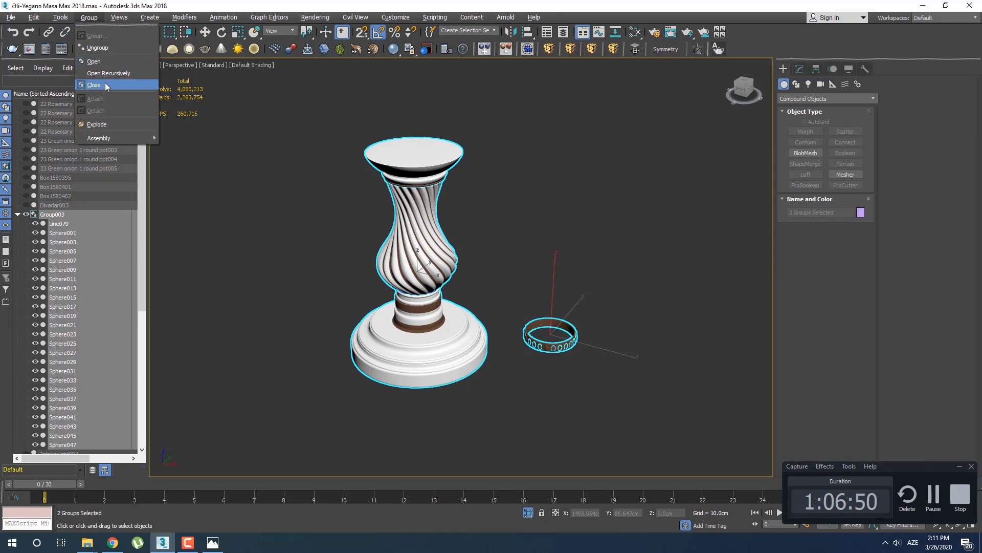
click(105, 82)
key(f)
key(z)
middle_drag(442, 340, 495, 305)
scroll(495, 304, down, 2)
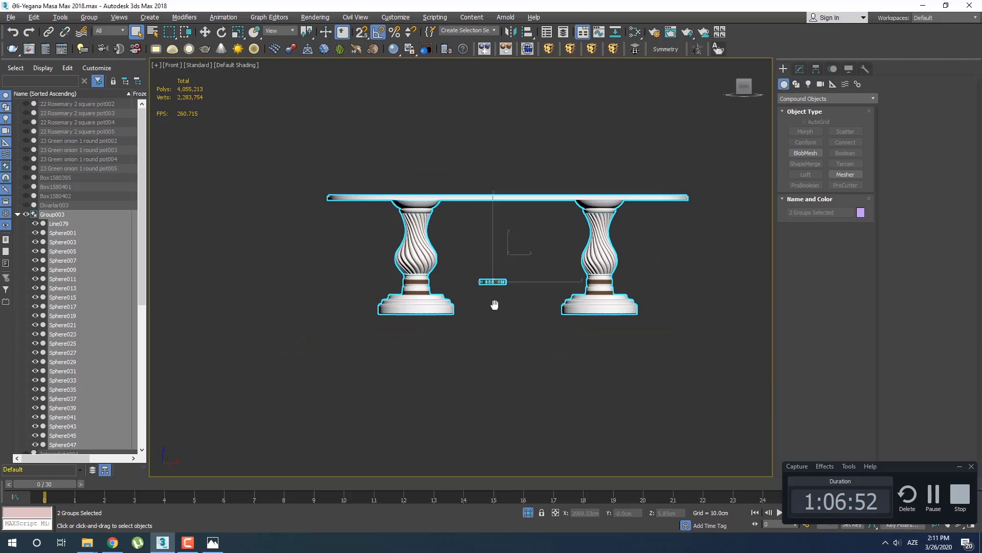
Step: Move the ornamental band horizontally so it sits just beside the left leg's neck, at about X 2037 cm
drag(508, 309, 466, 275)
scroll(475, 287, up, 4)
scroll(475, 291, up, 2)
key(w)
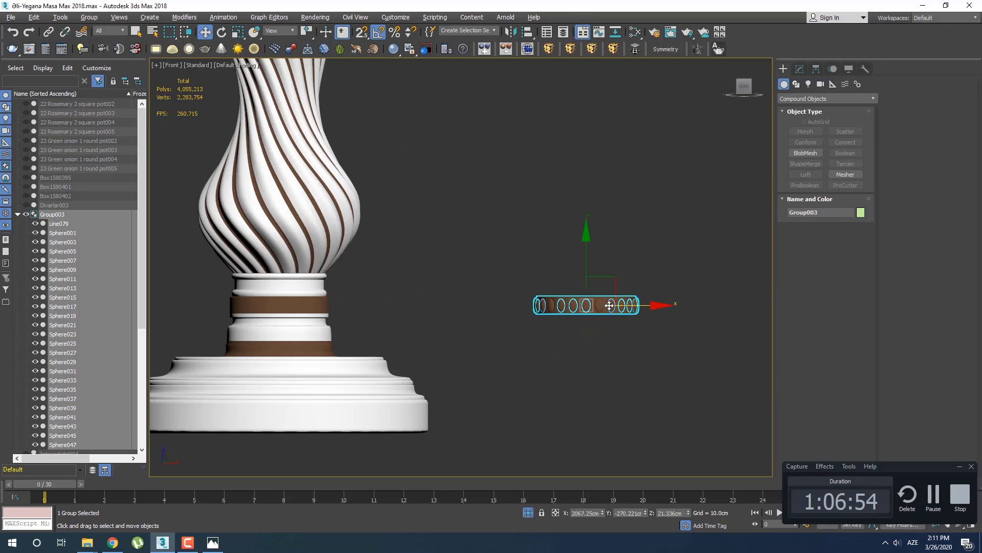
drag(635, 301, 412, 299)
scroll(414, 298, up, 1)
scroll(414, 298, up, 3)
drag(512, 297, 737, 270)
scroll(458, 297, up, 1)
scroll(452, 279, up, 1)
scroll(450, 268, down, 4)
scroll(450, 267, up, 3)
scroll(508, 277, down, 3)
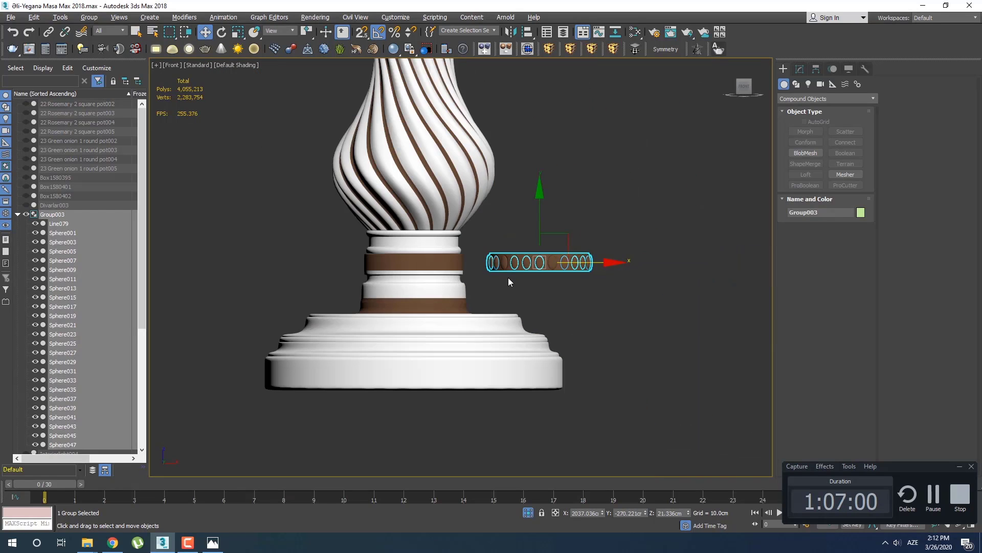
Step: Open the Masa table group and the left leg's nested group to reach the leg's individual parts
click(389, 338)
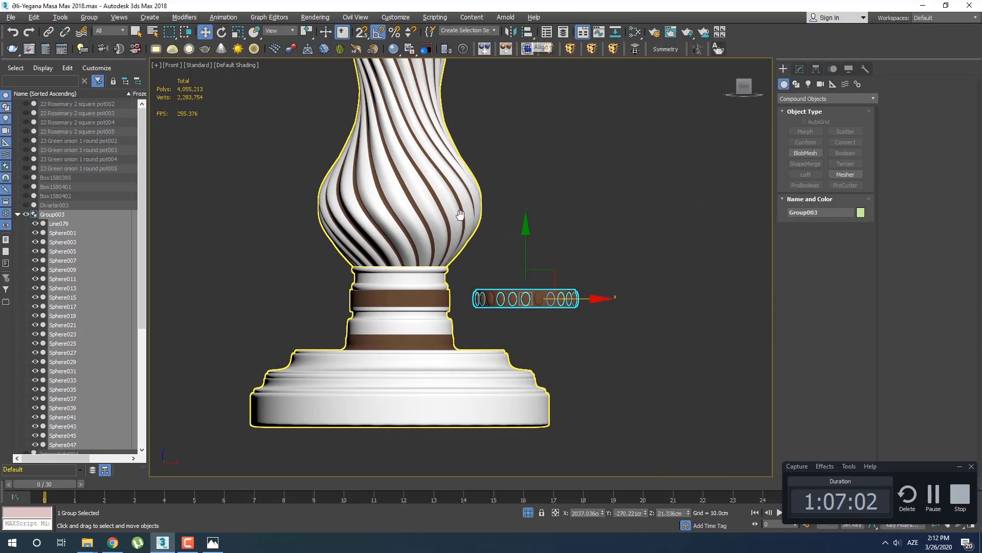
scroll(378, 337, down, 2)
click(90, 19)
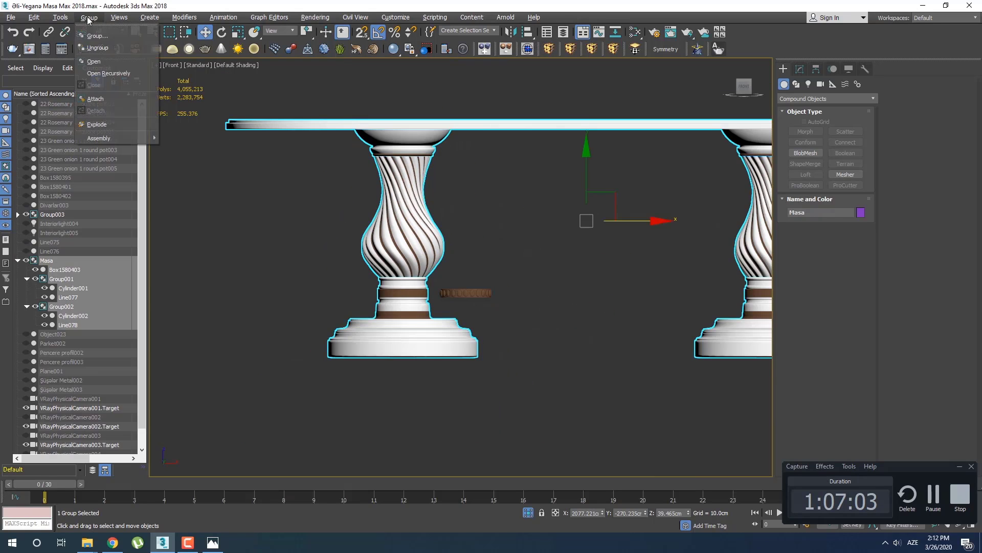
click(94, 61)
click(387, 304)
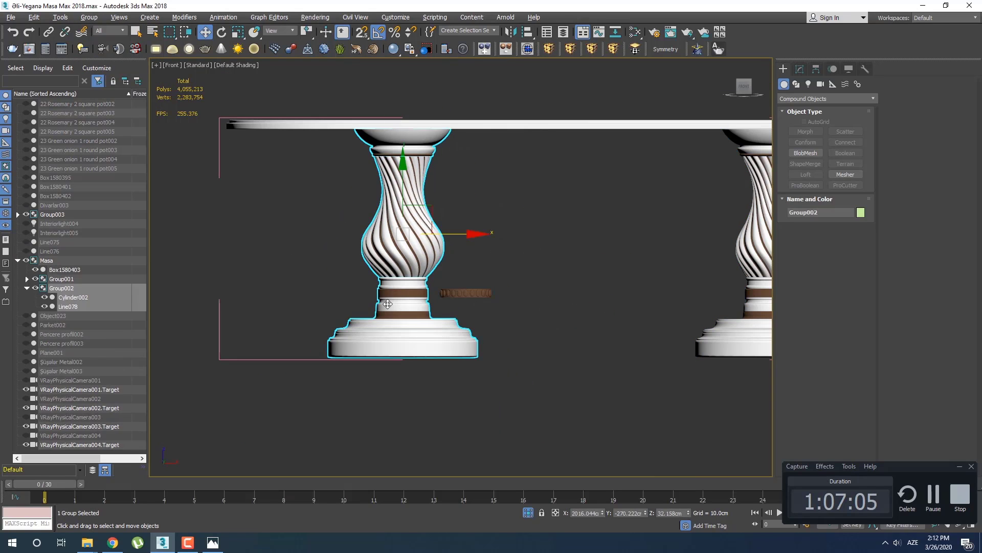
click(94, 19)
click(105, 64)
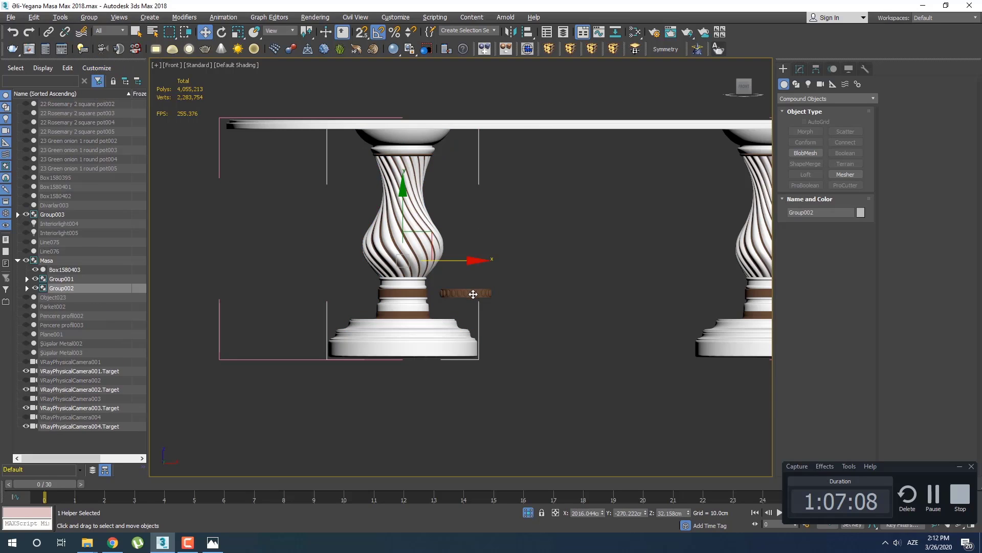
Step: Try the band over the upper brown stripe by aligning it to the leg base's pivot and lowering it, and move it back aside
click(475, 292)
key(q)
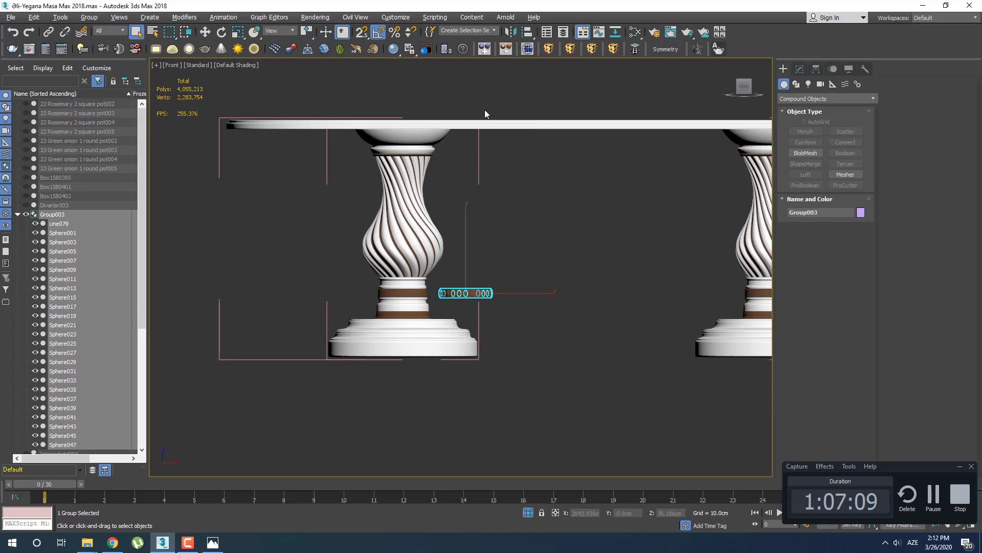
click(528, 32)
click(404, 296)
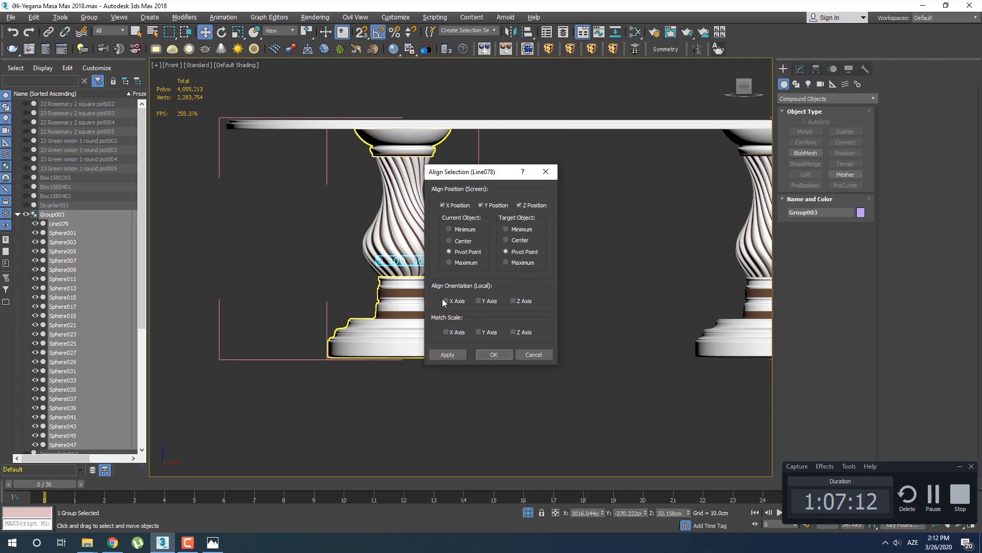
click(490, 354)
scroll(410, 261, up, 5)
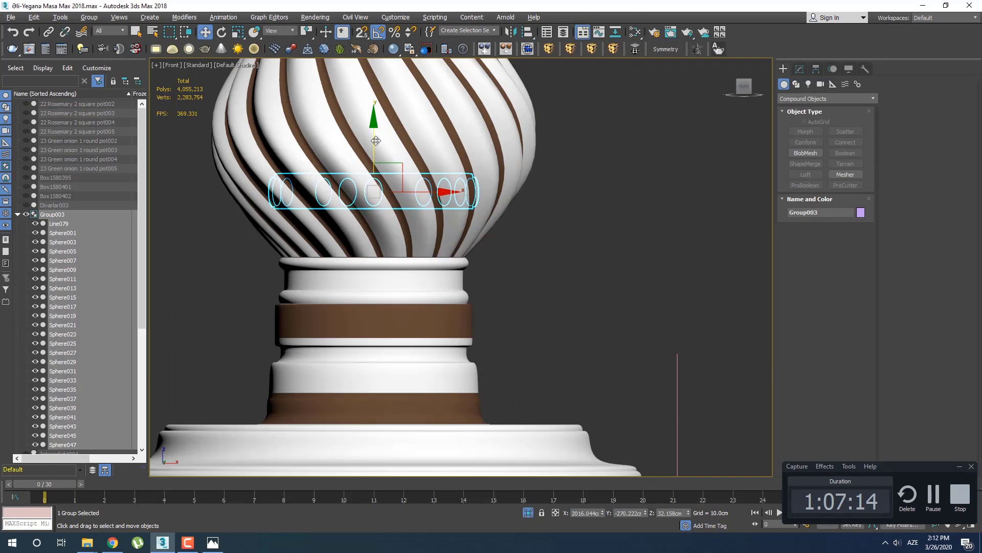
drag(370, 228, 360, 276)
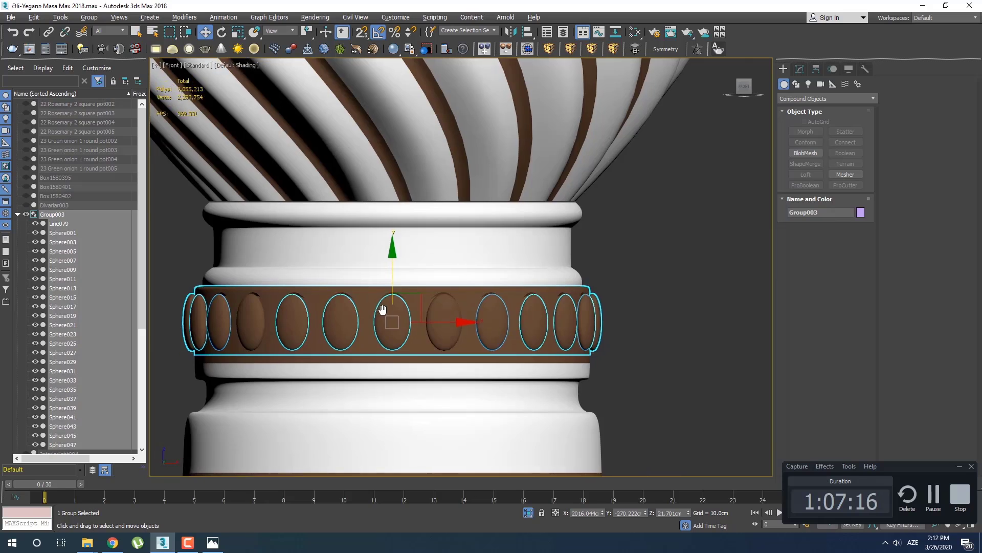
scroll(388, 312, up, 8)
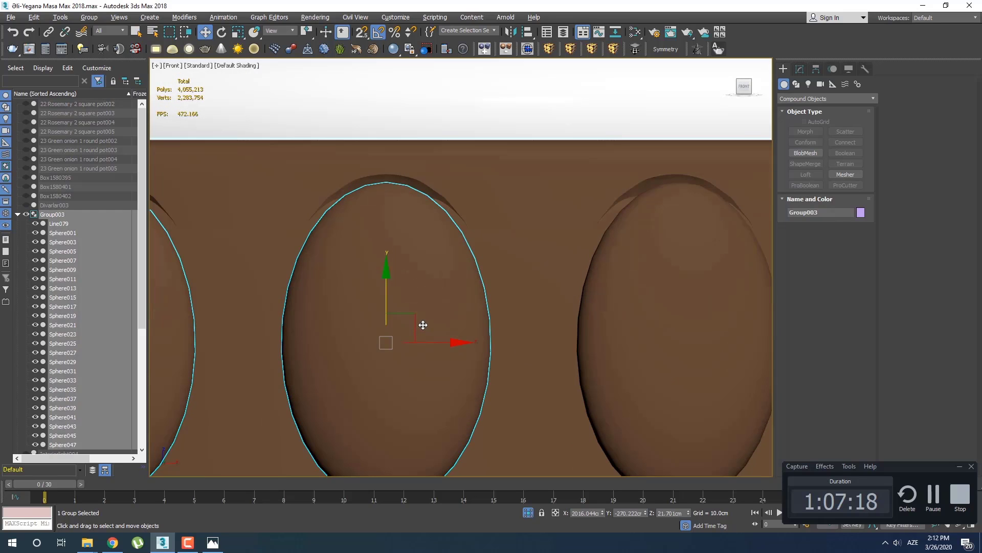
scroll(423, 325, down, 8)
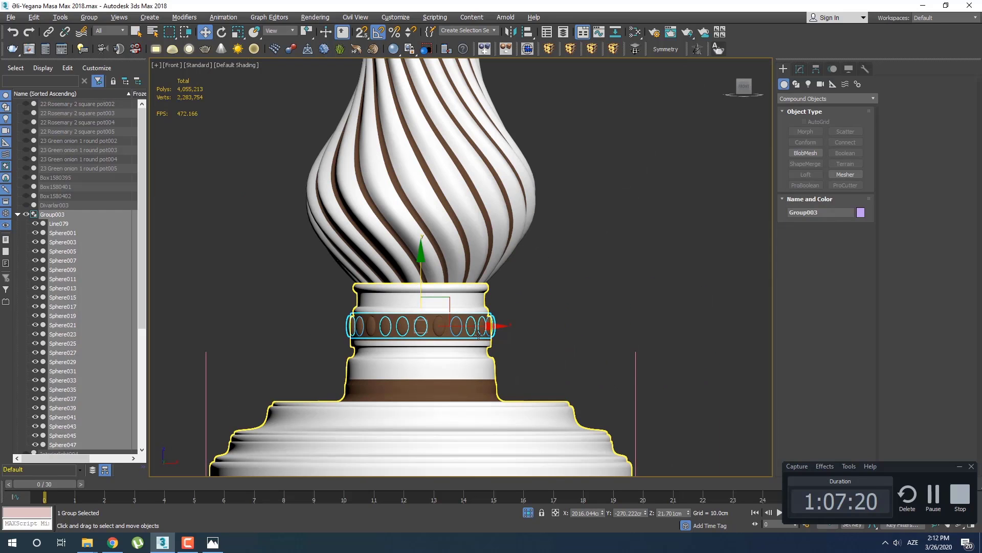
drag(447, 338, 706, 332)
Step: Delete the upper brown stripe's polygons from the left leg base at the Editable Poly level
click(434, 336)
middle_drag(434, 336, 418, 274)
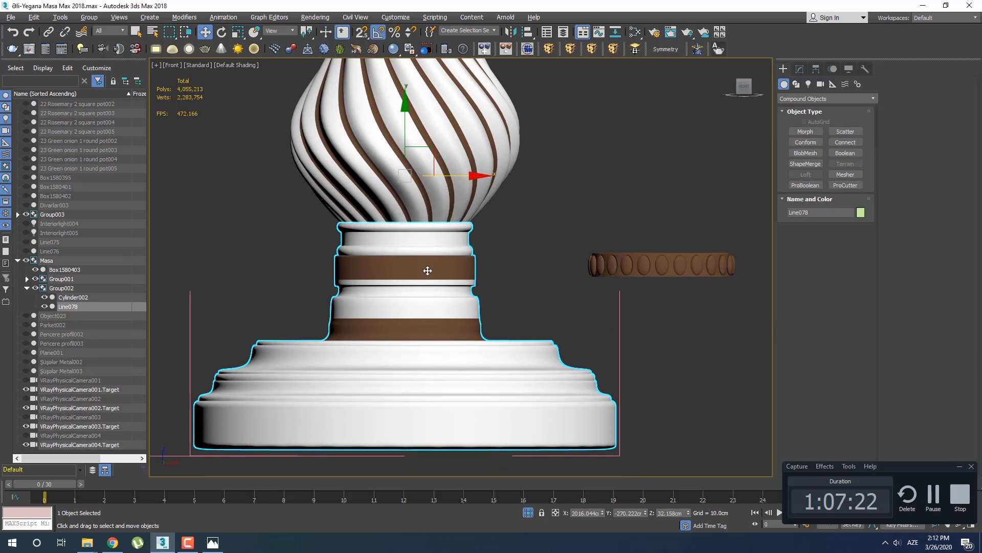
key(q)
click(799, 68)
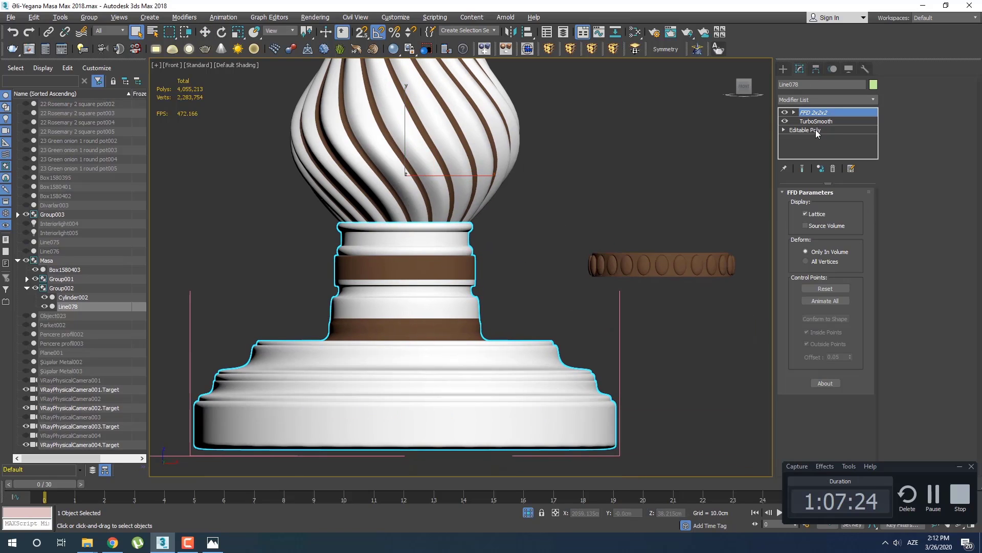
click(816, 130)
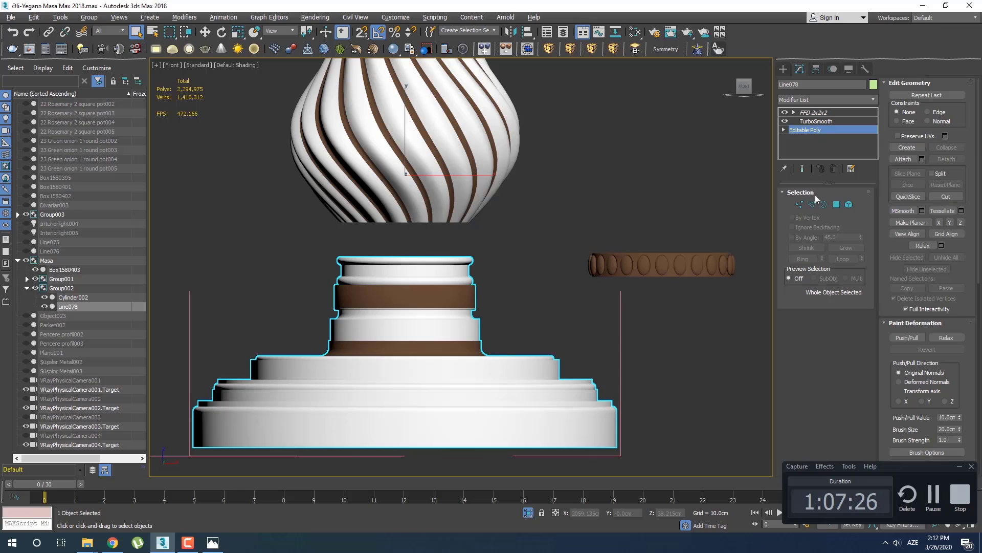
click(836, 204)
middle_drag(369, 335, 381, 291)
alt+drag(382, 291, 318, 281)
key(Delete)
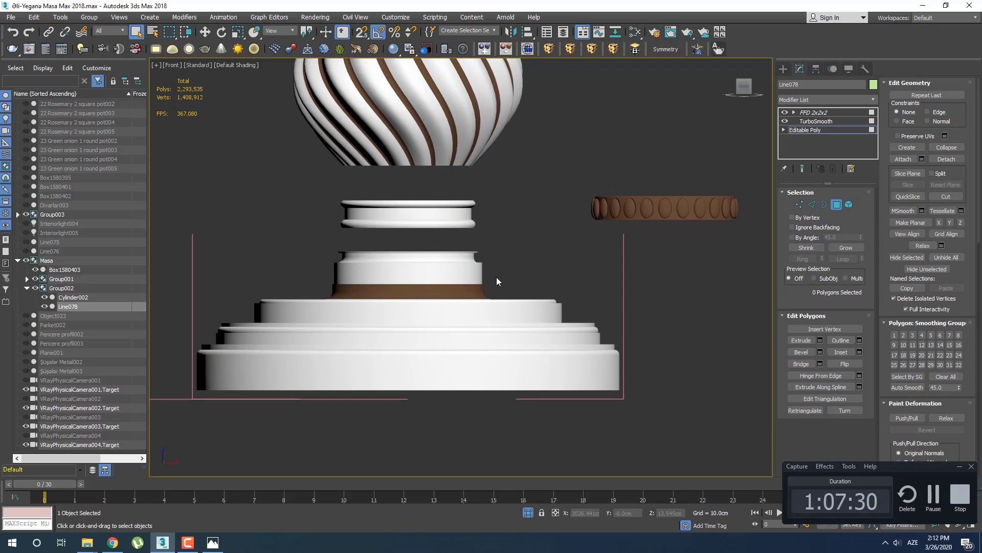
Step: Align the band pivot to pivot with the leg base on all axes and lower it into the open gap, at about Z 21.1 cm
click(783, 69)
click(695, 207)
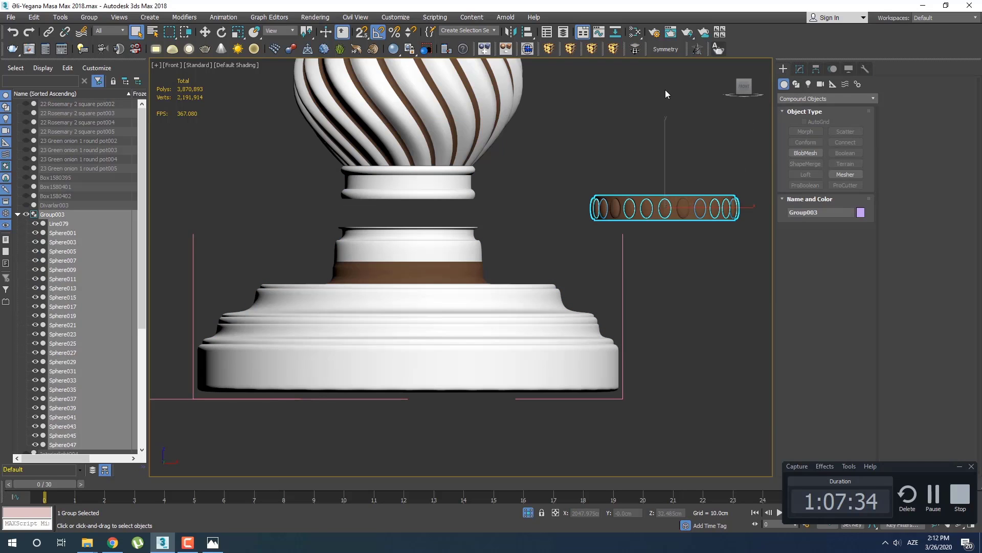
click(527, 32)
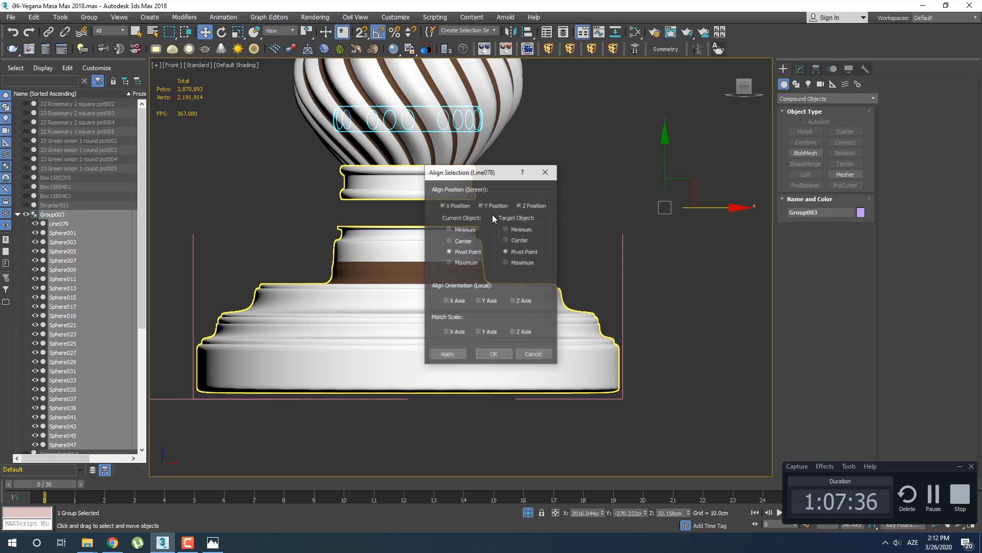
click(453, 185)
click(490, 354)
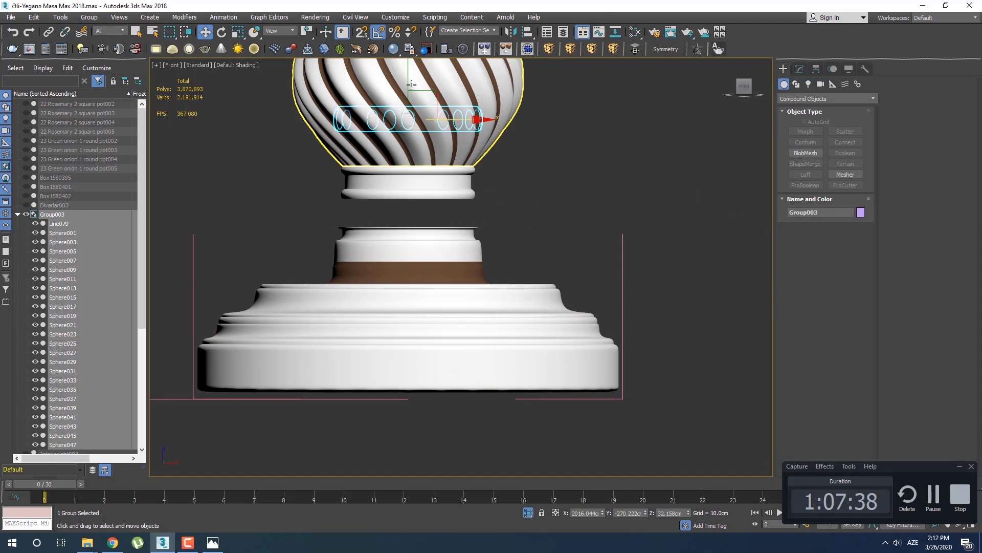
drag(394, 112, 394, 207)
key(z)
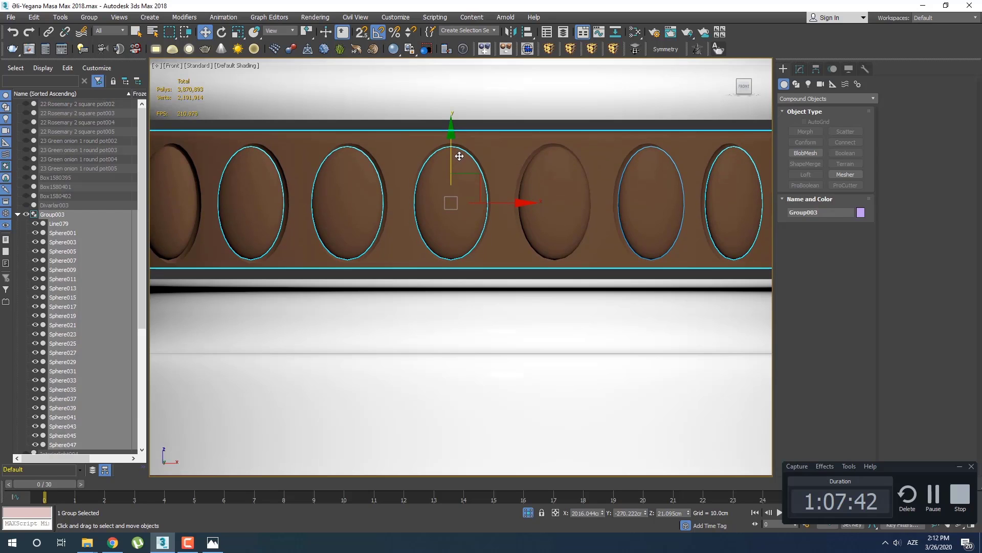
Step: Stretch the band vertically to fill the gap in the leg base and raise it slightly to about Z 21.19 cm
key(r)
scroll(457, 158, down, 5)
drag(430, 156, 432, 148)
scroll(410, 231, up, 5)
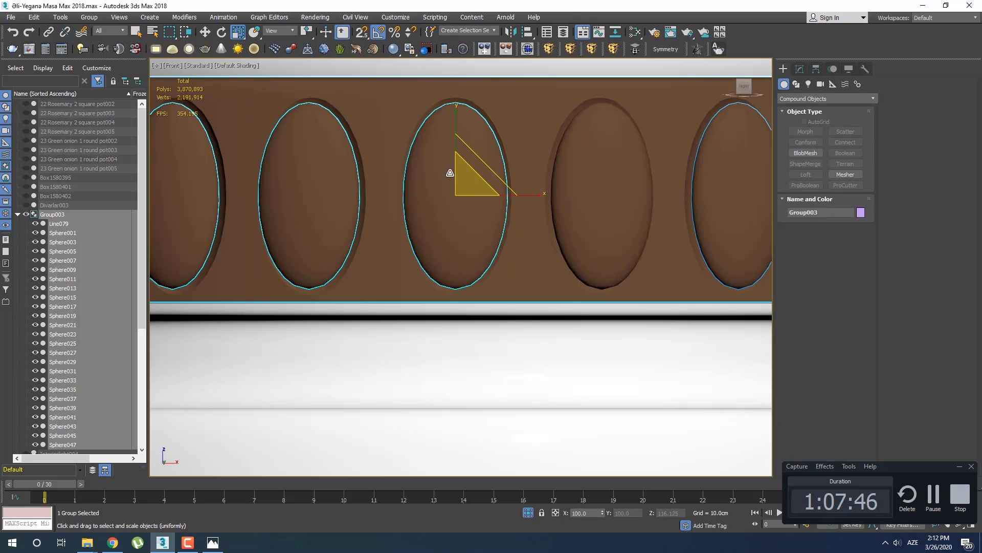
key(w)
scroll(449, 169, down, 3)
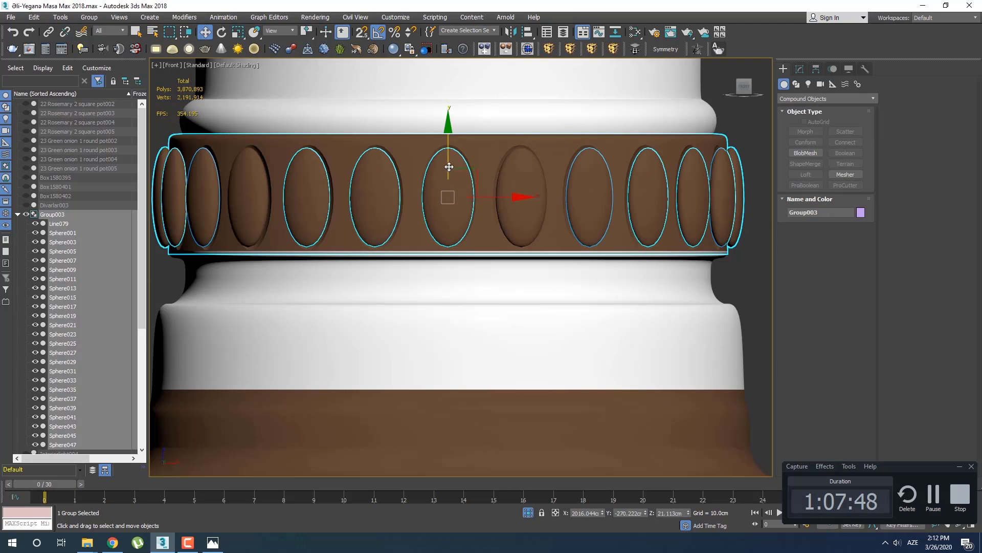
drag(447, 145, 450, 146)
scroll(453, 200, up, 3)
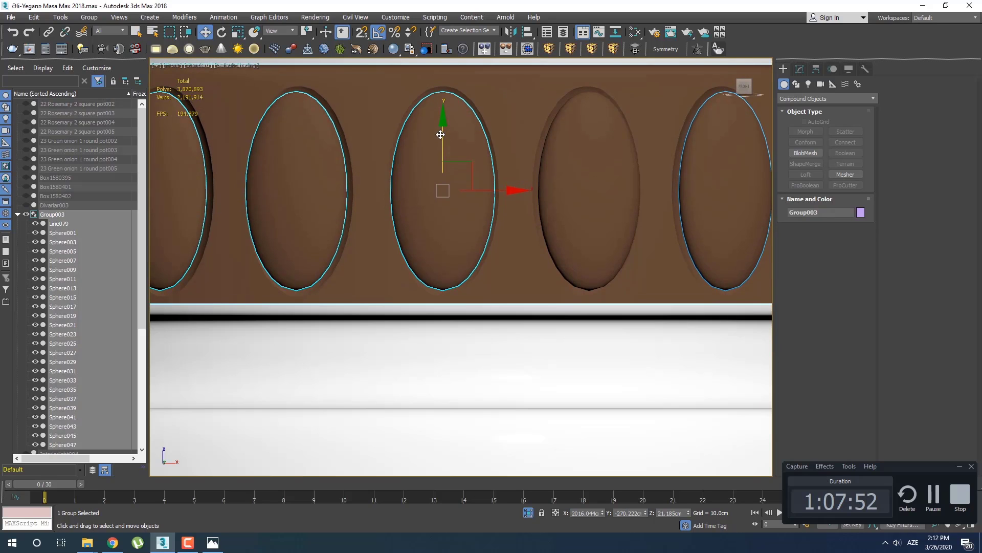
scroll(444, 132, down, 2)
key(r)
scroll(434, 209, down, 5)
key(q)
scroll(440, 225, up, 3)
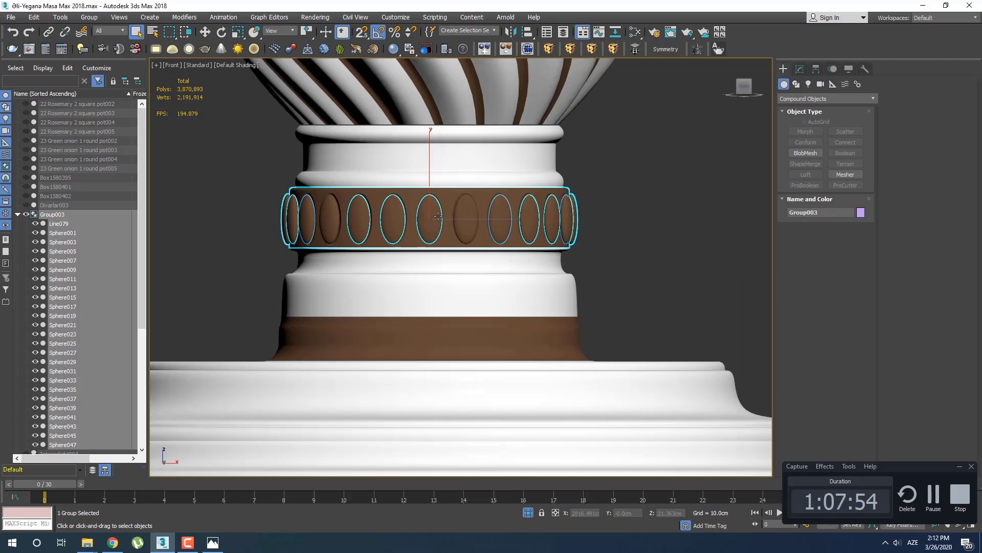
Step: Scale the band horizontally in the XY plane to about 98.6% so it fits the leg's neck
key(p)
key(z)
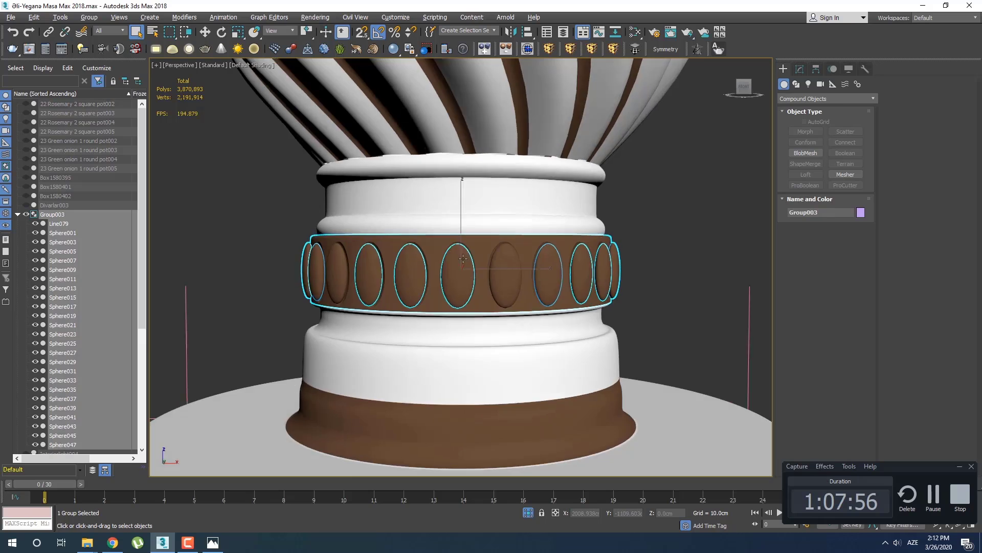
alt+middle_drag(452, 244, 471, 292)
scroll(439, 323, up, 4)
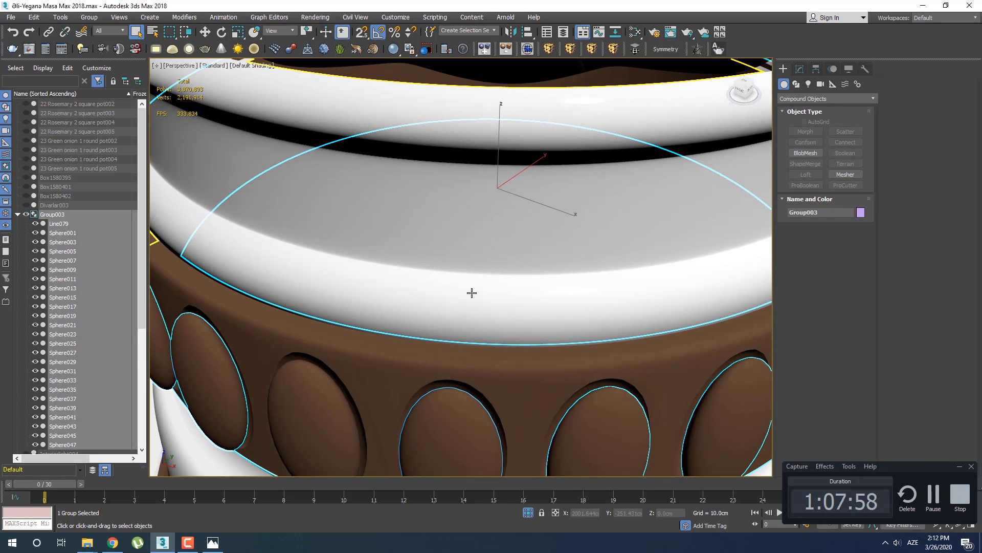
key(r)
drag(504, 205, 503, 206)
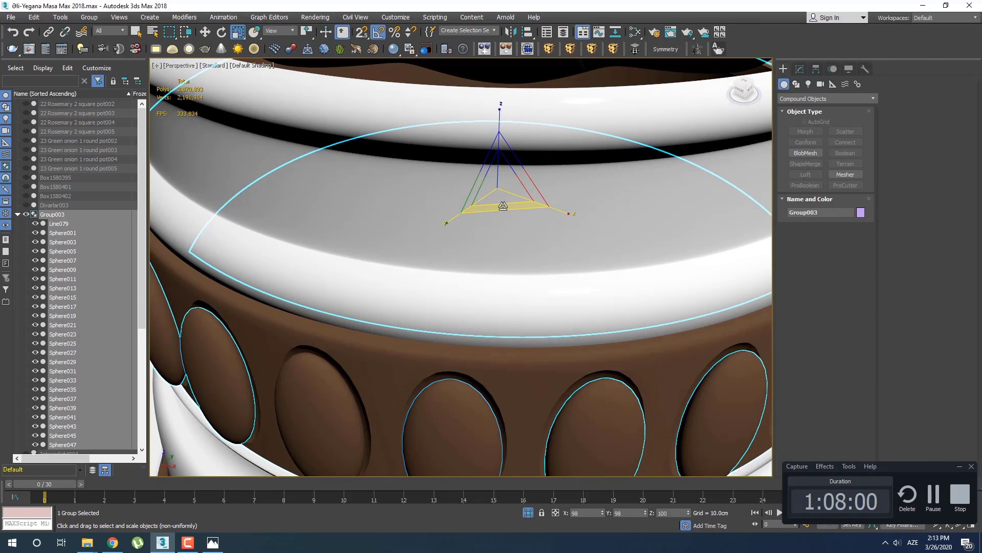
scroll(500, 203, down, 4)
mouse_move(481, 309)
alt+middle_down()
mouse_move(486, 266)
mouse_move(468, 313)
alt+middle_up()
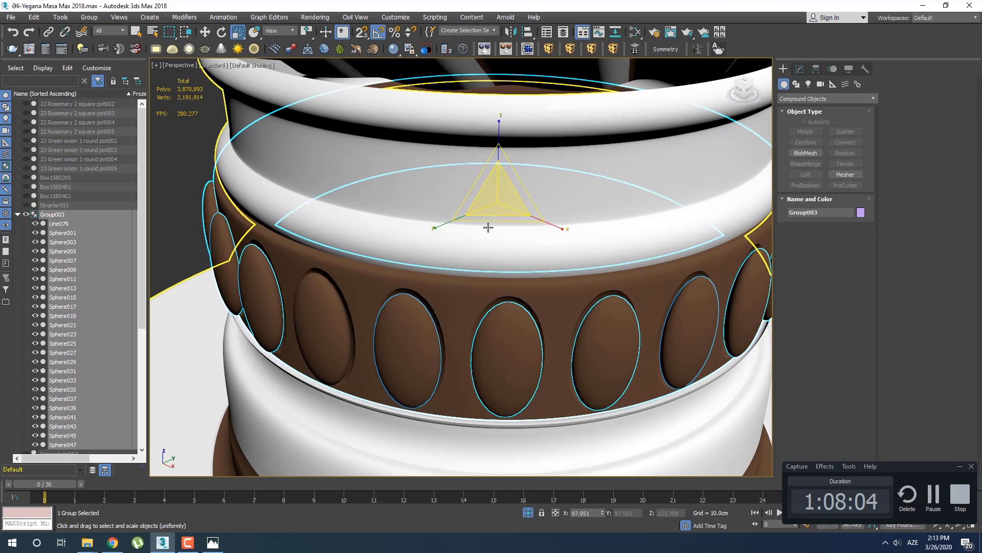
drag(493, 219, 496, 219)
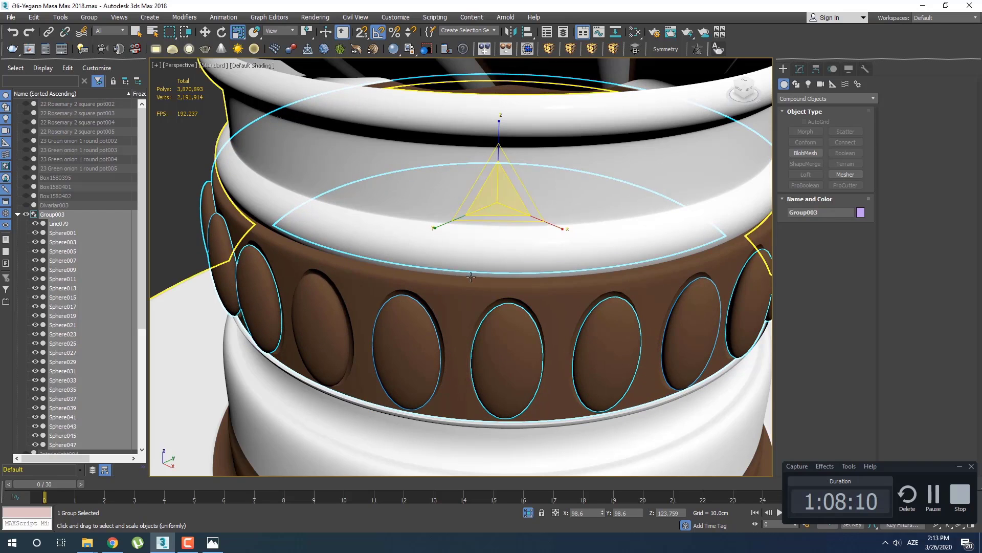
Step: Check the band's edges against the leg and fine-tune its vertical scale to about 122.4%
alt+middle_drag(487, 292, 328, 287)
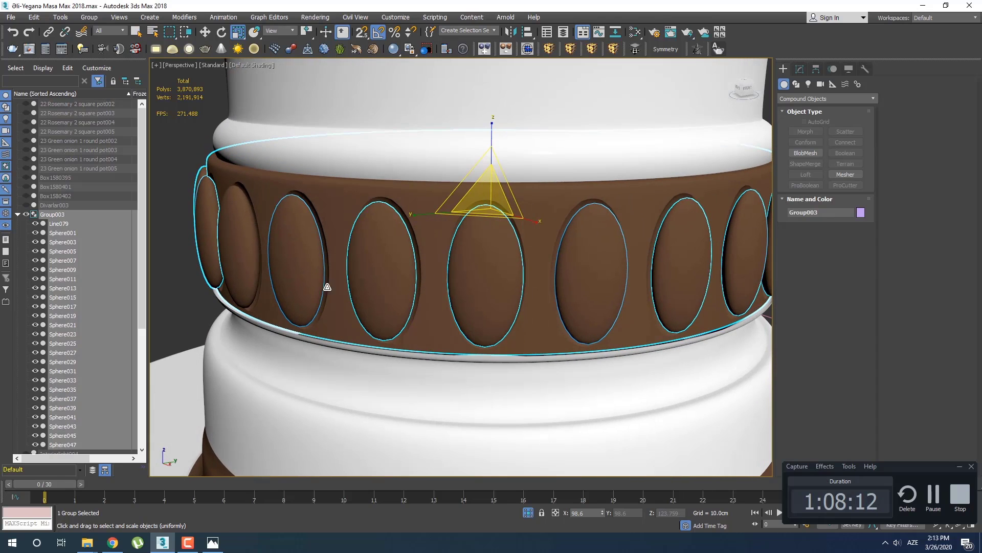
click(171, 312)
click(379, 323)
scroll(379, 323, up, 2)
mouse_move(379, 323)
middle_down()
mouse_move(339, 331)
mouse_move(432, 329)
mouse_move(391, 315)
middle_up()
scroll(429, 327, down, 4)
key(f)
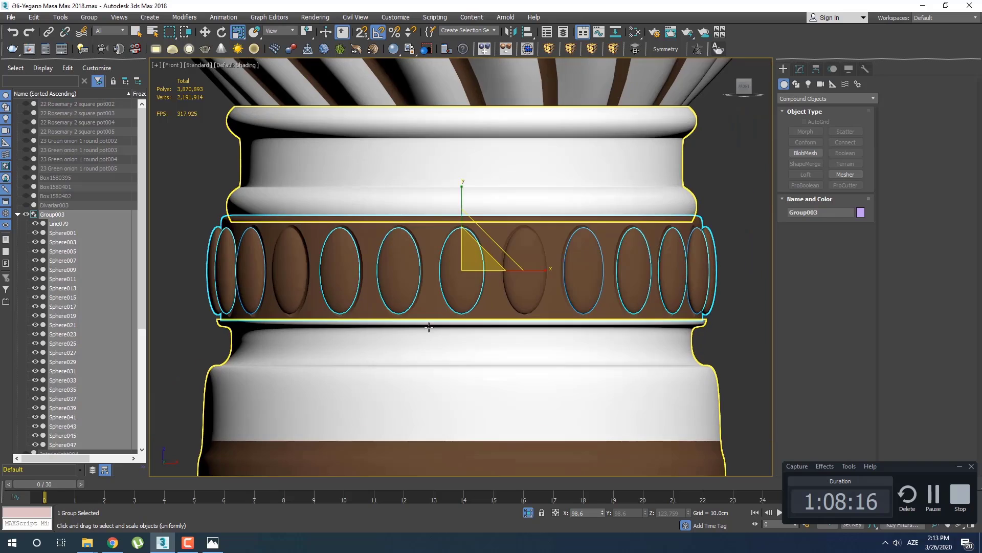
scroll(454, 315, up, 6)
middle_drag(492, 201, 486, 213)
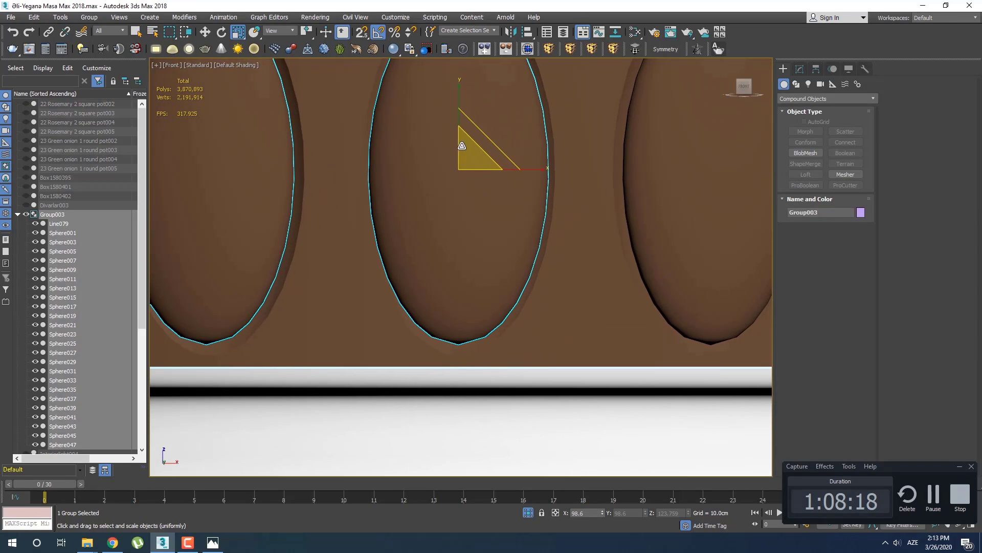
drag(459, 103, 458, 103)
scroll(432, 257, down, 5)
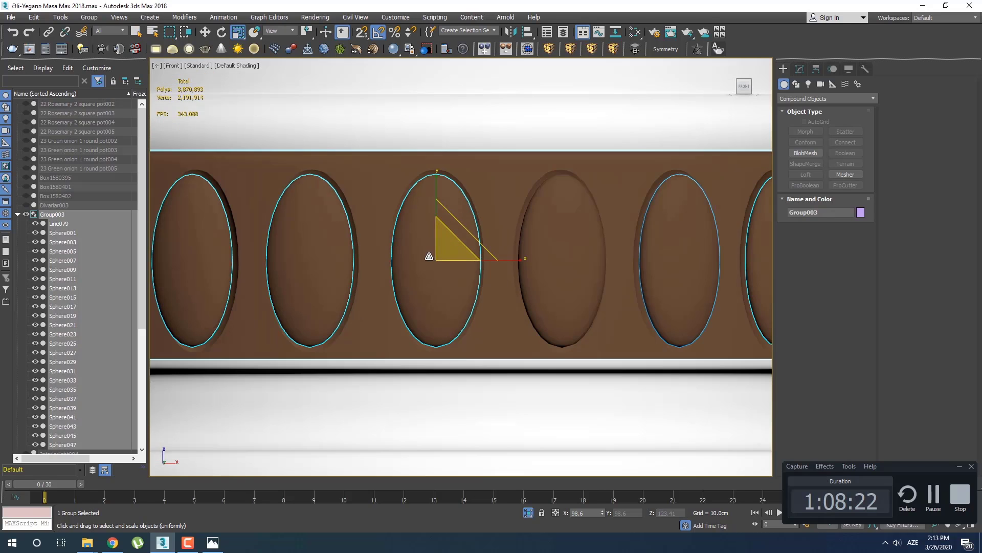
Step: Enlarge the ornamental band horizontally in the XY plane to about 101% so it covers the ring beneath it
middle_drag(438, 226, 450, 248)
key(F4)
key(F4)
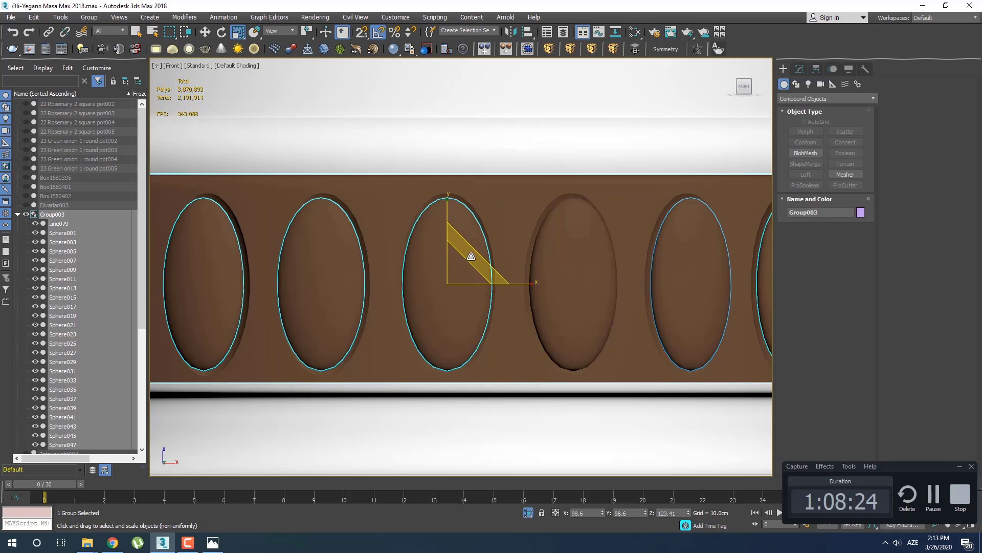
scroll(464, 260, down, 4)
key(p)
key(z)
alt+middle_drag(467, 281, 427, 318)
scroll(429, 333, up, 5)
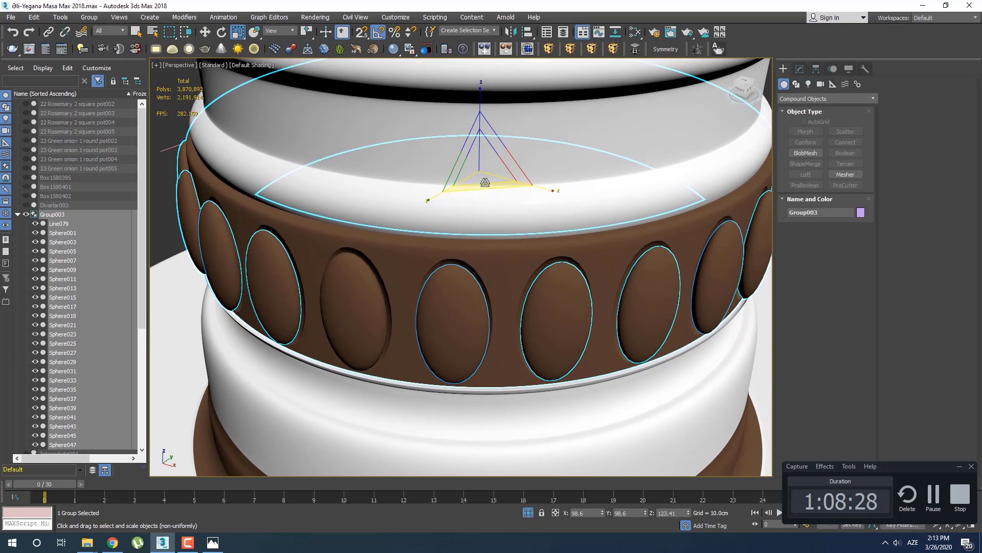
drag(485, 182, 484, 182)
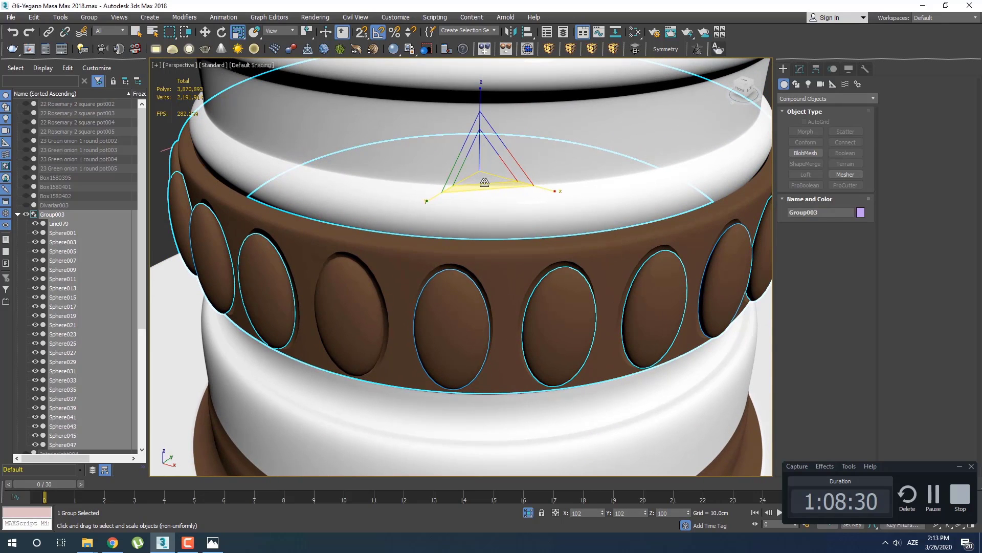
Step: Check the band's underside against the leg, reduce its horizontal scale to about 100.4%, and deselect it
alt+middle_drag(457, 289, 453, 205)
middle_drag(452, 166, 447, 281)
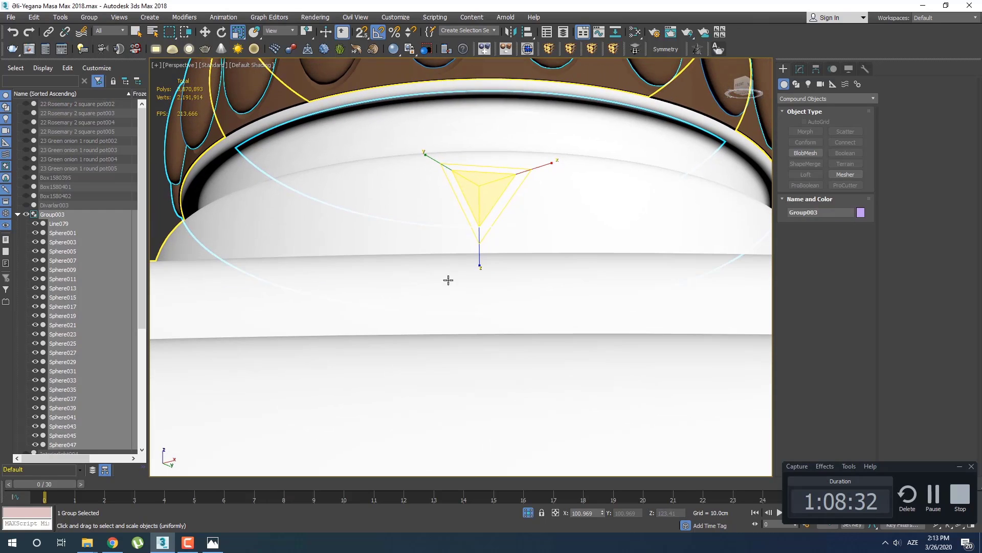
middle_drag(446, 186, 447, 250)
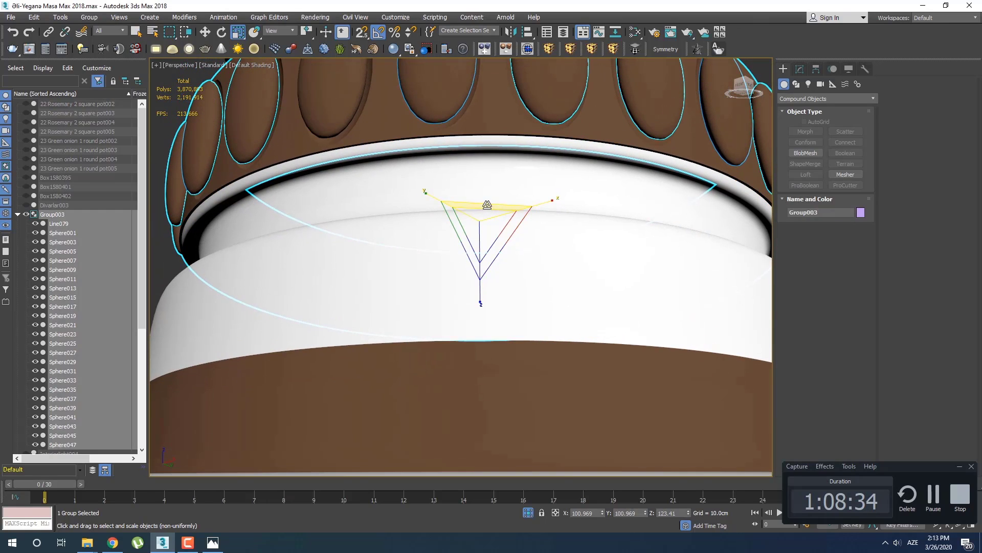
drag(487, 204, 485, 205)
scroll(479, 197, down, 4)
scroll(462, 206, up, 2)
alt+middle_drag(447, 176, 449, 217)
scroll(449, 218, down, 3)
click(628, 221)
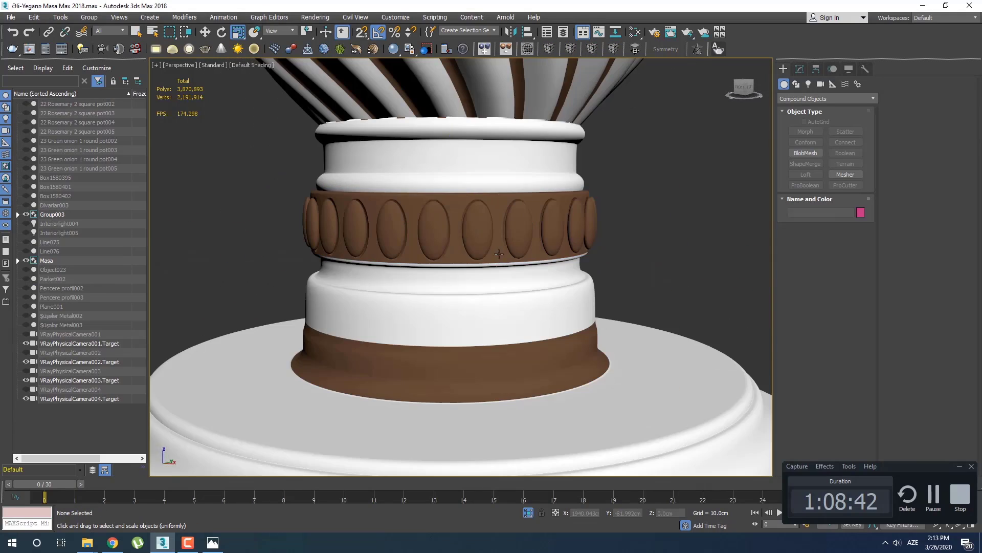
Step: Close the left leg's inner group while keeping the surrounding table group open
scroll(505, 298, down, 5)
middle_drag(505, 298, 480, 267)
scroll(480, 267, up, 2)
scroll(480, 267, down, 3)
key(f)
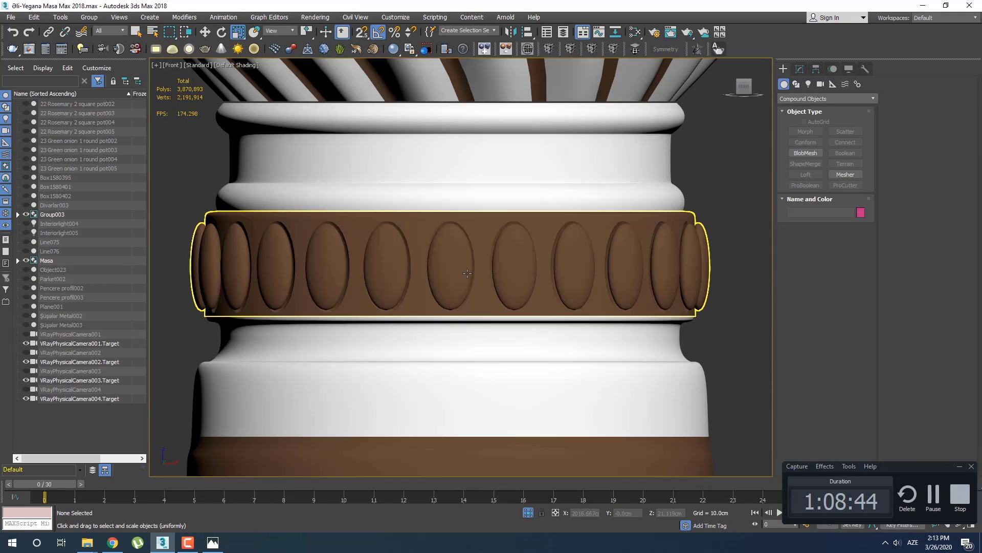
scroll(439, 229, down, 6)
click(524, 237)
scroll(460, 235, down, 6)
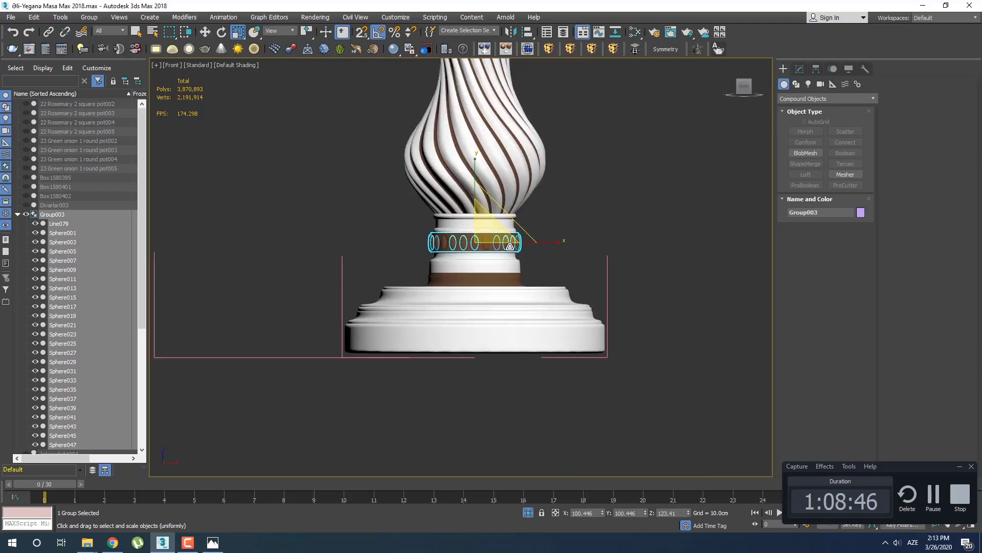
click(408, 216)
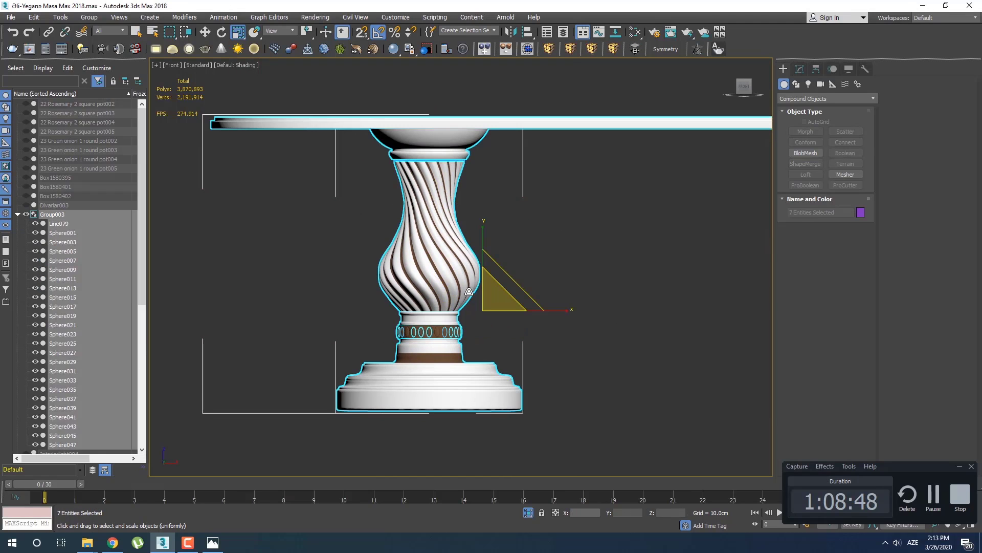
click(89, 17)
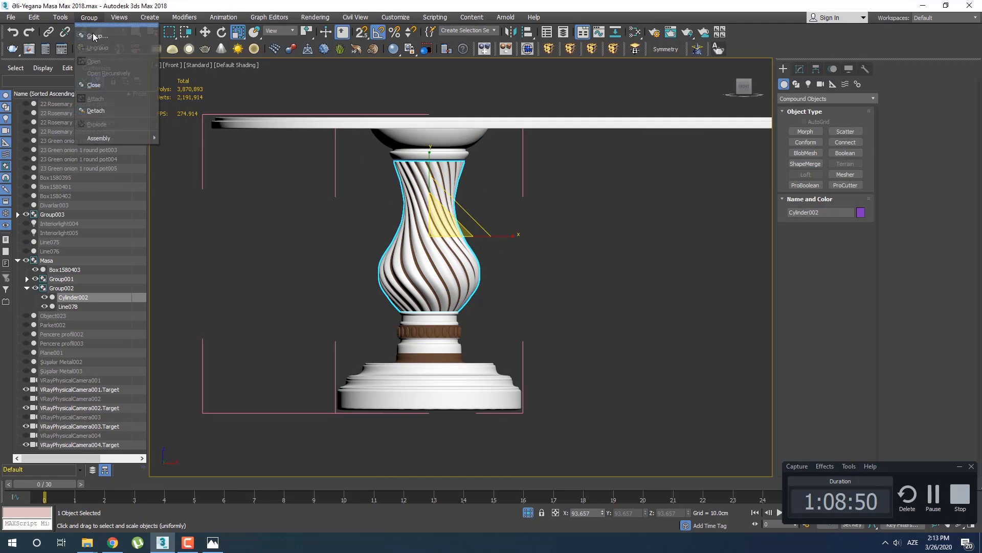
click(105, 82)
Step: Attach the ornamental band group to the left leg's group
key(q)
click(423, 334)
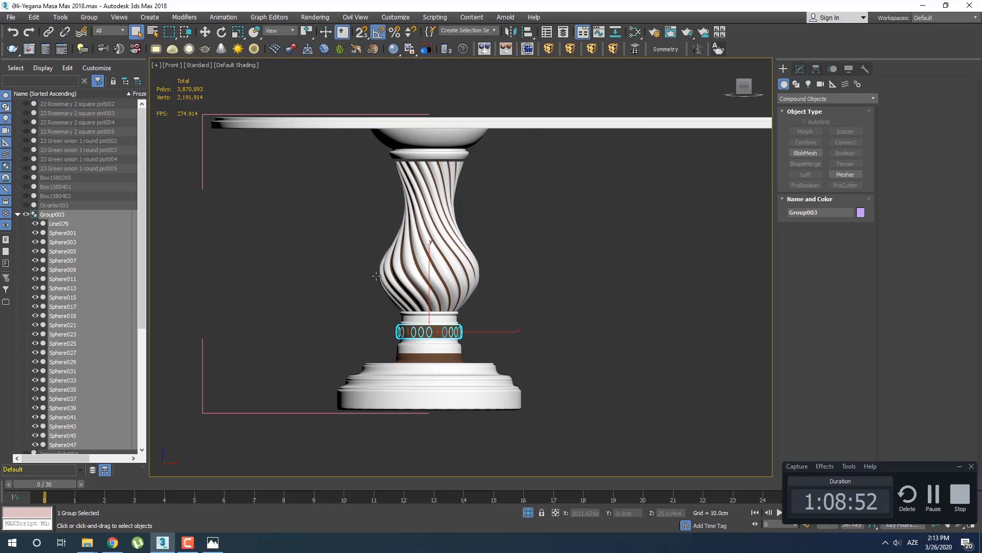
click(89, 16)
click(111, 98)
key(w)
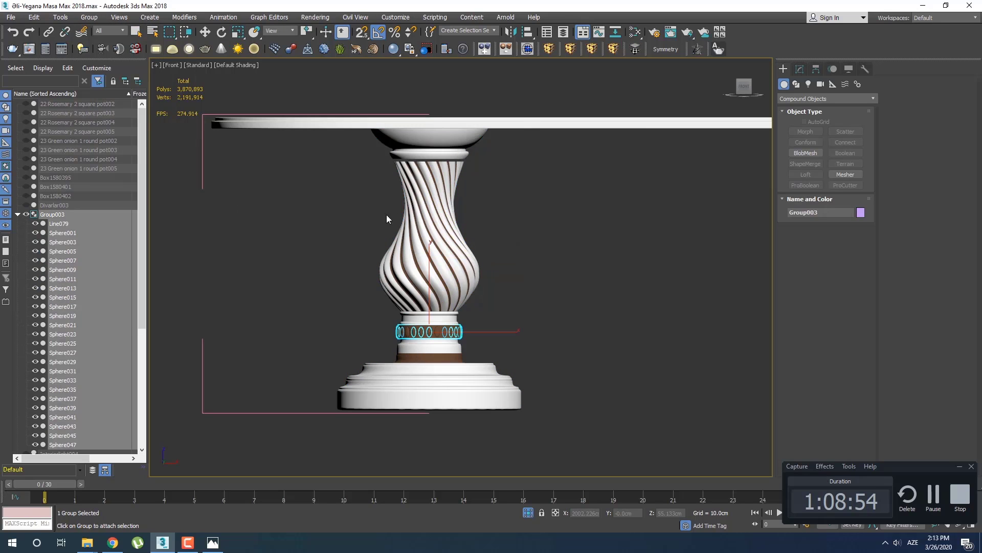
key(q)
Step: Delete the right table leg that lacks the ornamental band
scroll(370, 180, down, 5)
click(535, 235)
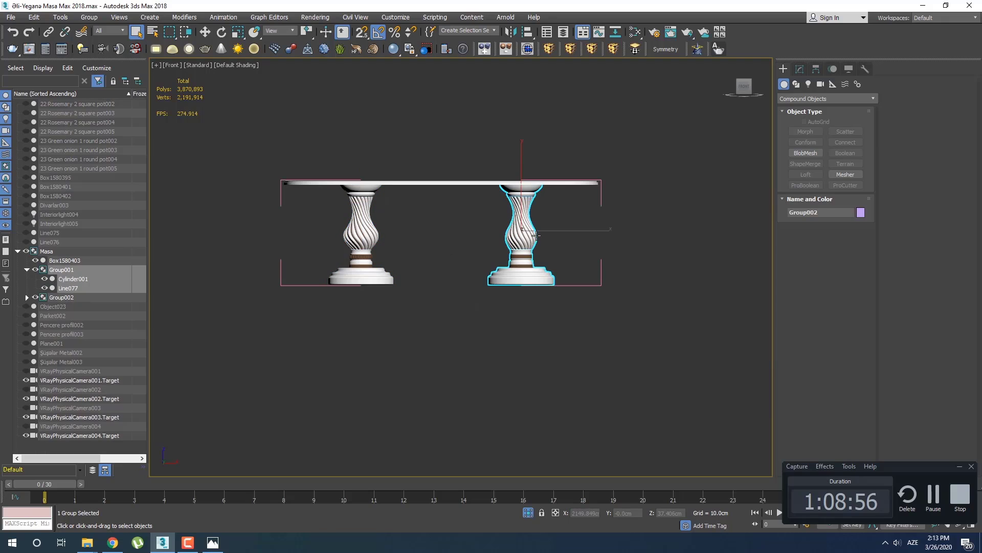
scroll(533, 238, up, 2)
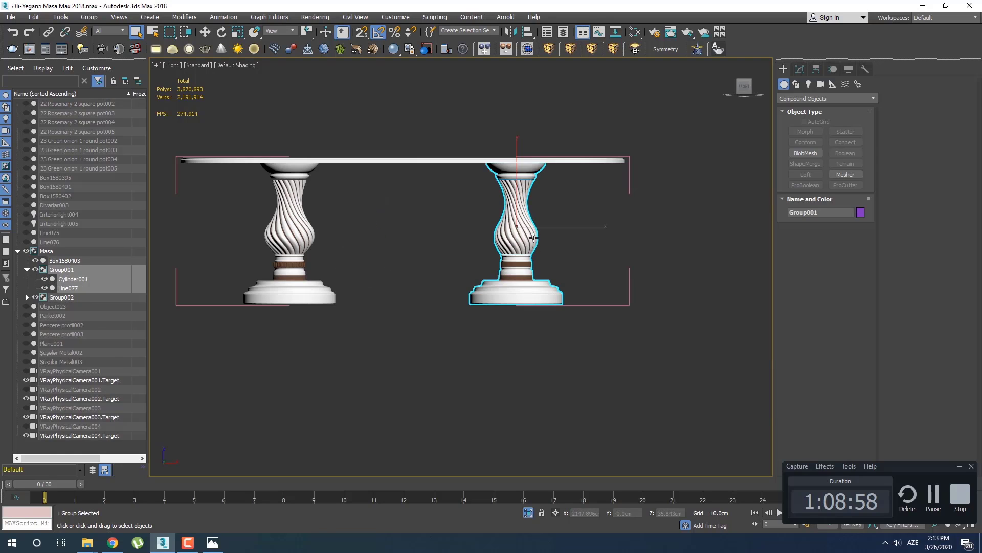
key(Delete)
Step: Copy the left leg with its band along the X axis to the right end of the tabletop
click(302, 225)
key(w)
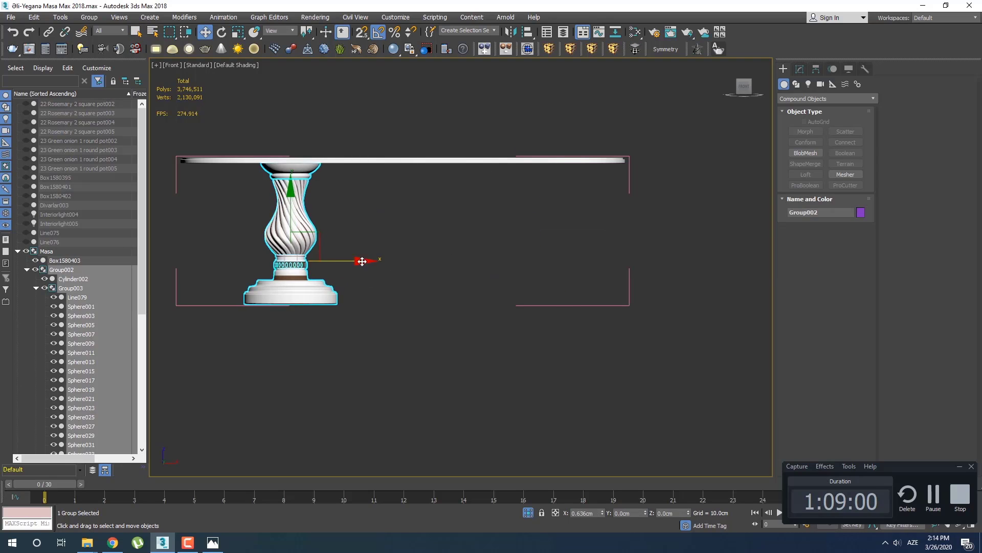
shift+drag(351, 266, 558, 284)
click(504, 312)
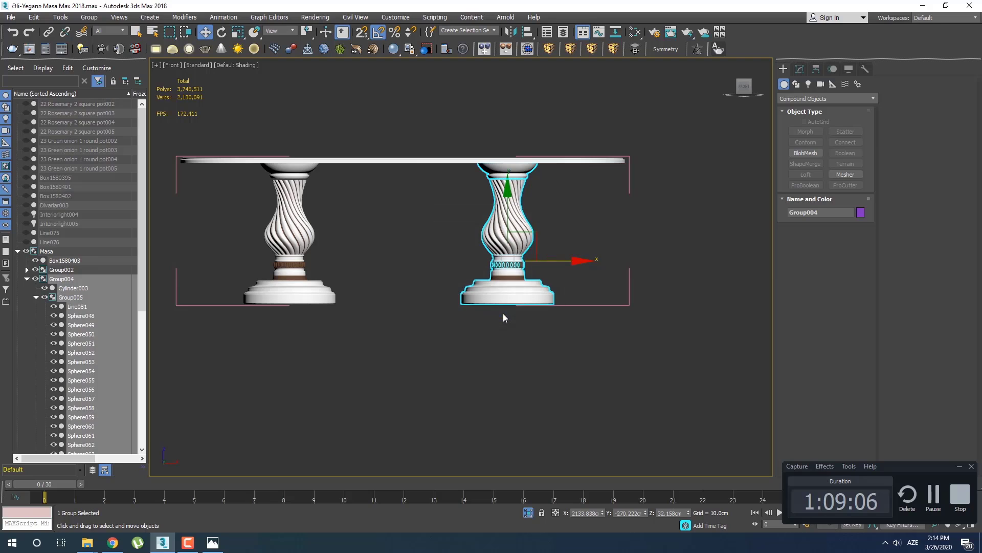
Step: Close the Masa table group with both legs inside and deselect it
click(497, 342)
key(ctrl+a)
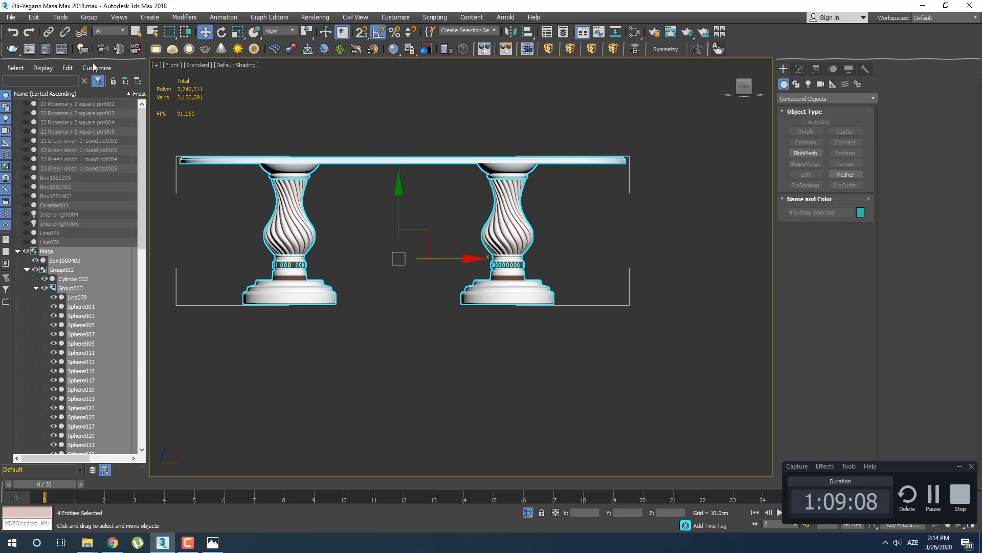
click(85, 18)
click(107, 84)
click(407, 247)
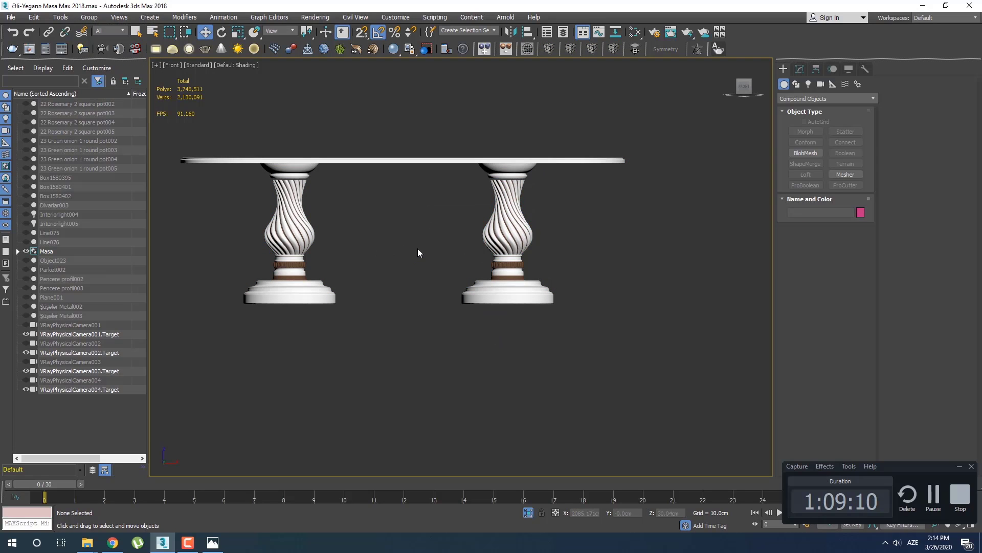
Step: Switch the view to VRayPhysicalCamera001 and end isolation to show the whole room
key(c)
double_click(492, 199)
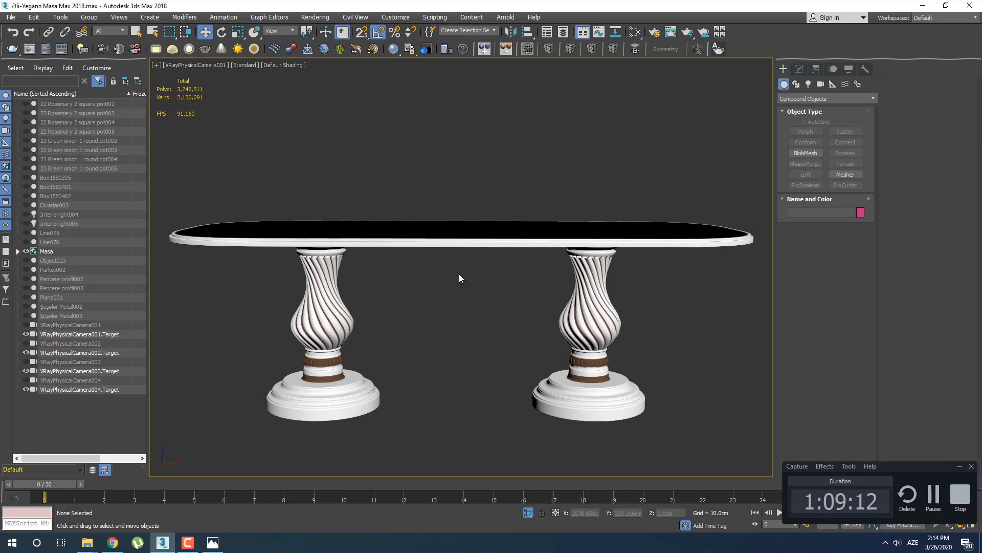
right_click(460, 278)
click(485, 234)
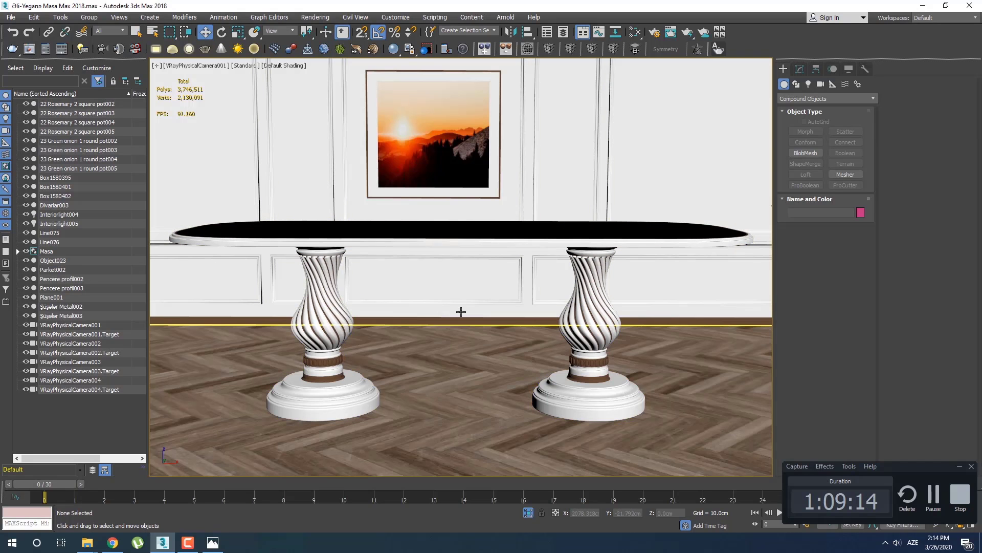
Step: Save the scene, render the camera view to check the new legs, and close the frame buffer
key(ctrl+s)
click(718, 49)
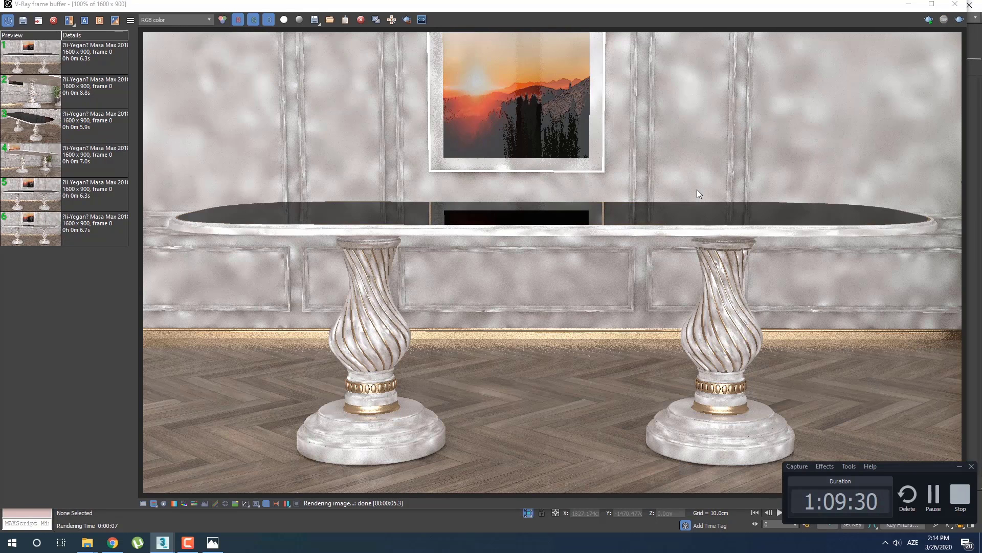
click(954, 4)
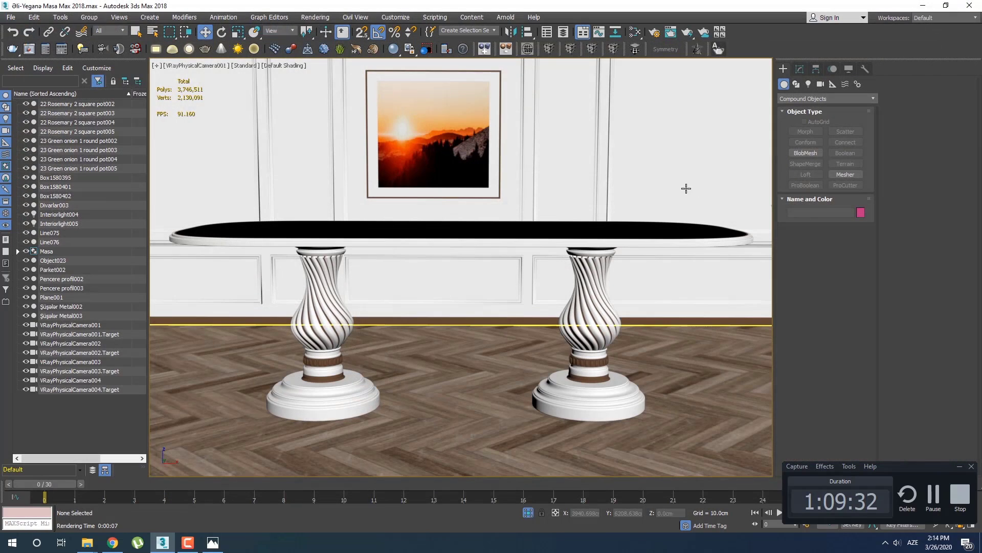
Step: Isolate the Masa table group and show its tabletop from above in a perspective view
click(645, 231)
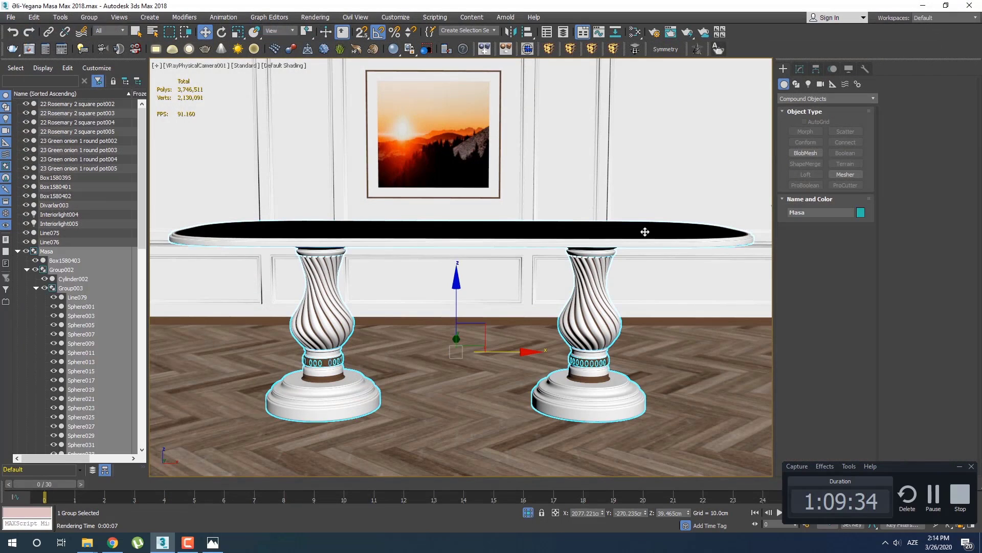
key(alt+q)
key(p)
scroll(581, 252, down, 3)
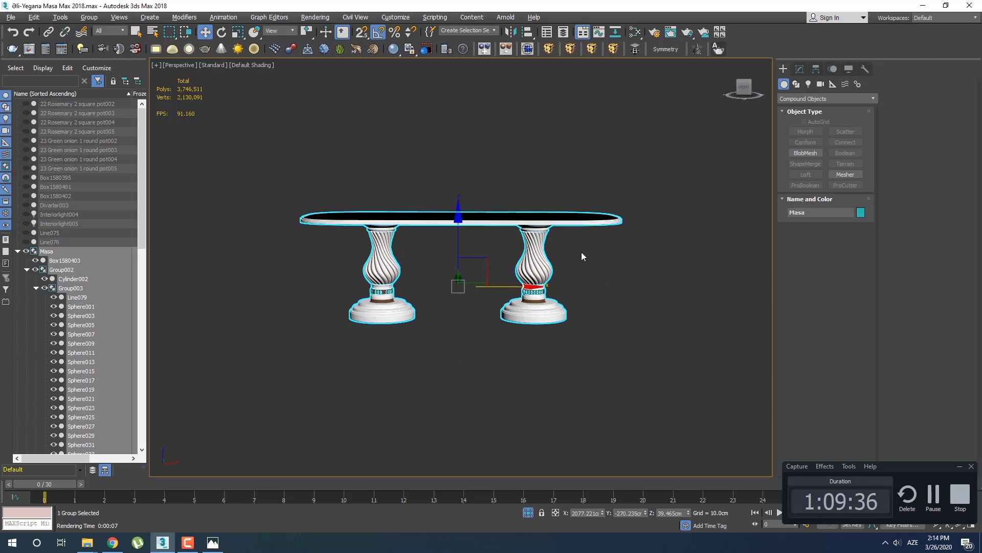
alt+middle_drag(581, 252, 575, 270)
key(q)
scroll(445, 287, up, 5)
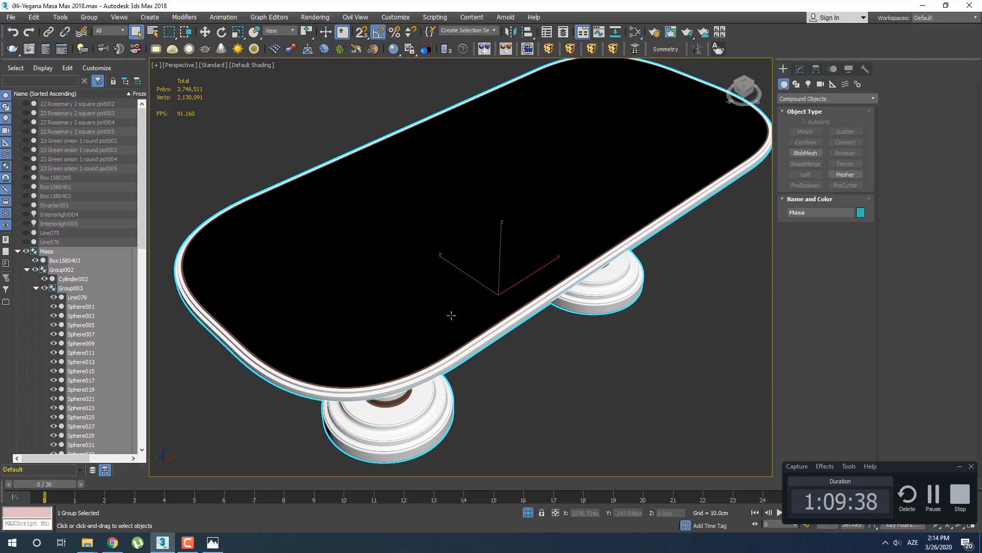
Step: Open the table group and select the large top polygon of the tabletop
click(94, 19)
click(103, 57)
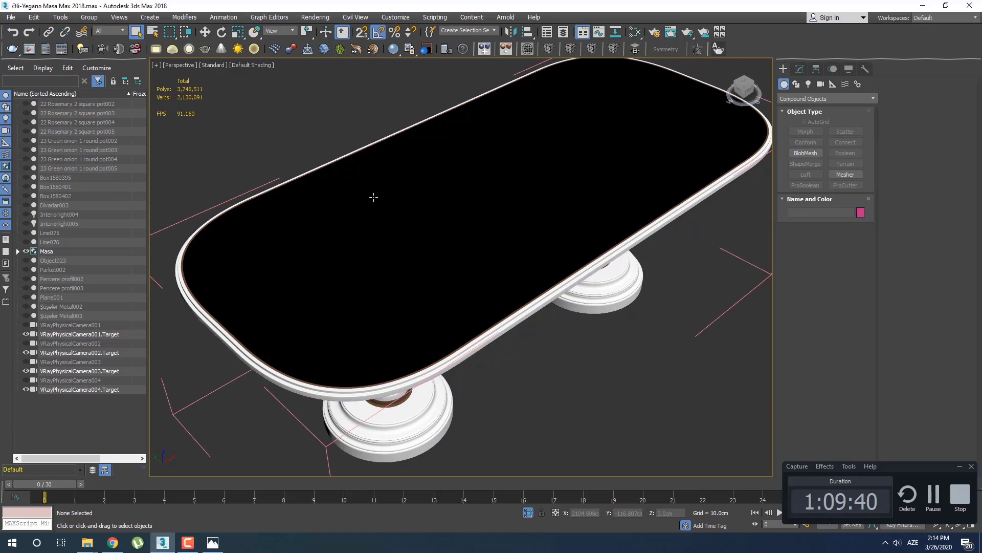
click(392, 211)
key(4)
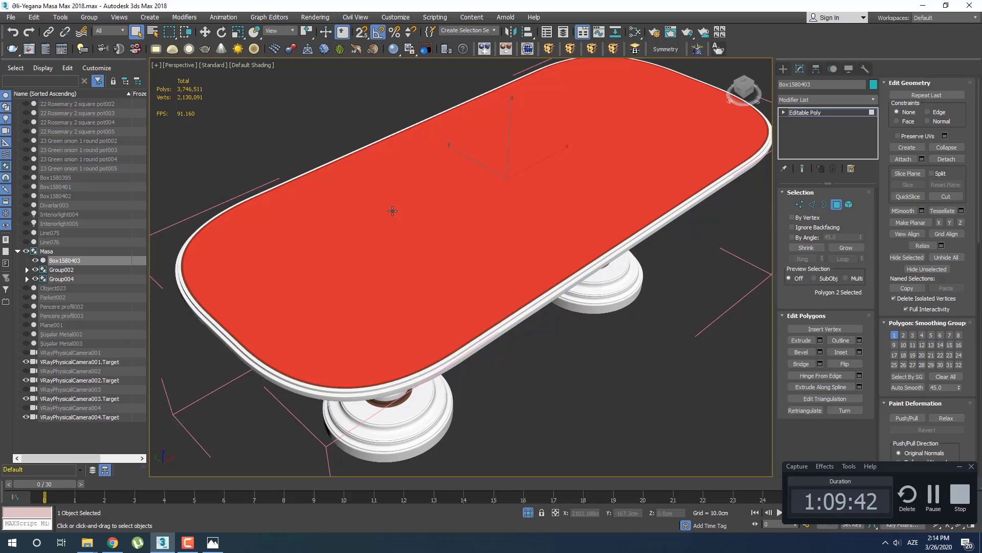
Step: Assign the white Ağ Laminat material to the tabletop's selected top polygon
scroll(532, 311, up, 8)
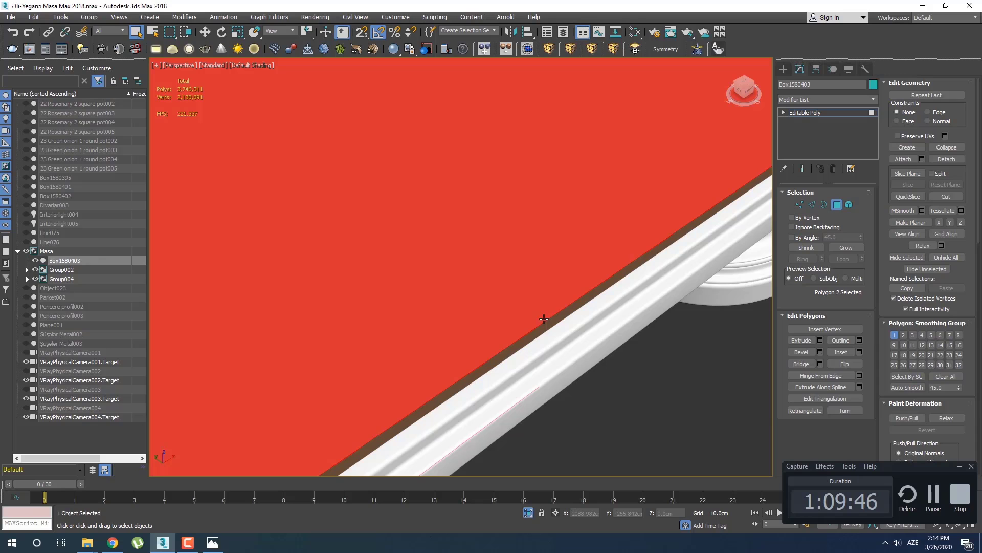
key(m)
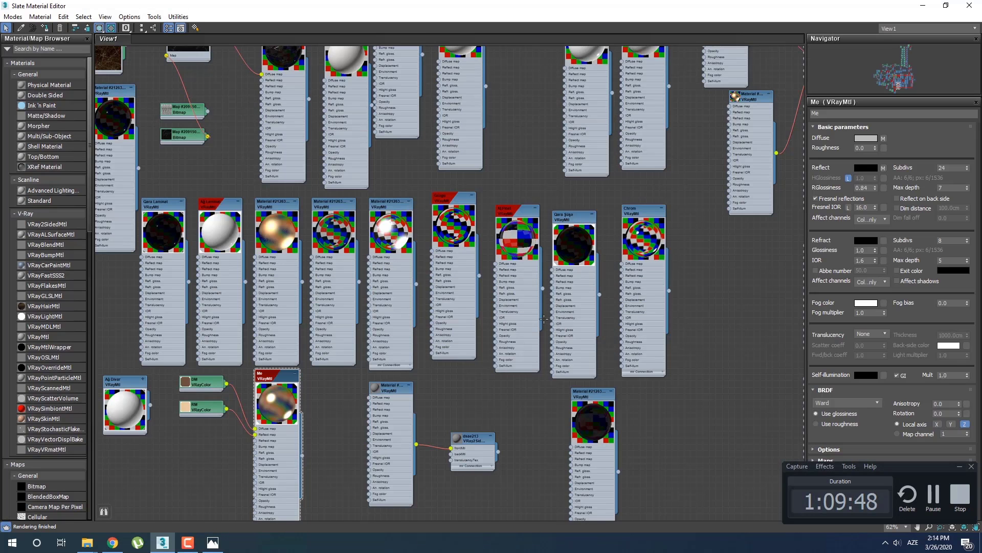
double_click(212, 207)
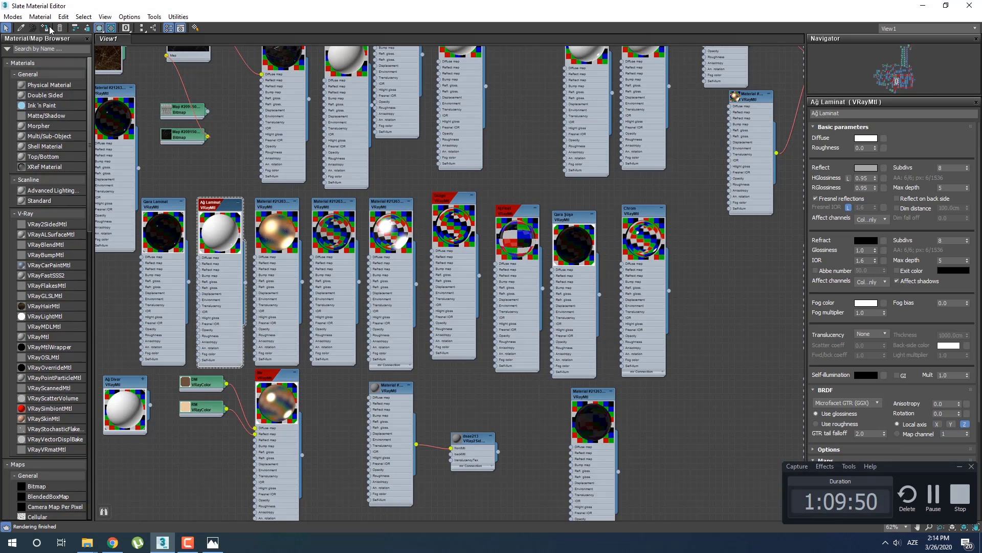
click(969, 5)
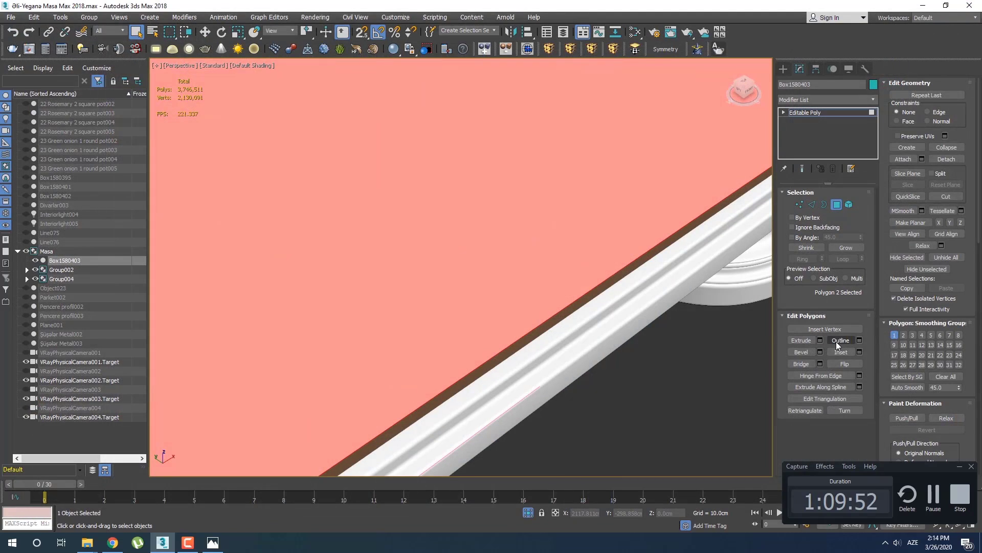
Step: Inset the tabletop's top polygon by about 16.4 cm to form a wide border
click(860, 352)
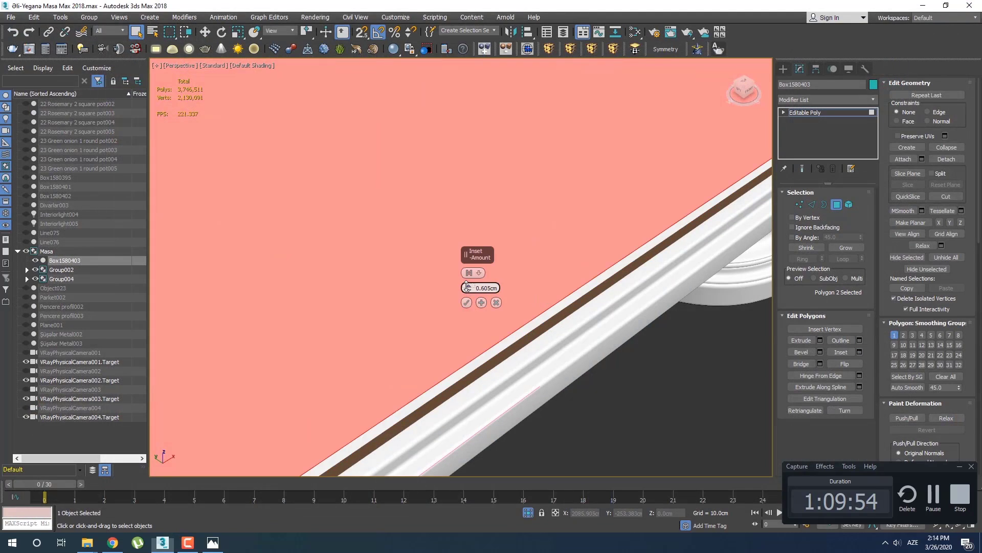
drag(467, 287, 458, 249)
scroll(394, 274, down, 5)
middle_drag(348, 268, 369, 293)
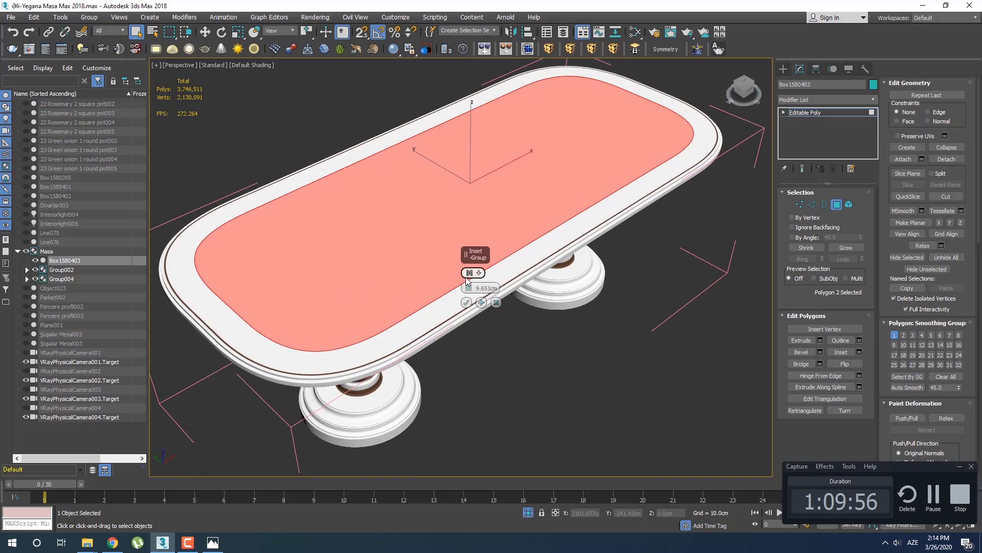
mouse_move(468, 288)
mouse_down()
mouse_move(457, 248)
mouse_move(462, 280)
mouse_up()
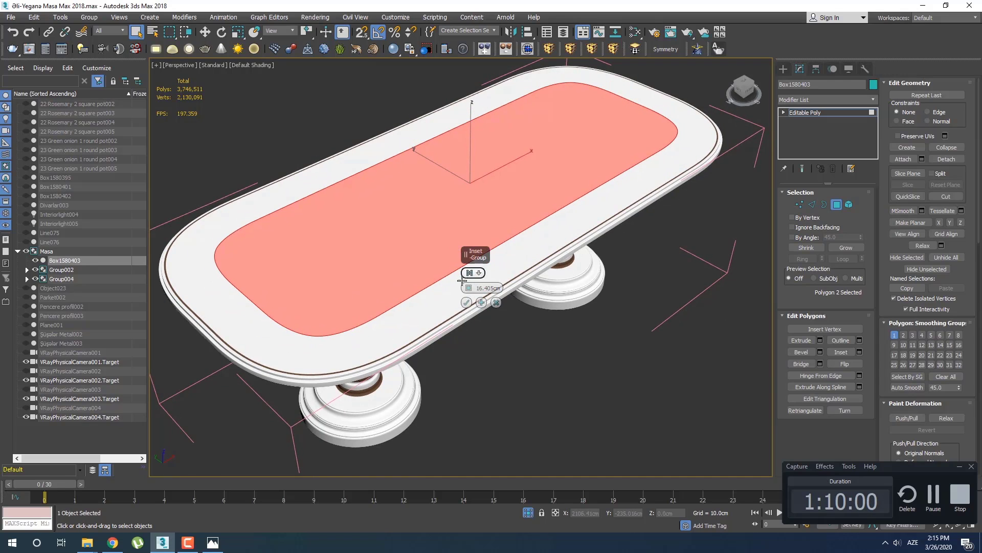
click(466, 302)
scroll(468, 312, up, 3)
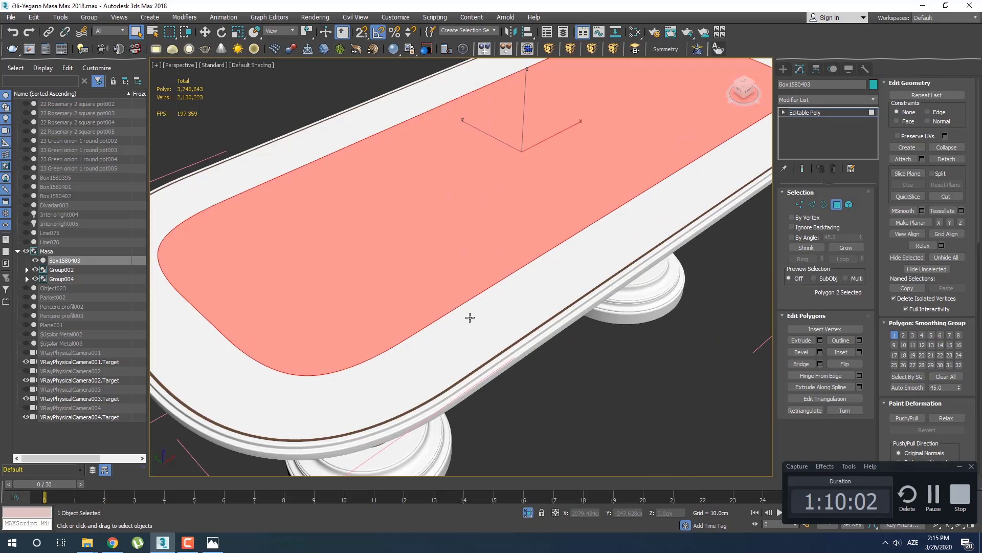
Step: Assign the bronze Mo material to the inset polygon of the tabletop
key(m)
double_click(276, 379)
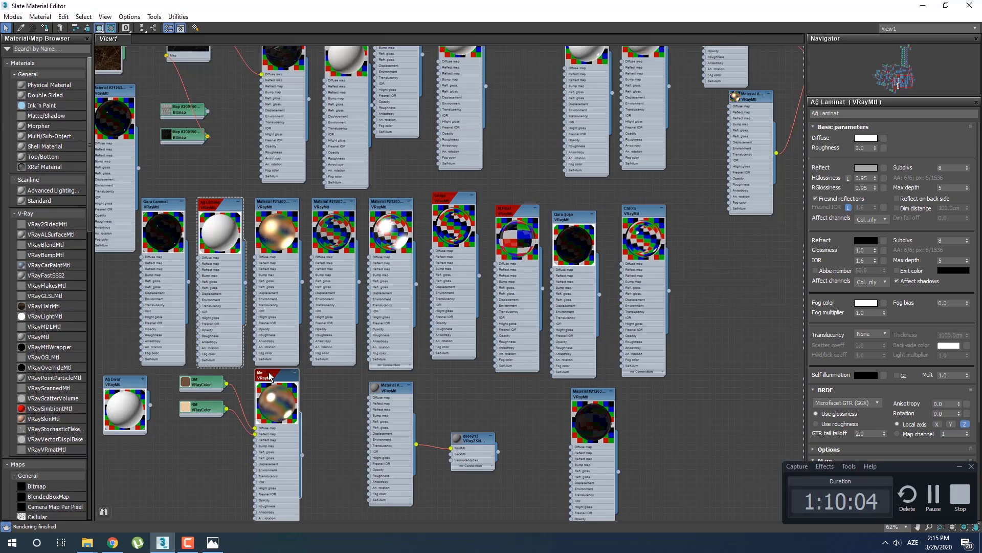
click(970, 5)
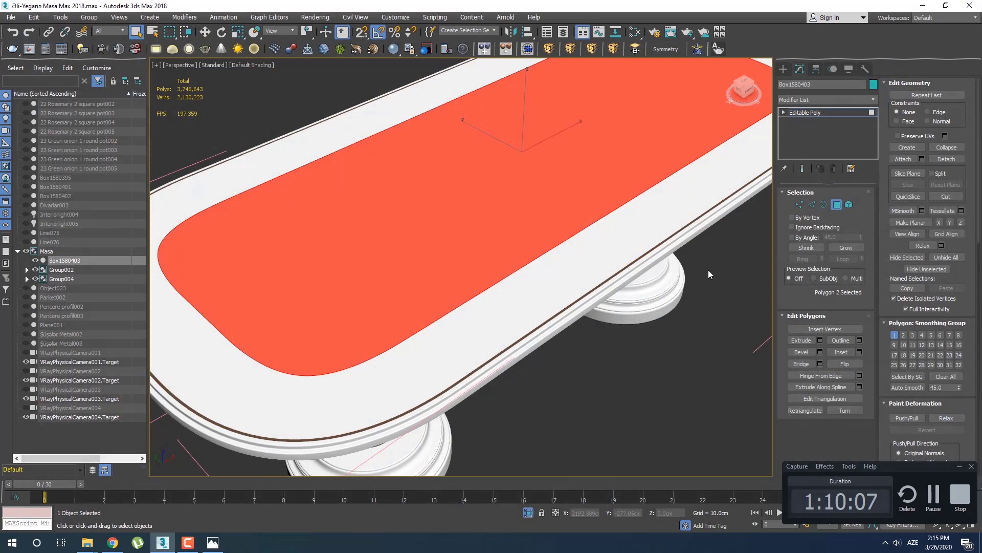
Step: Inset the tabletop's inner polygon slightly to leave a thin bronze strip around it
click(860, 352)
right_click(469, 288)
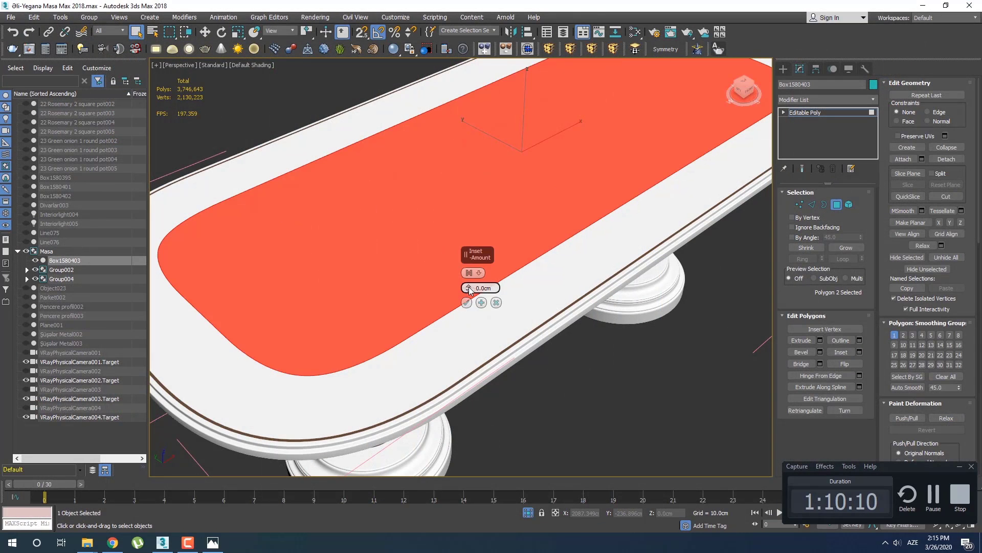
drag(469, 289, 466, 282)
click(466, 303)
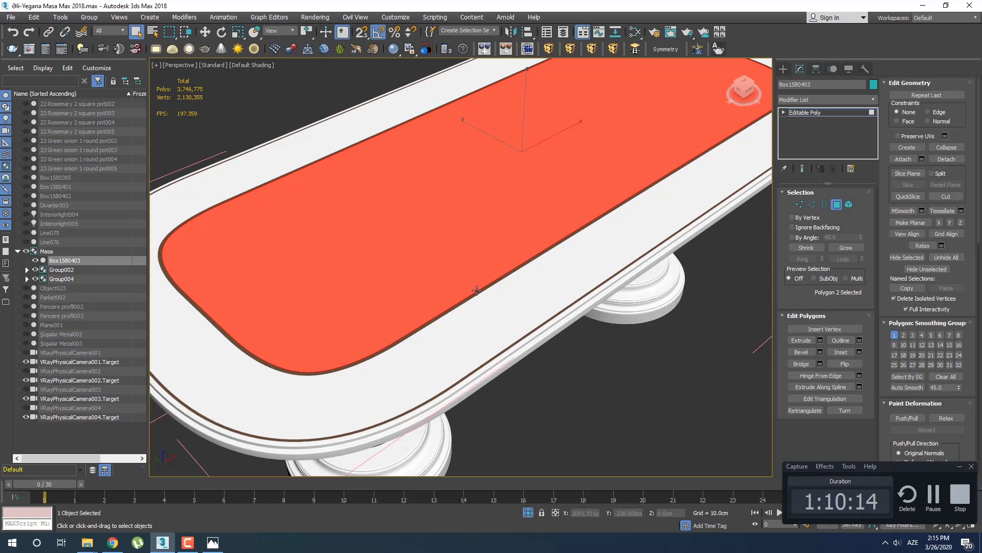
Step: Assign the black glass Qara Şüşə material to the tabletop's inner panel and leave polygon editing
key(m)
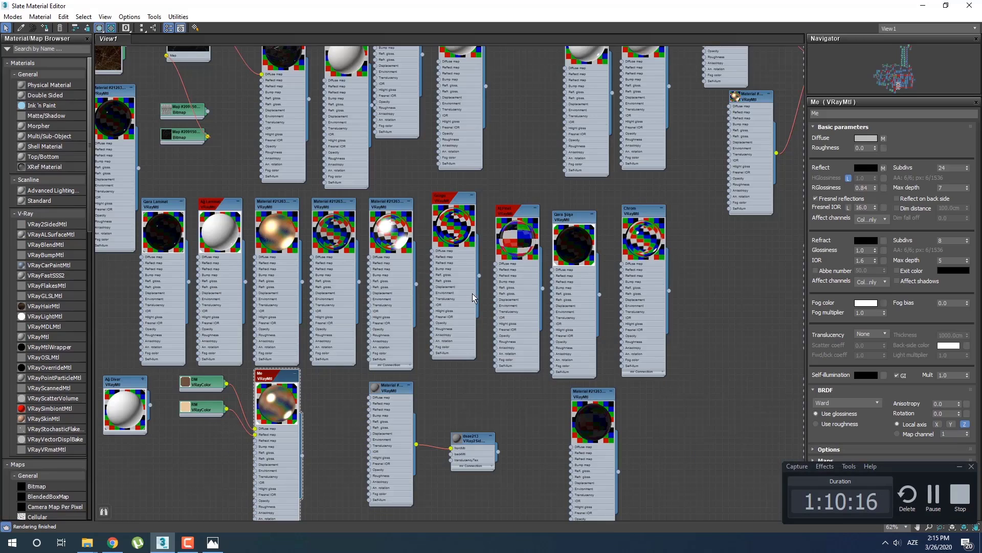
double_click(587, 396)
double_click(568, 221)
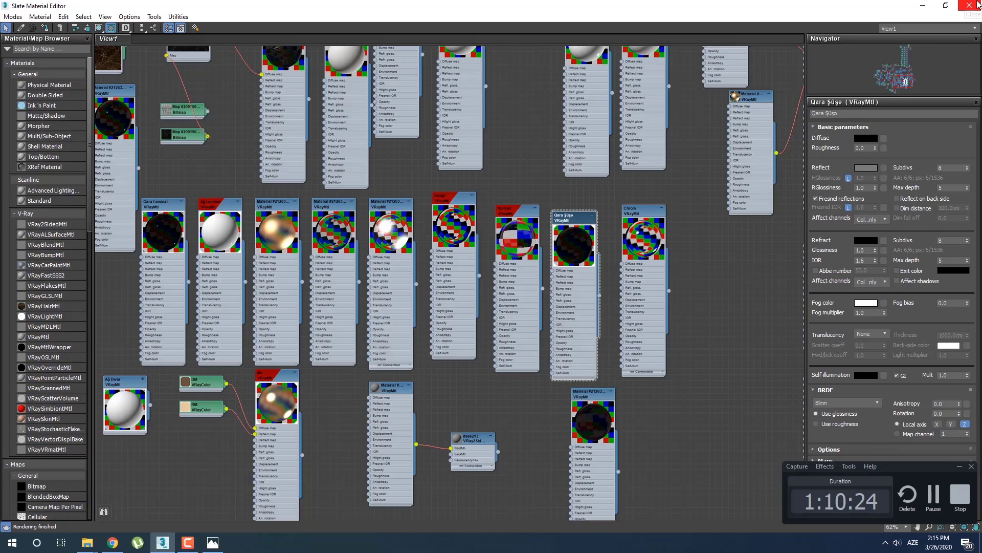
click(978, 4)
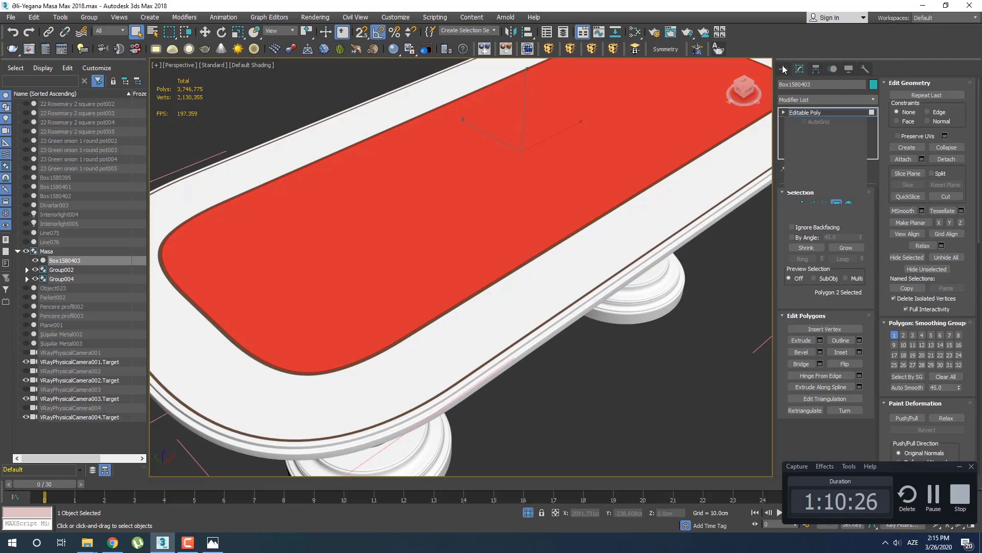
scroll(642, 198, down, 5)
alt+middle_drag(641, 198, 514, 267)
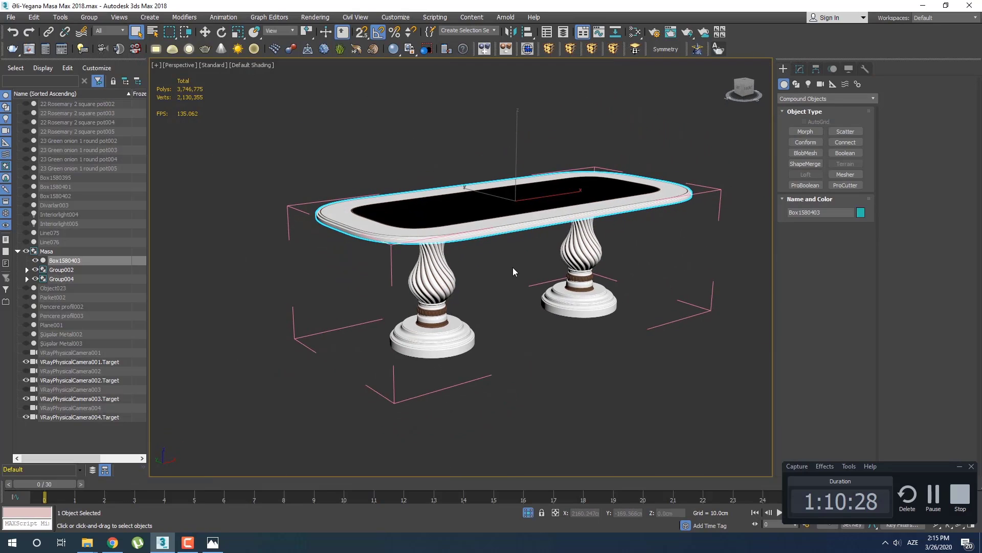
Step: Frame the table in the front view and apply an FFD 2x2x2 modifier to the tabletop
right_click(514, 267)
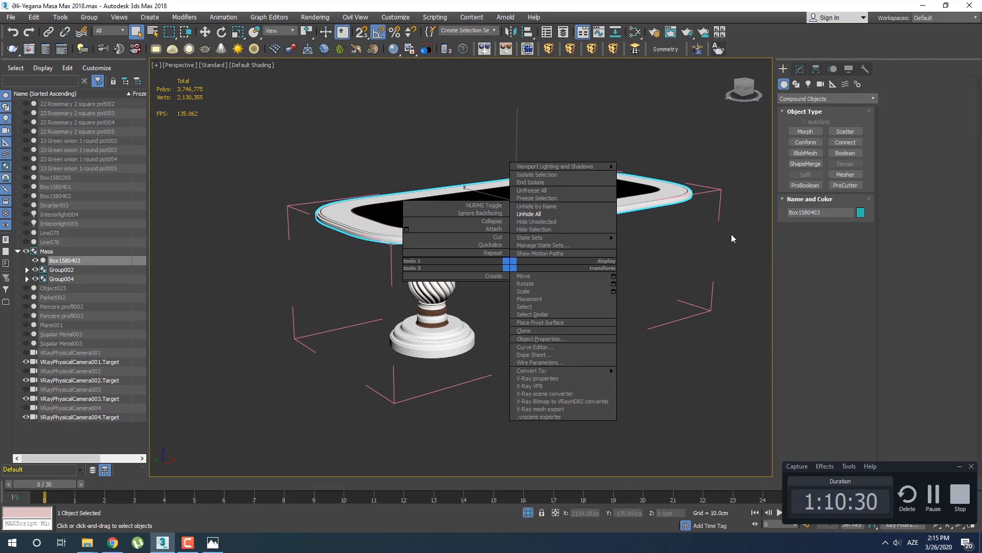
click(673, 278)
alt+middle_drag(672, 278, 492, 283)
key(f)
key(z)
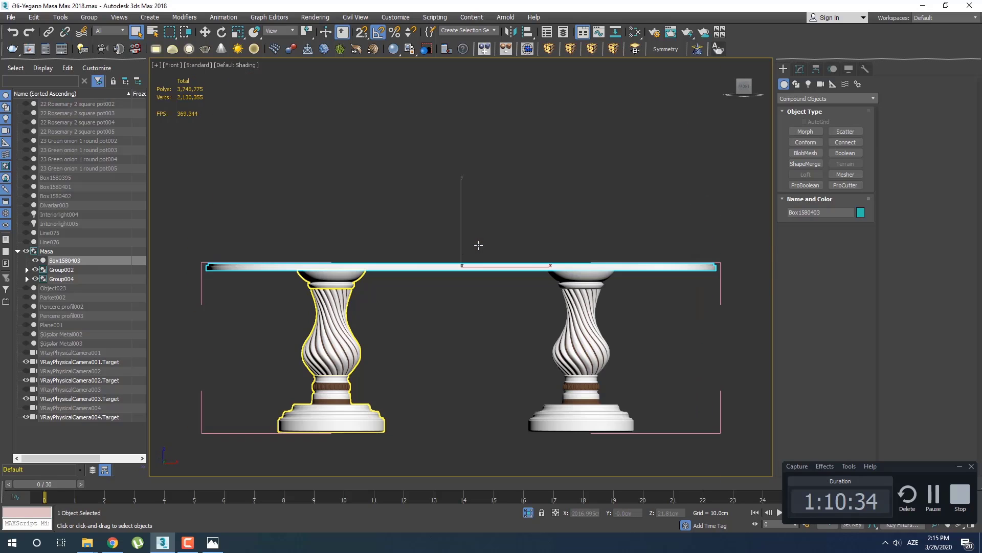
click(438, 266)
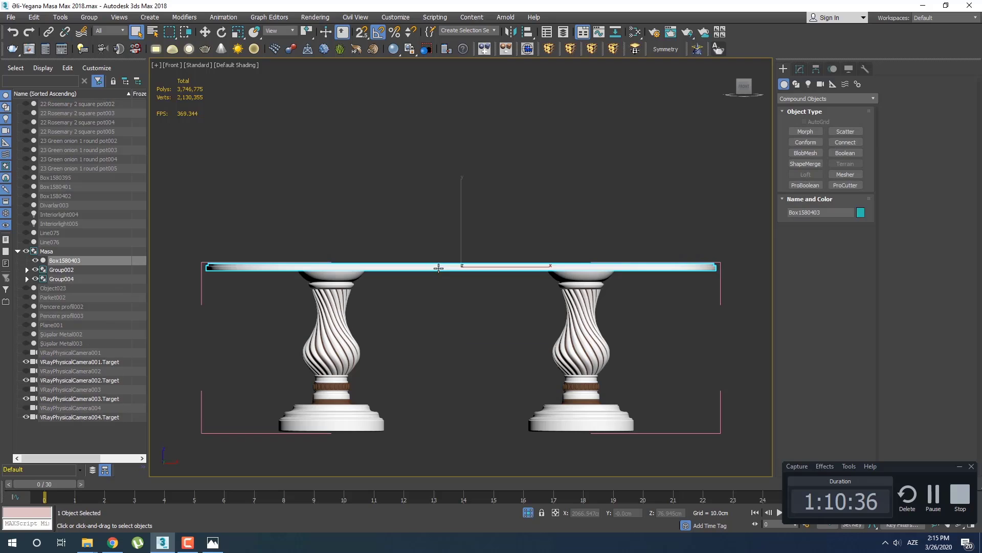
click(548, 49)
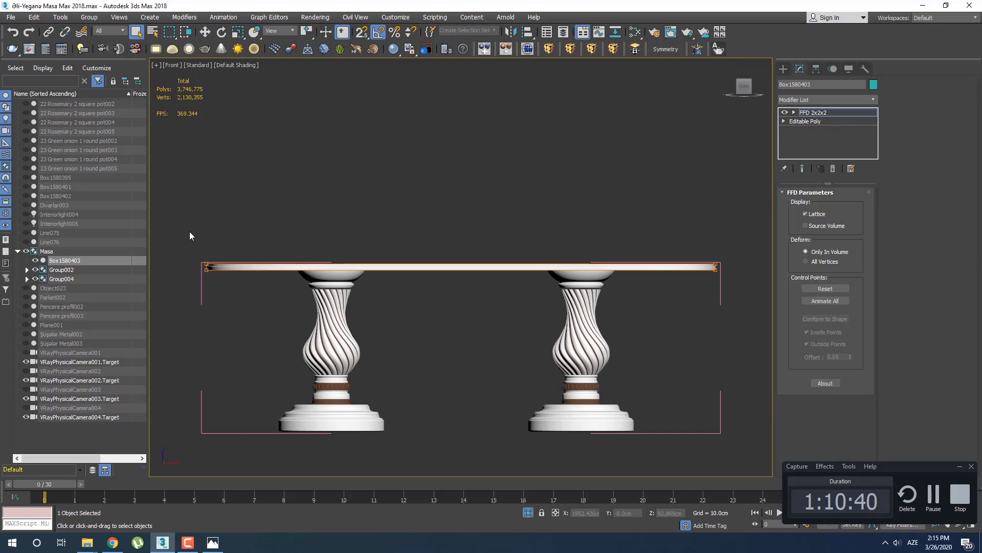
Step: Raise the upper lattice points of the FFD to thicken the tabletop slightly, and close the Masa group
scroll(619, 282, up, 3)
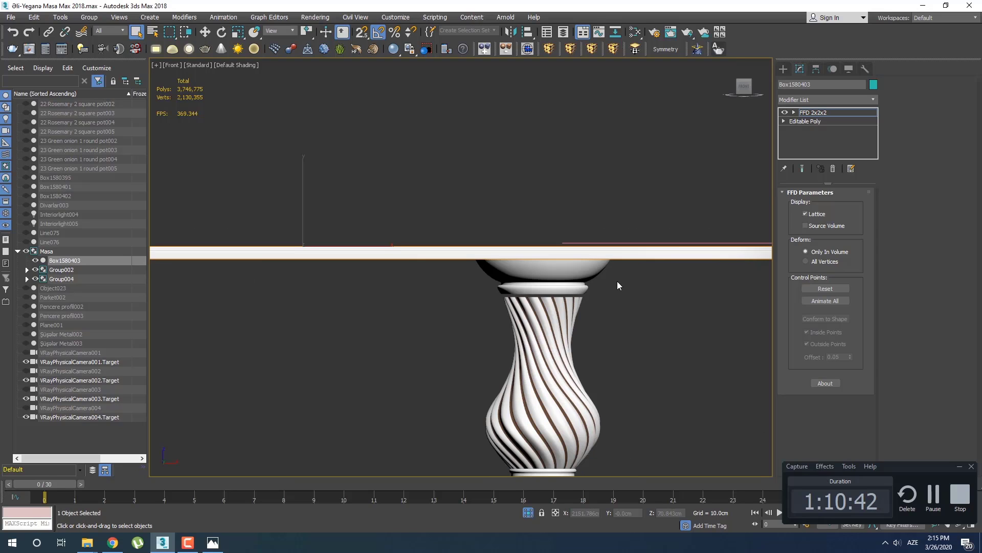
key(w)
drag(300, 205, 305, 195)
click(784, 69)
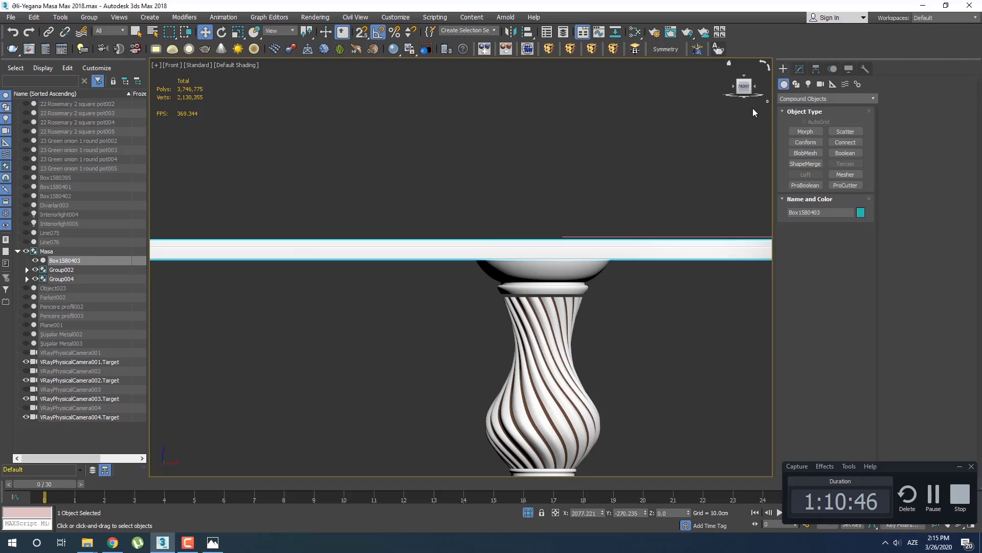
key(q)
scroll(477, 277, down, 5)
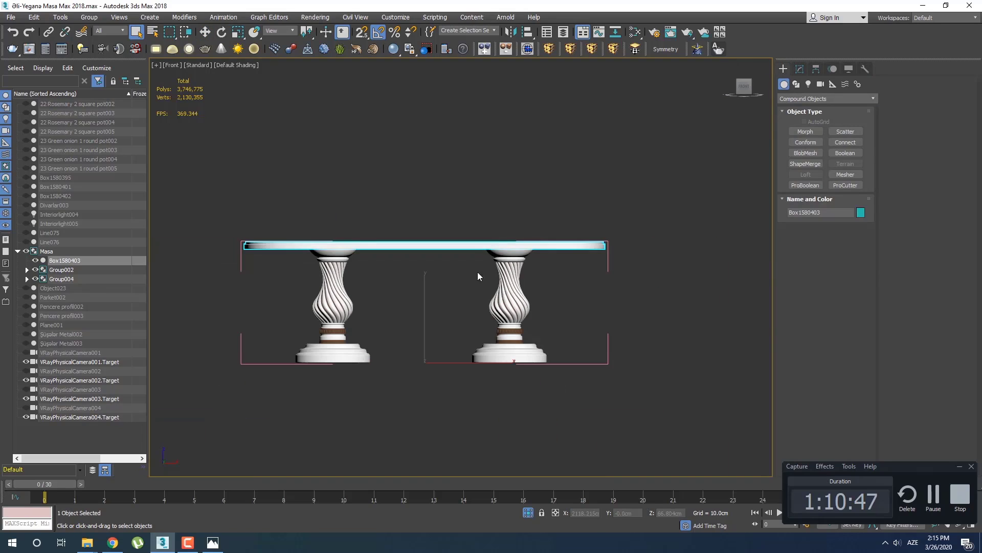
click(84, 24)
click(107, 77)
Step: Unhide all scene objects and render the table through VRayPhysicalCamera001
key(c)
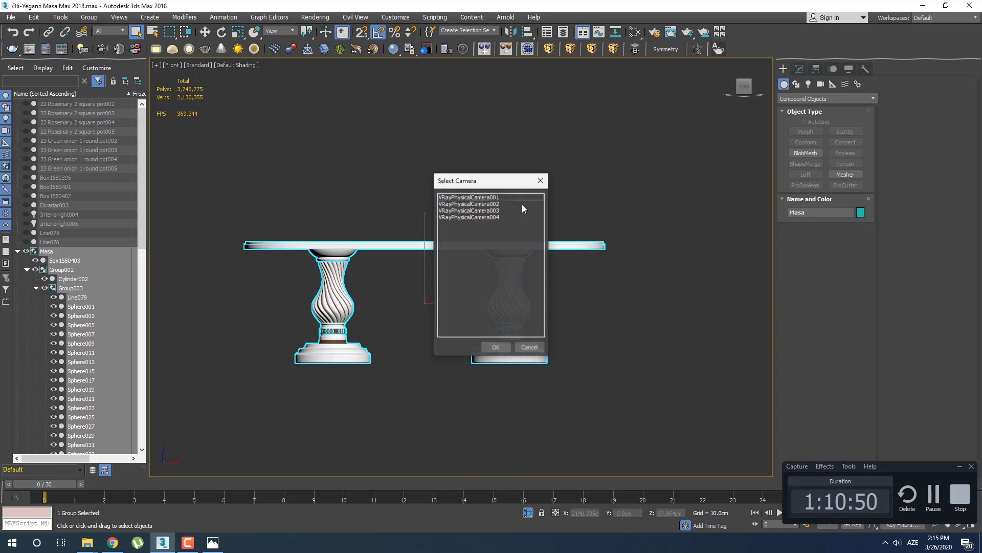
double_click(518, 198)
right_click(500, 226)
click(525, 175)
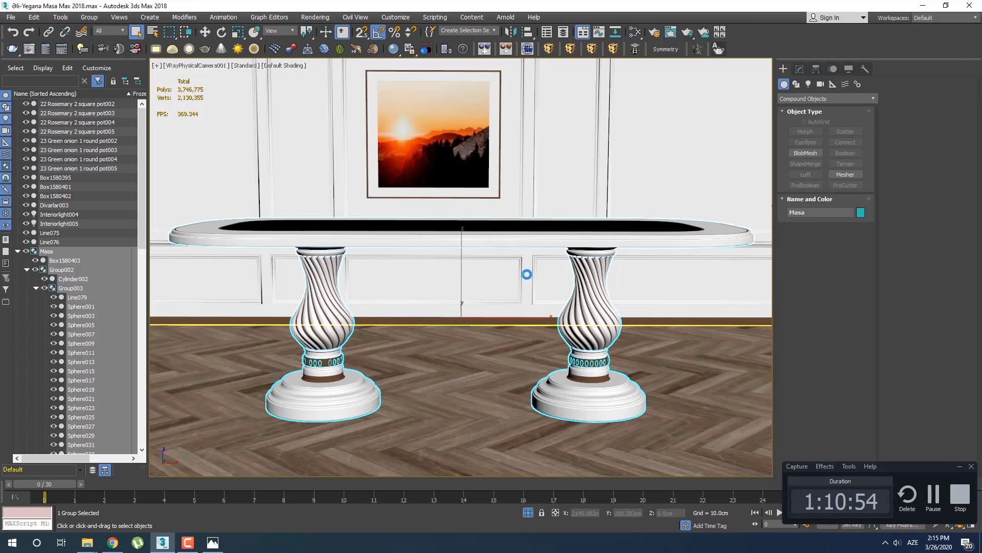
click(716, 50)
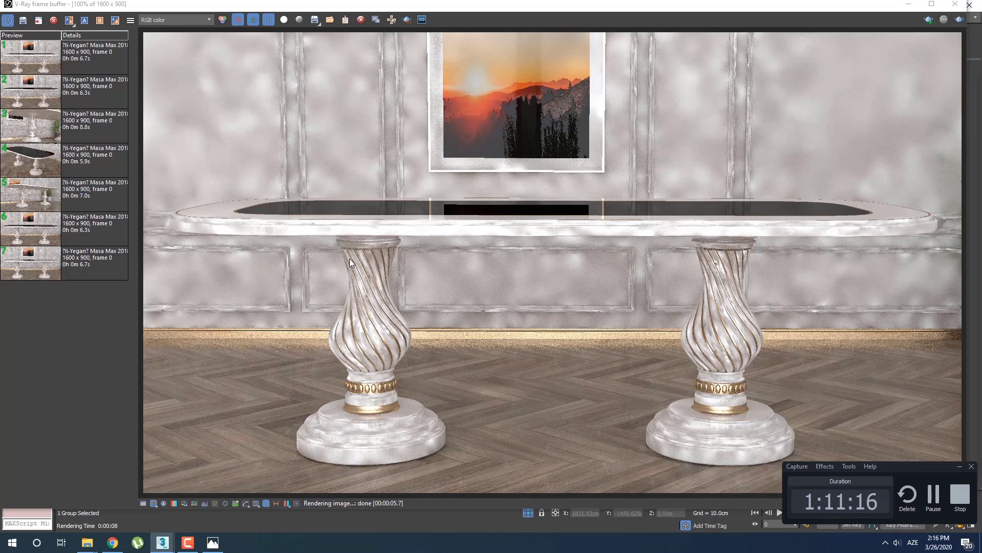
click(967, 4)
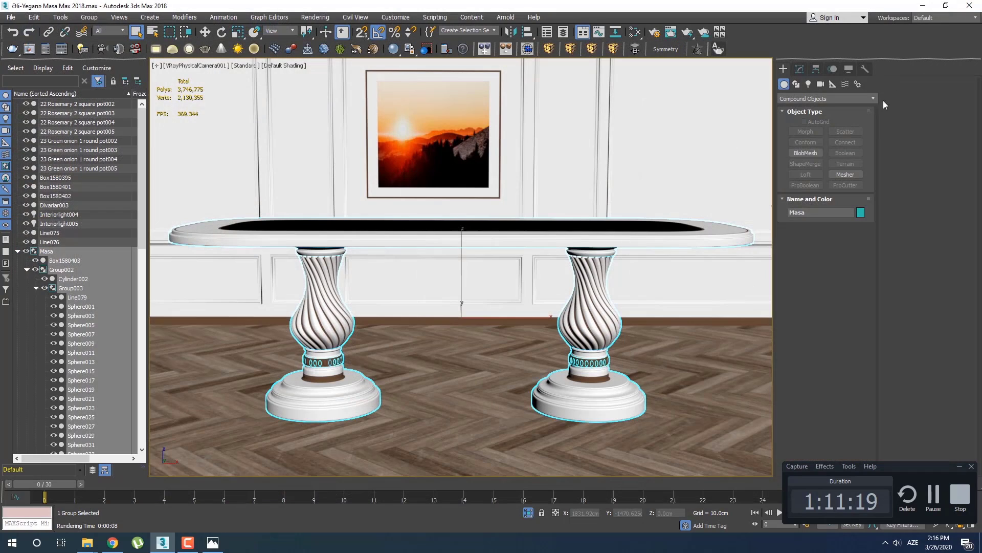
Step: Examine the leg up close in perspective, especially the joint between the twisted shaft and the cap under the tabletop
click(588, 269)
key(p)
scroll(583, 272, up, 4)
alt+middle_drag(616, 251, 602, 249)
scroll(601, 249, down, 5)
scroll(431, 257, up, 6)
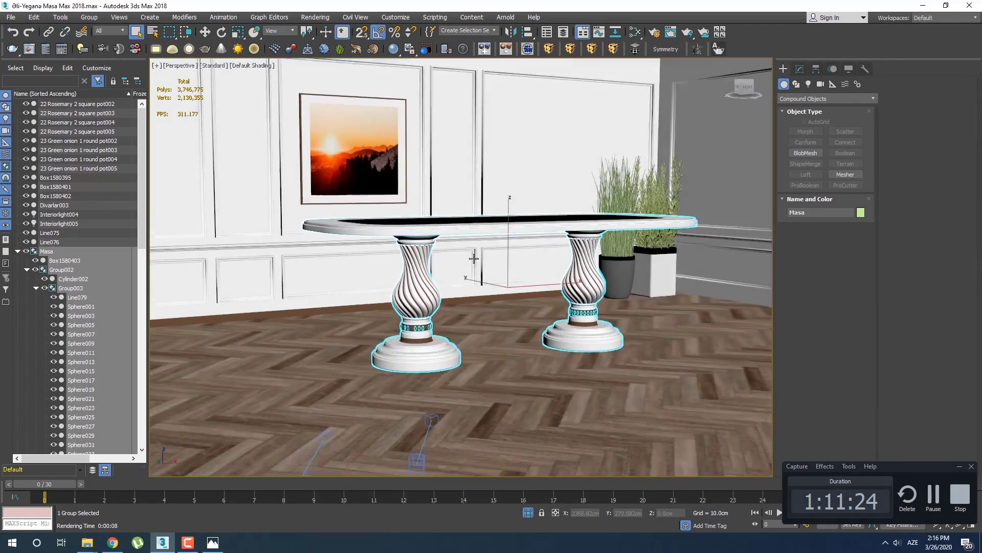
scroll(410, 245, up, 4)
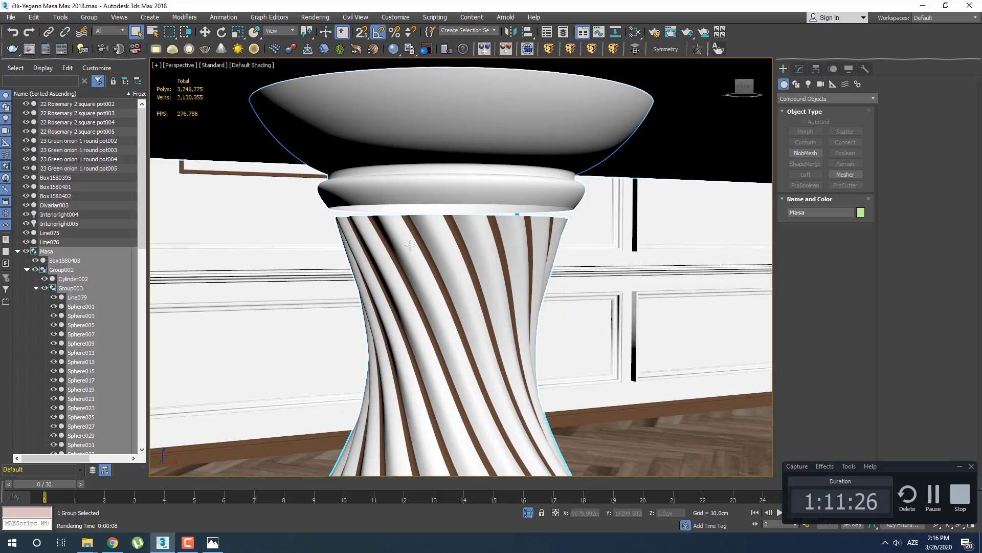
middle_drag(410, 246, 388, 200)
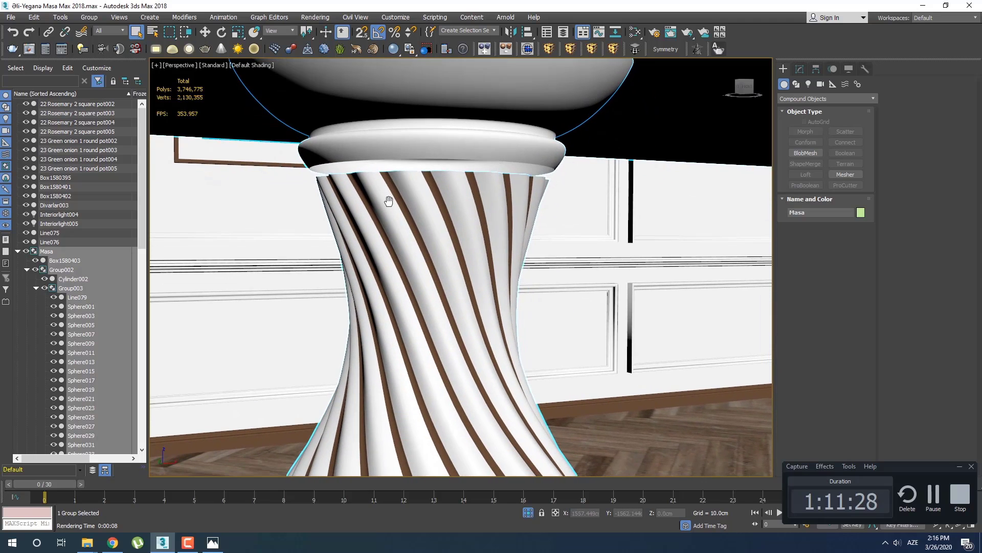
scroll(389, 201, down, 5)
scroll(392, 143, down, 2)
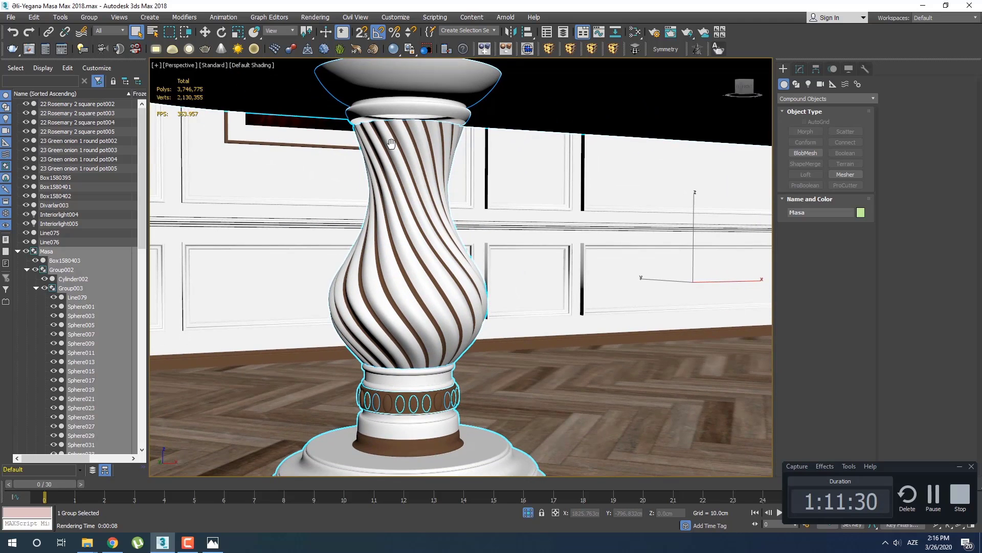
scroll(392, 143, down, 3)
middle_drag(391, 143, 329, 197)
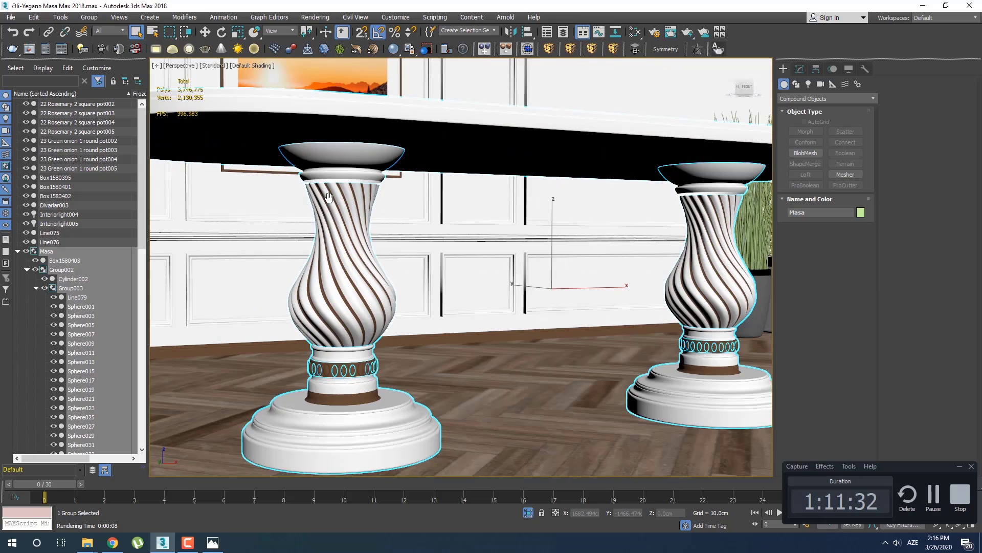
Step: Isolate the table in the front view and open the Masa group
key(f)
scroll(364, 225, up, 5)
scroll(368, 216, down, 4)
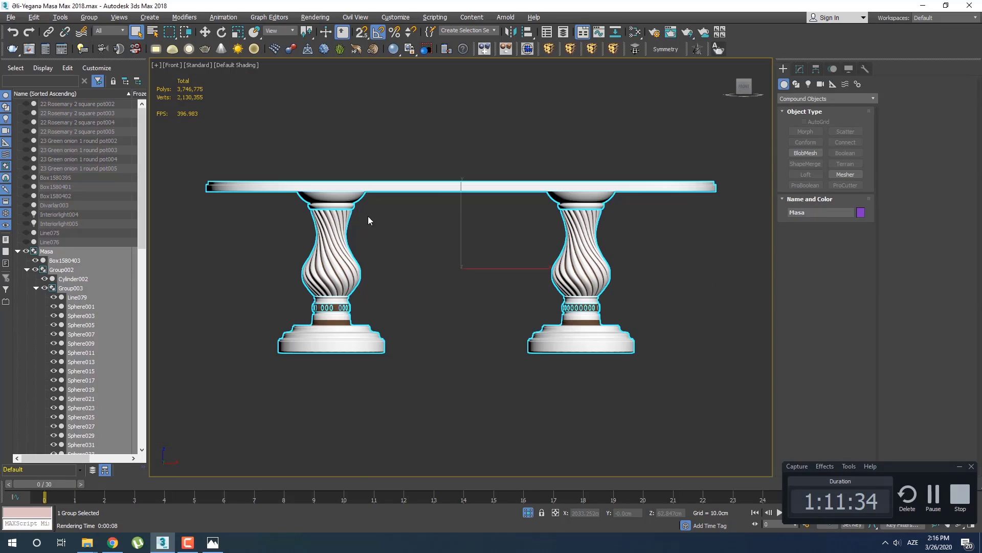
scroll(379, 240, up, 2)
scroll(385, 253, up, 5)
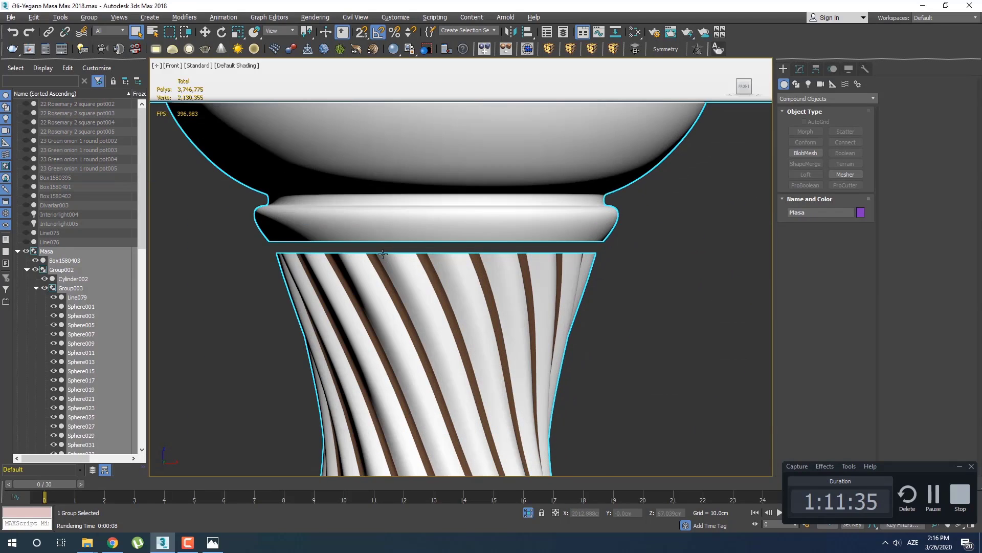
click(94, 17)
click(104, 54)
Step: Open the left leg's group, Group002, and delete the right leg
scroll(372, 288, down, 4)
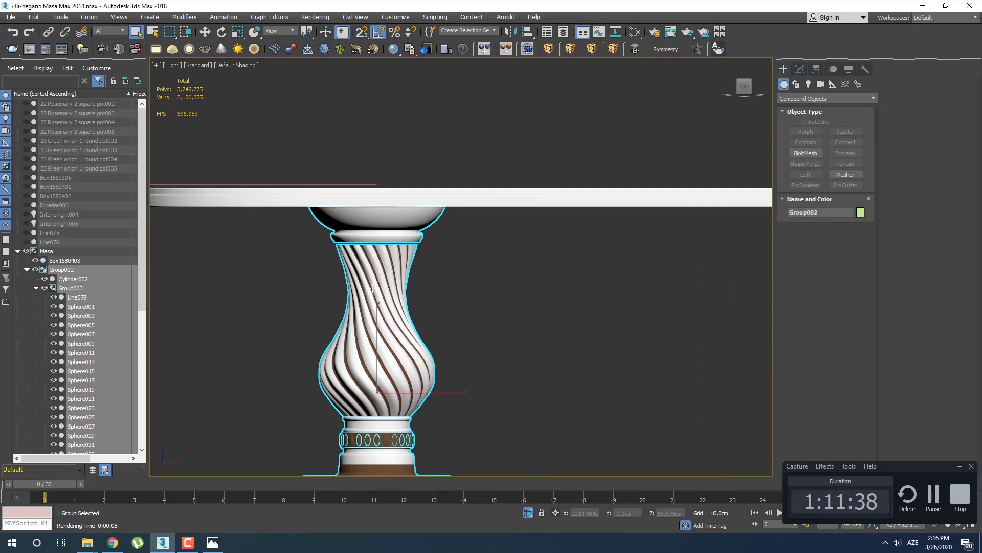
middle_drag(373, 288, 397, 174)
scroll(371, 321, up, 5)
middle_drag(432, 258, 382, 284)
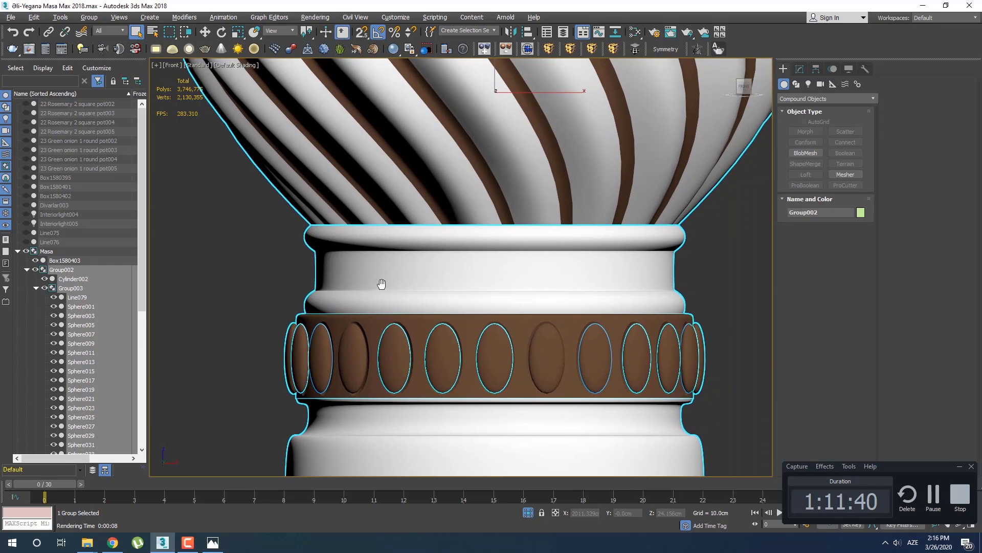
scroll(320, 235, down, 5)
scroll(388, 320, up, 5)
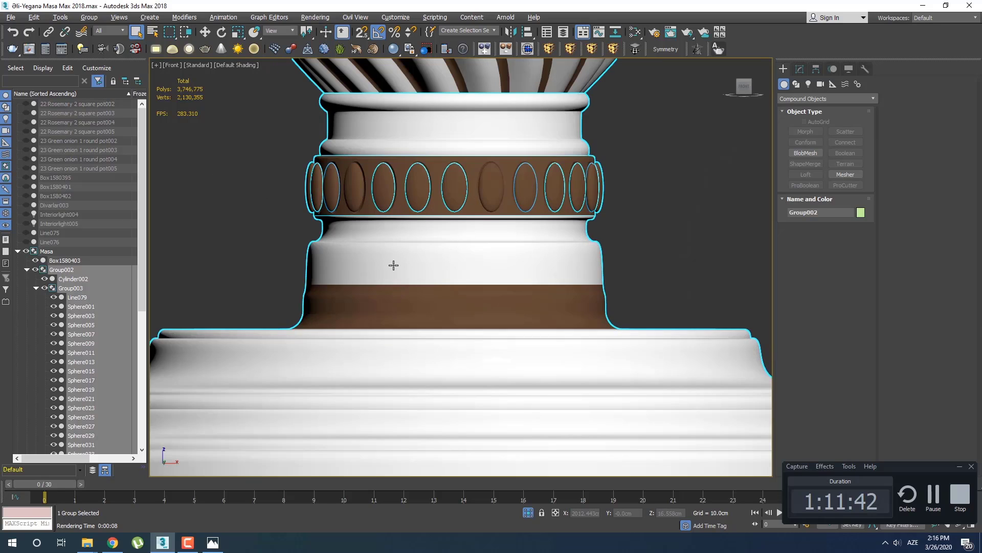
scroll(394, 265, down, 5)
click(96, 17)
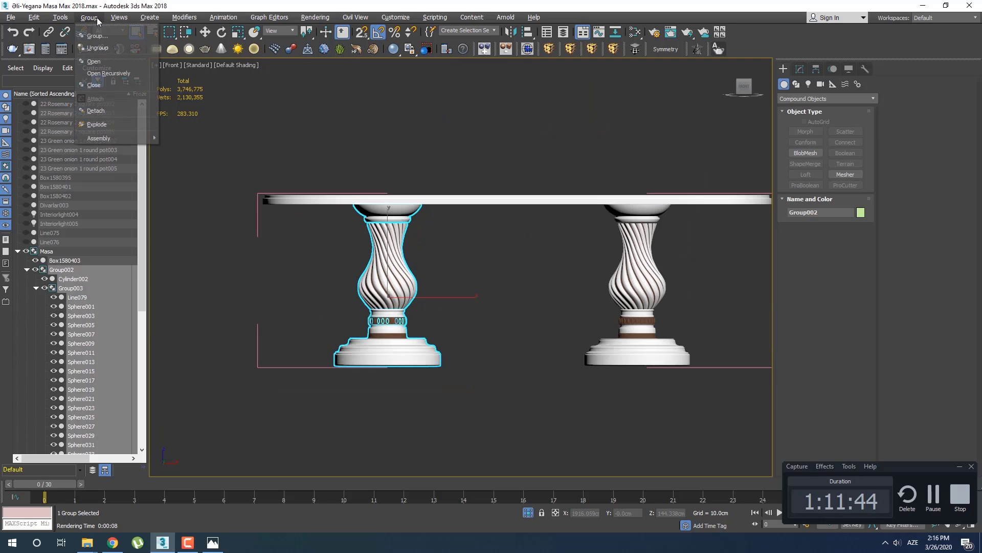
click(106, 58)
click(646, 280)
key(Delete)
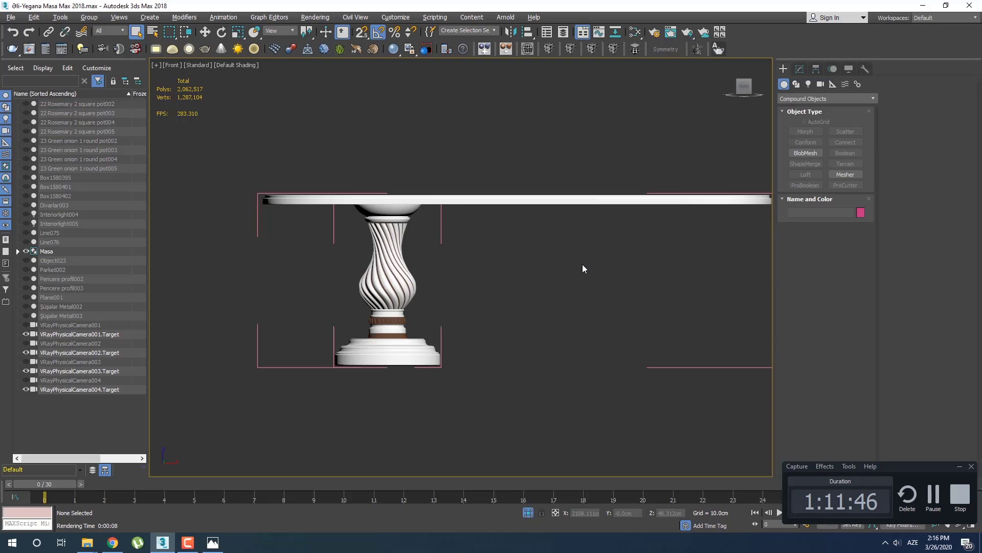
Step: Select the cap above the twisted shaft and access its base Editable Poly at polygon level
scroll(369, 209, up, 6)
click(416, 191)
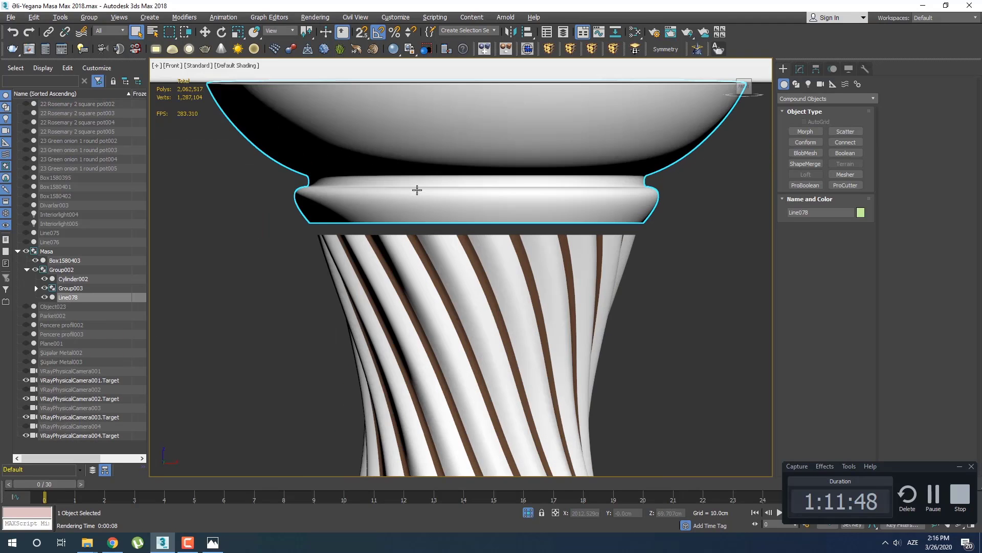
key(1)
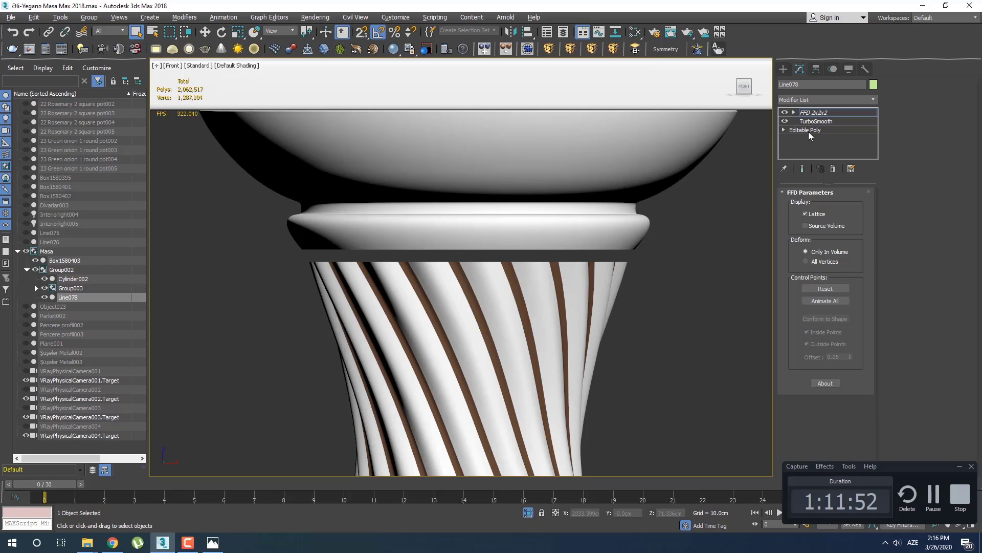
click(809, 129)
middle_drag(648, 322, 585, 198)
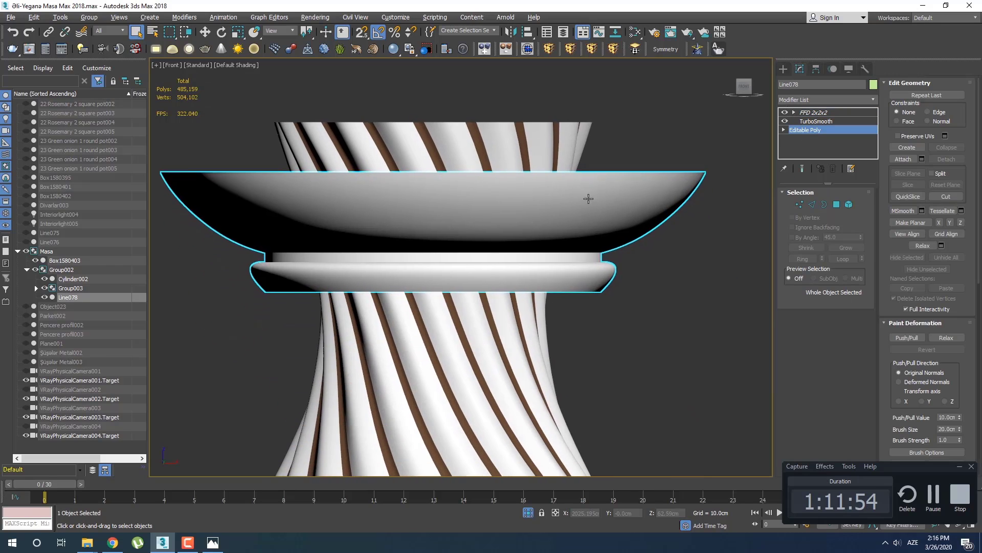
key(4)
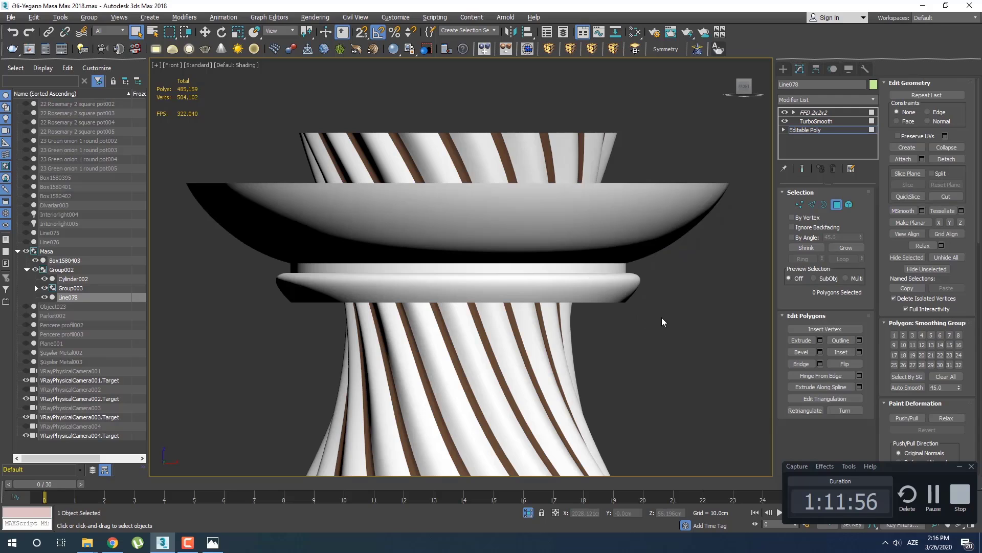
Step: Select the polygons of the cap's lower rim and clone them downward as a separate object
drag(257, 272, 256, 273)
middle_drag(333, 338, 330, 267)
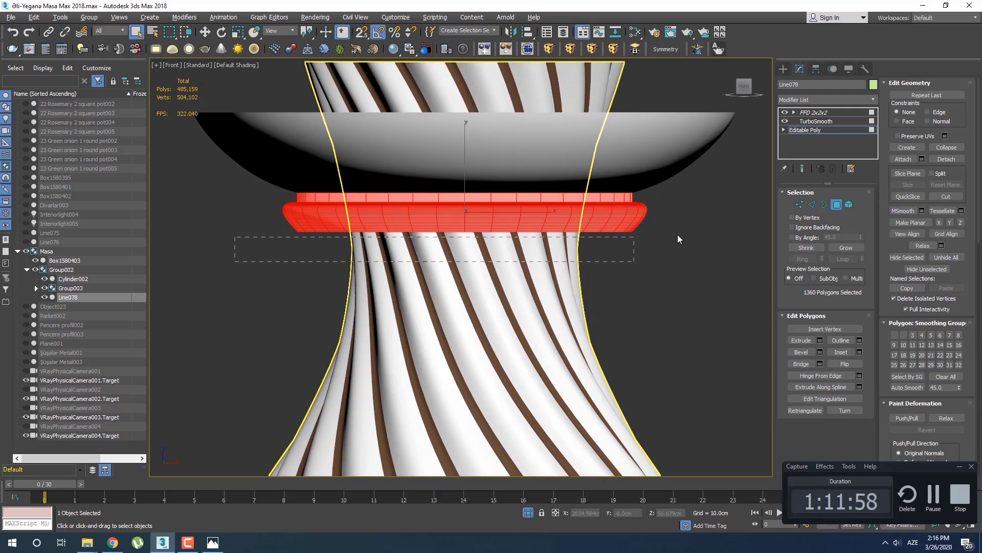
alt+drag(340, 185, 253, 199)
key(w)
shift+drag(460, 149, 460, 210)
click(490, 271)
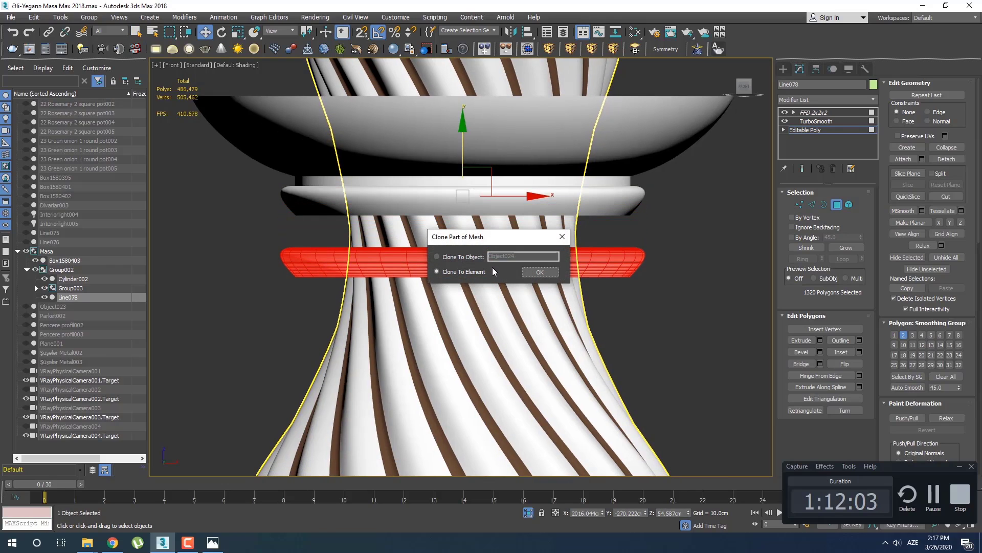
click(467, 259)
click(528, 270)
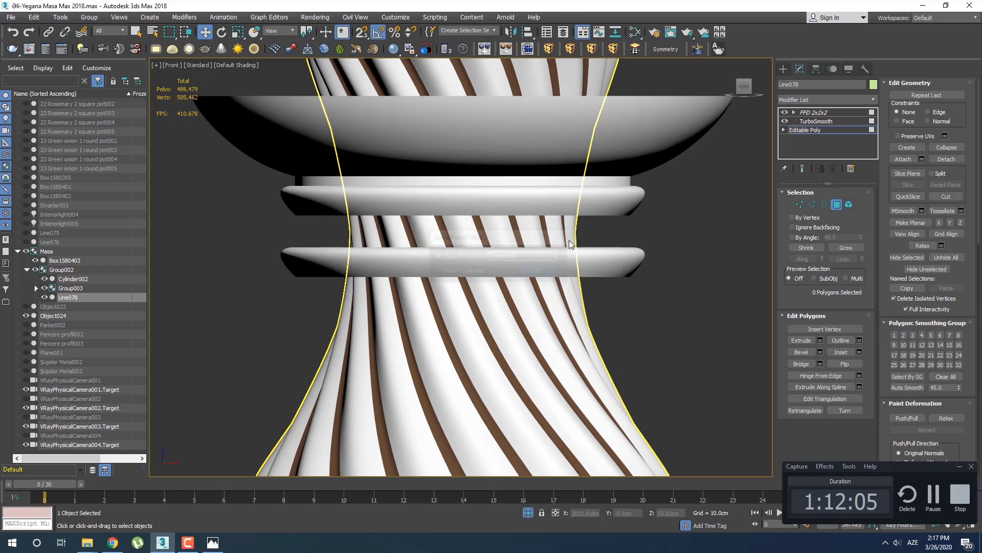
Step: Select the cloned rim ring and center its pivot to the object
click(786, 70)
scroll(573, 263, down, 3)
middle_drag(573, 264, 532, 318)
click(533, 318)
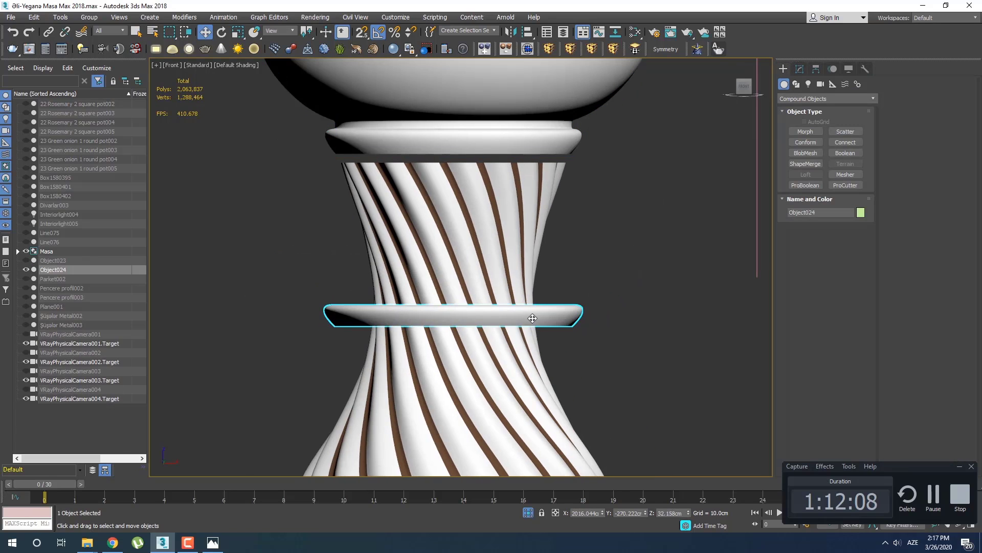
click(817, 69)
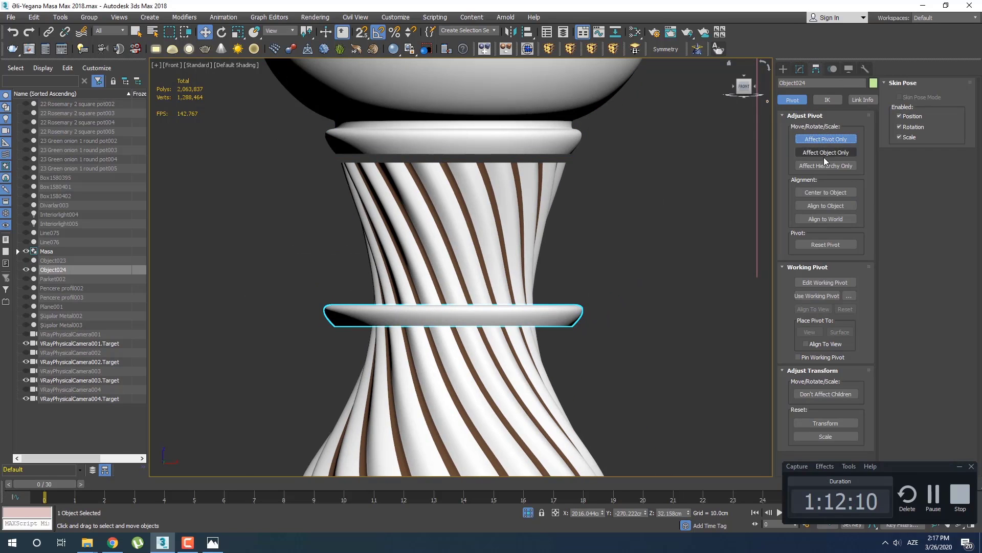
click(827, 192)
click(825, 138)
click(783, 69)
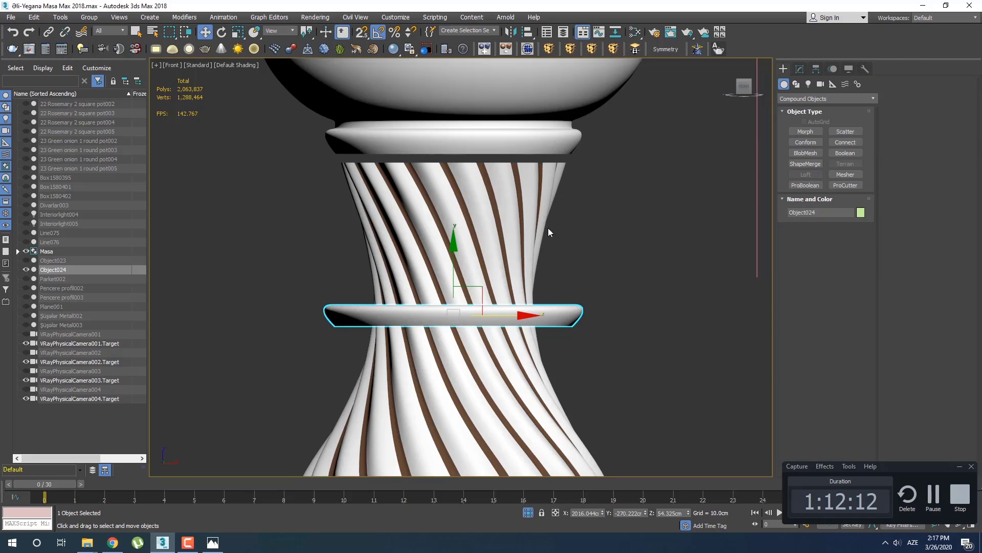
Step: Move the cloned ring up along the shaft so it sits directly under the cap's lower rim
drag(463, 269, 463, 123)
scroll(466, 219, up, 3)
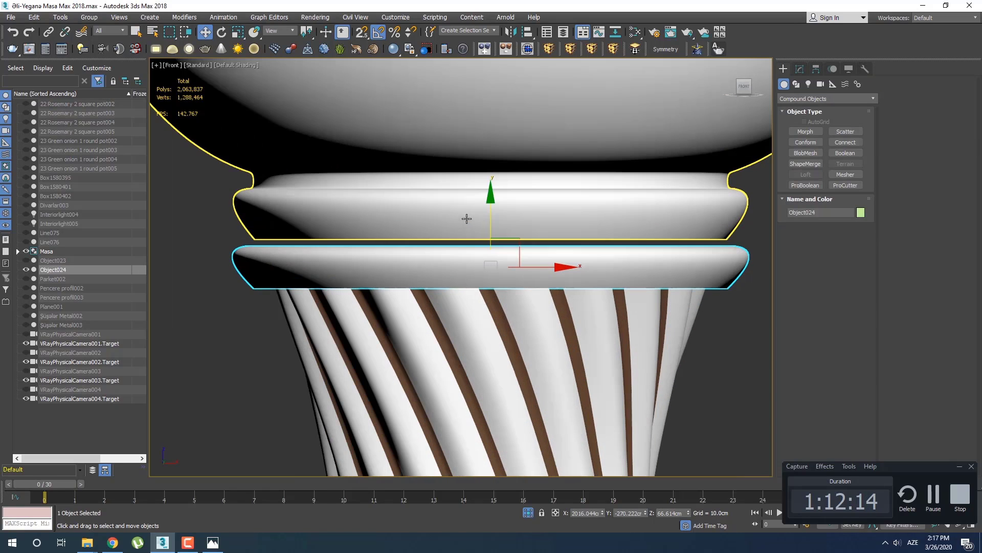
drag(485, 221, 507, 203)
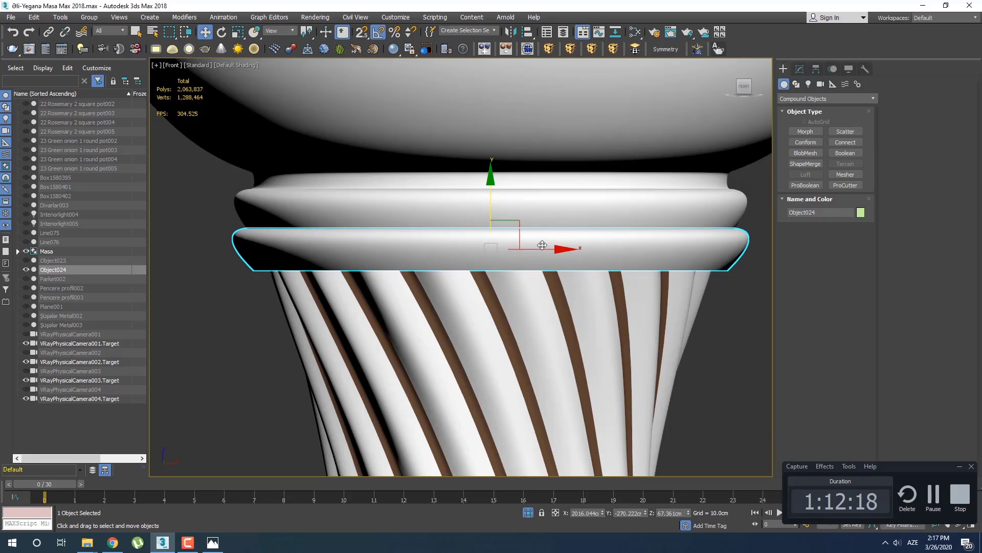
Step: Give the cloned ring thickness with a Shell modifier
scroll(526, 281, down, 2)
key(p)
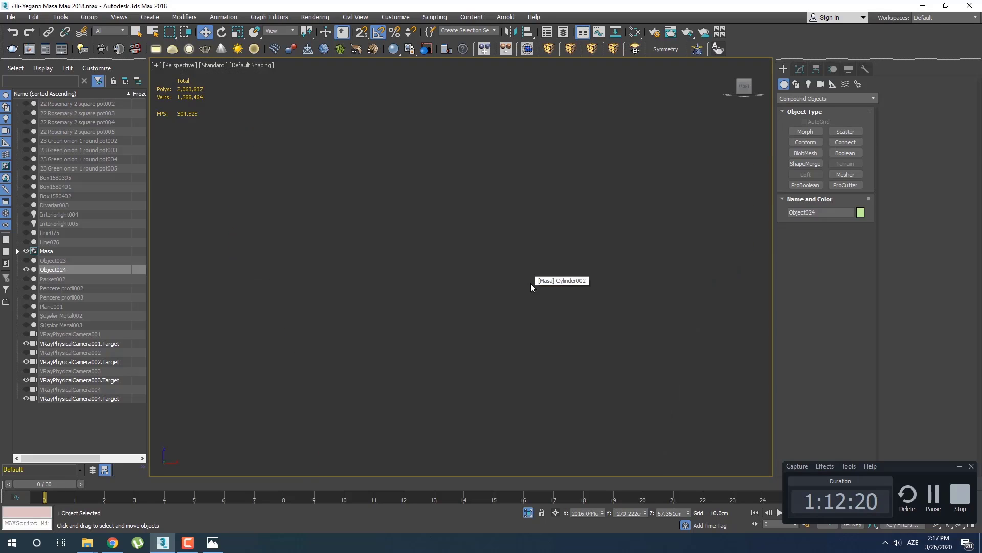
alt+middle_drag(485, 283, 472, 229)
scroll(474, 233, up, 2)
alt+middle_drag(477, 269, 466, 292)
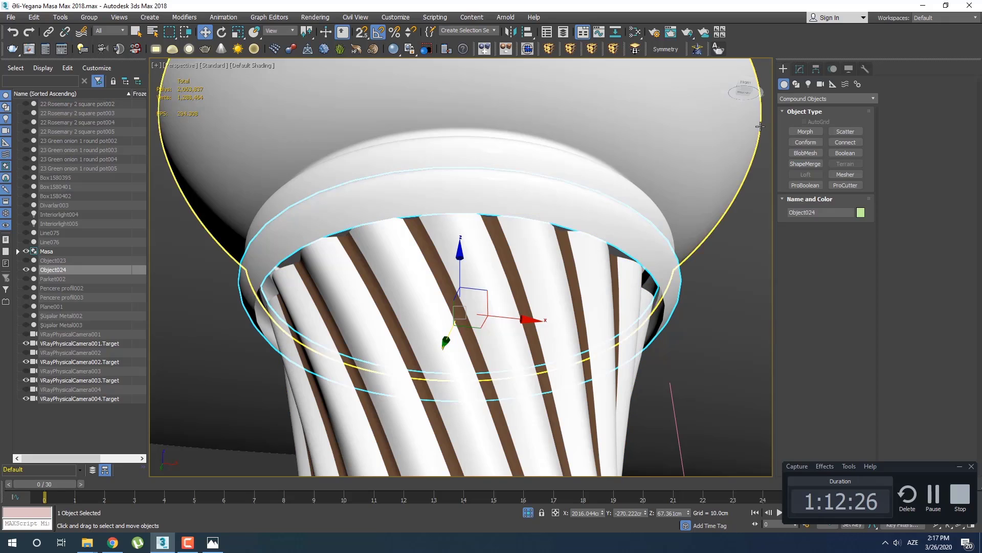
click(799, 68)
click(809, 99)
text(skin)
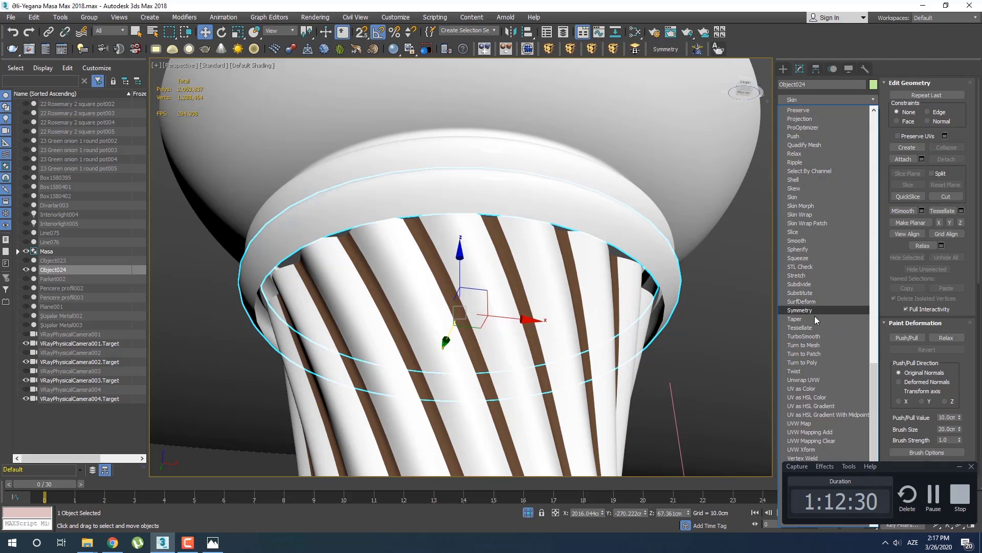
text(ss)
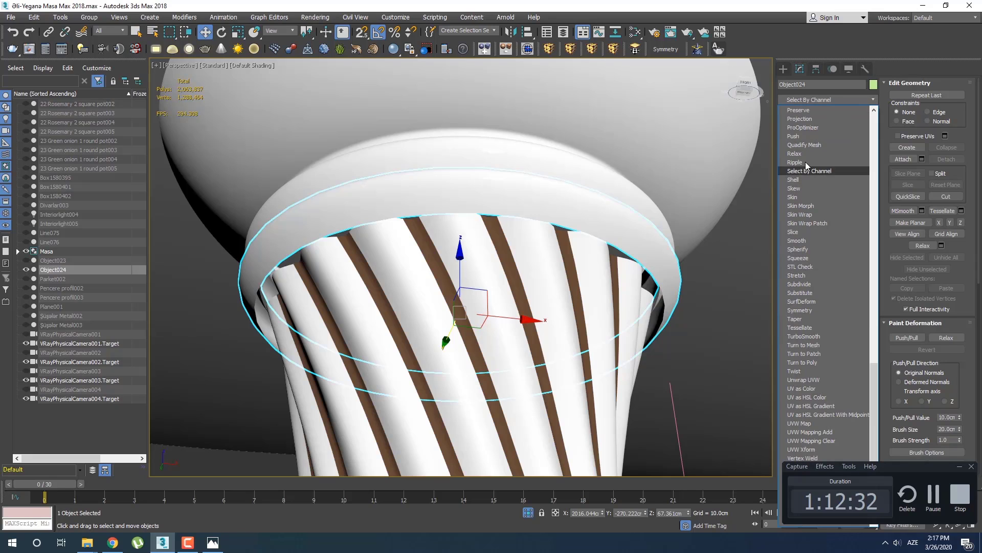
click(805, 180)
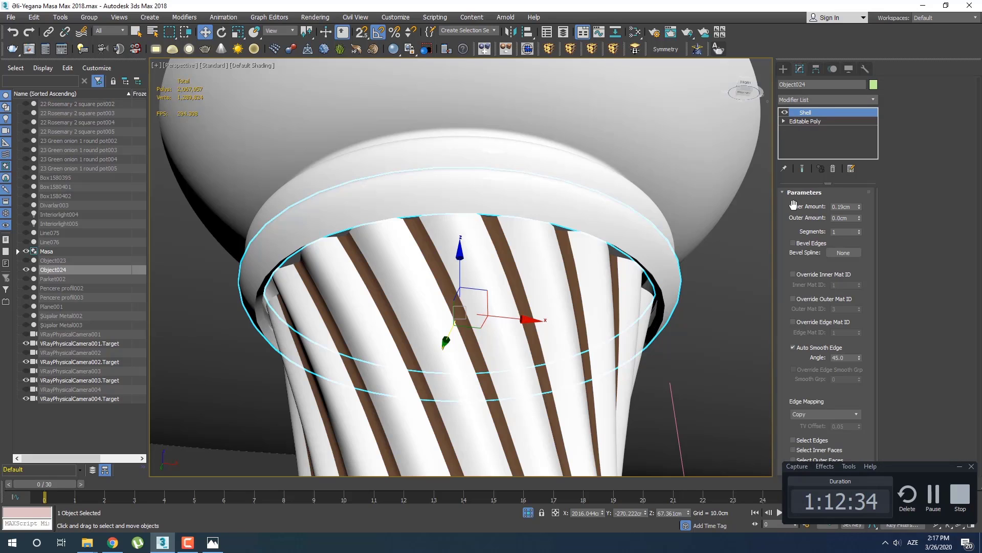
Step: Smooth the shelled ring with a TurboSmooth modifier
click(817, 102)
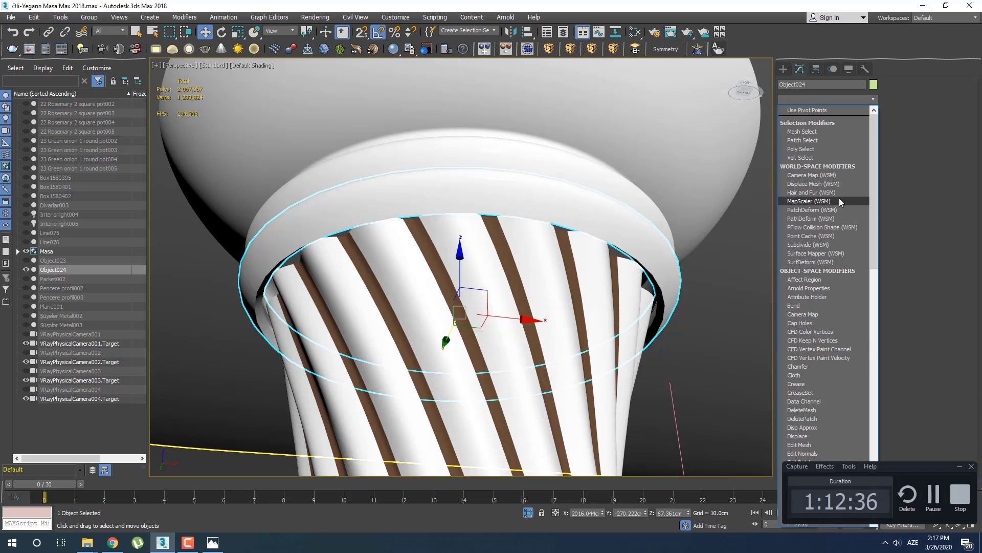
key(t)
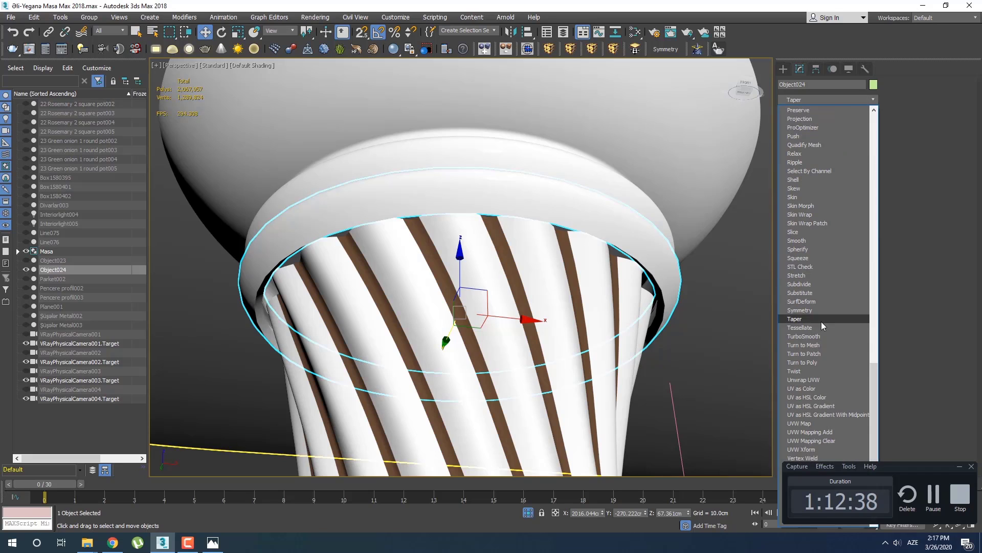
click(821, 337)
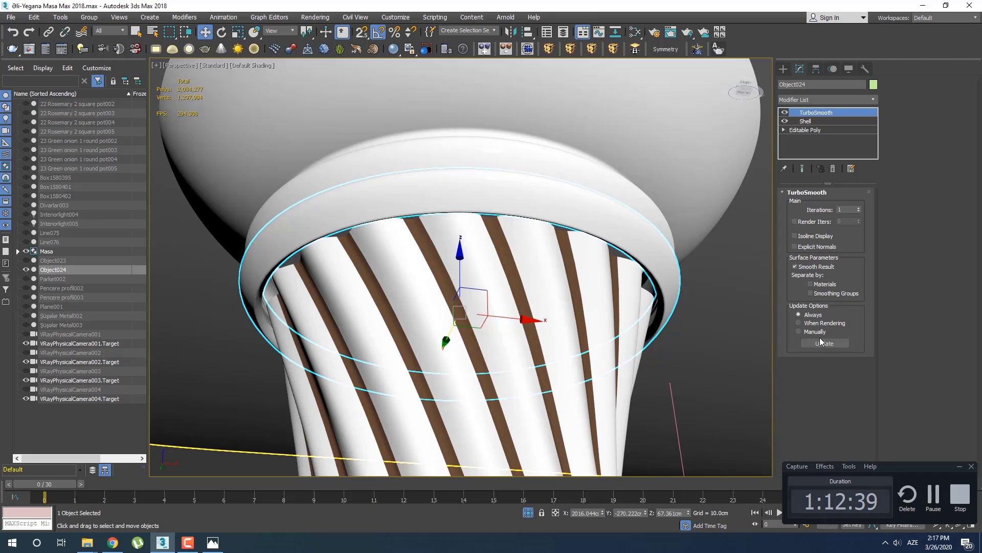
click(783, 69)
mouse_move(529, 285)
alt+middle_down()
mouse_move(514, 259)
mouse_move(521, 286)
alt+middle_up()
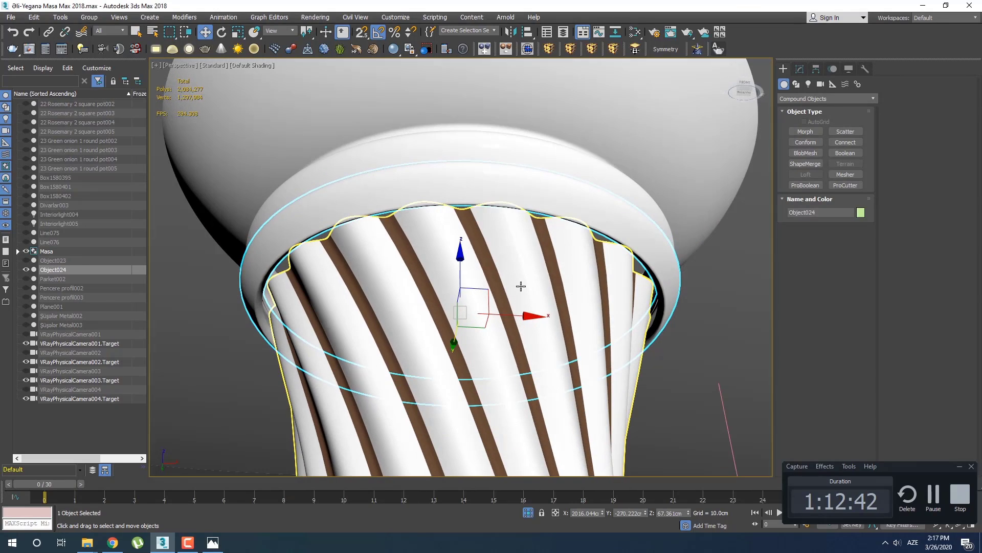
Step: Apply the bronze Mo VRayMtl material to the ring and scale it to about 94% in X and Y
key(m)
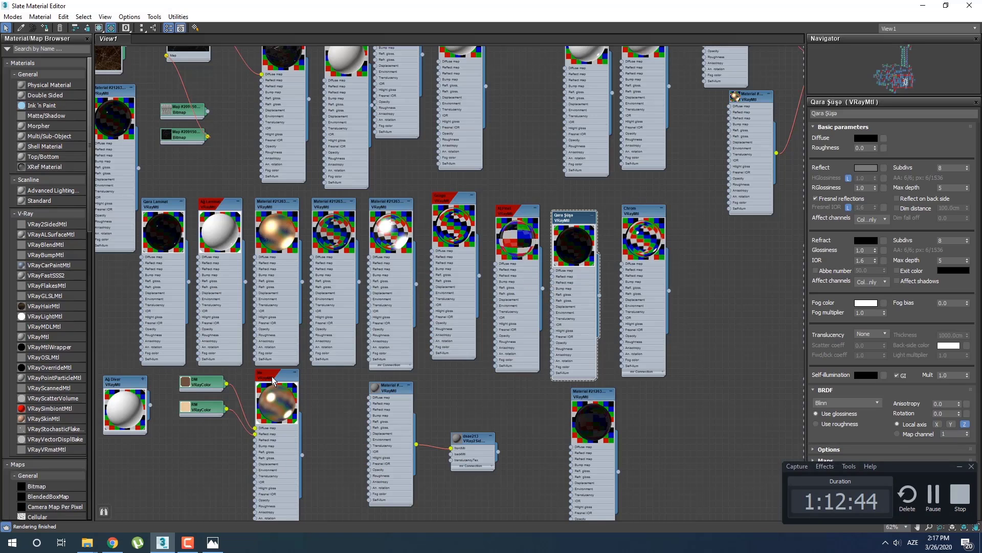
double_click(273, 380)
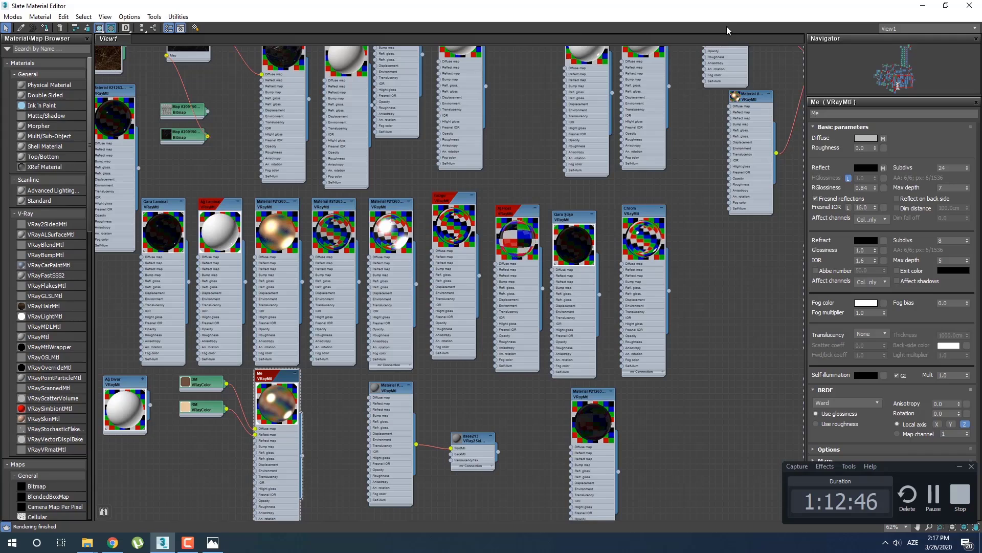
click(971, 5)
scroll(439, 276, up, 3)
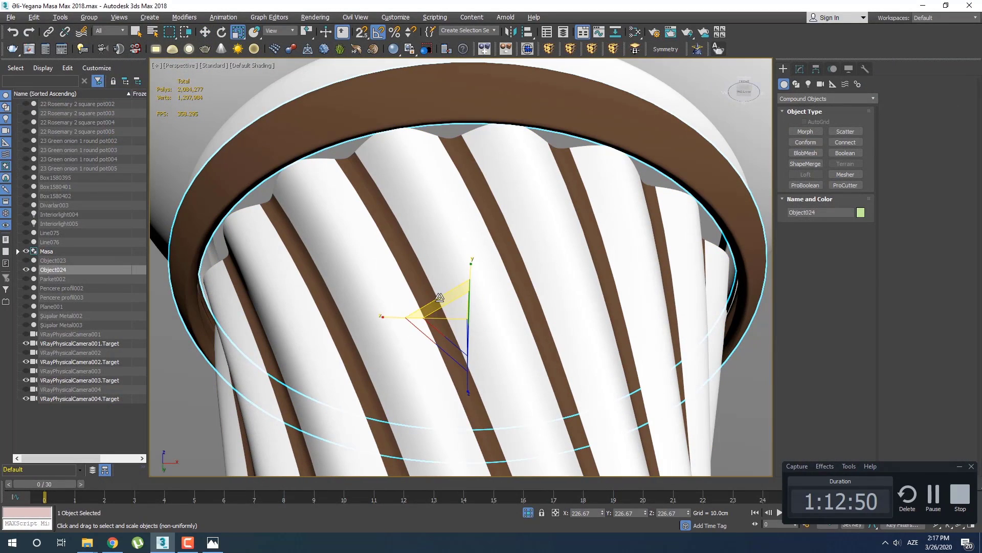
drag(440, 297, 440, 299)
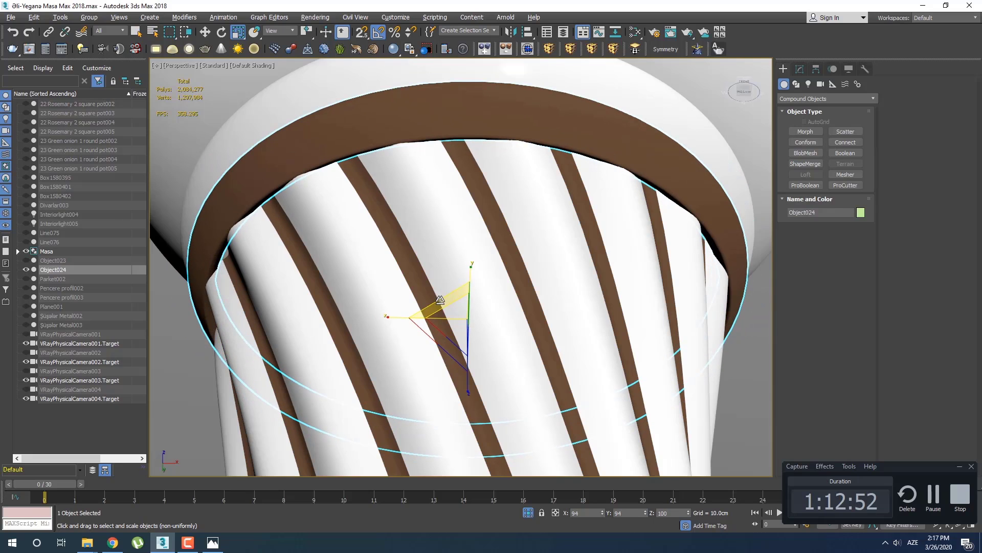
Step: Flatten the bronze ring vertically and shift it slightly downward to fit between the cap and the shaft
key(f)
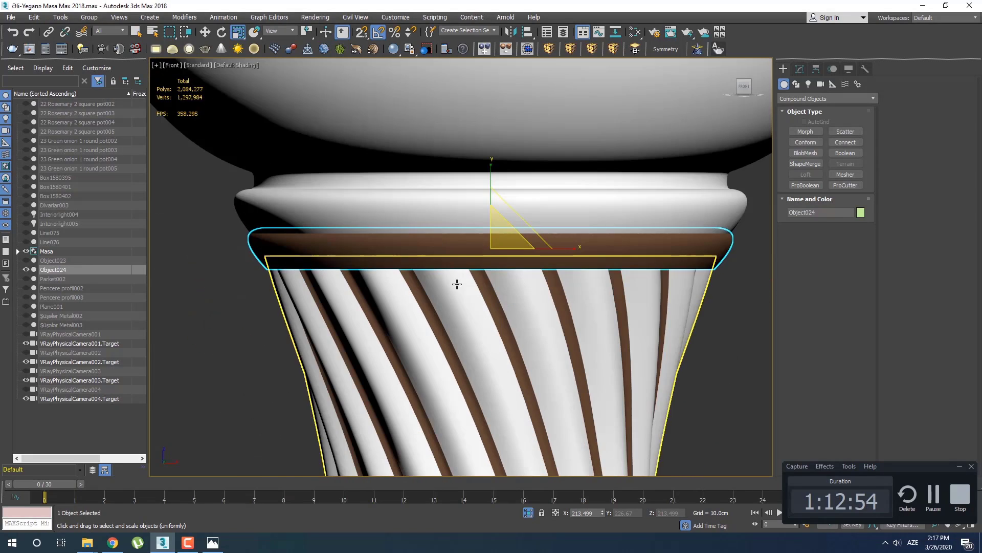
scroll(499, 238, up, 2)
scroll(499, 238, up, 4)
drag(468, 204, 483, 260)
key(w)
middle_drag(484, 260, 452, 228)
Step: Set the ring's Shell inner amount to 0.58 cm to close the gap around the shaft
key(p)
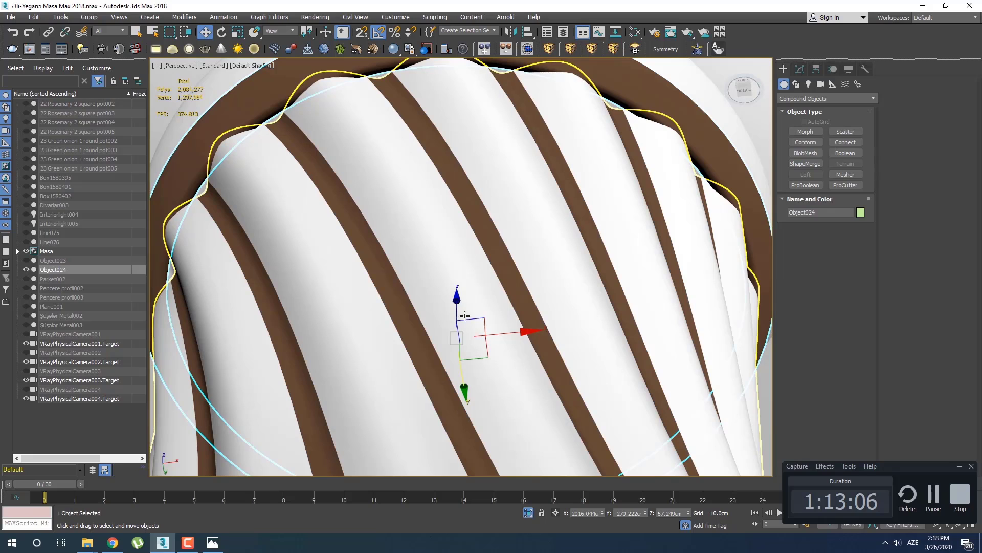
key(r)
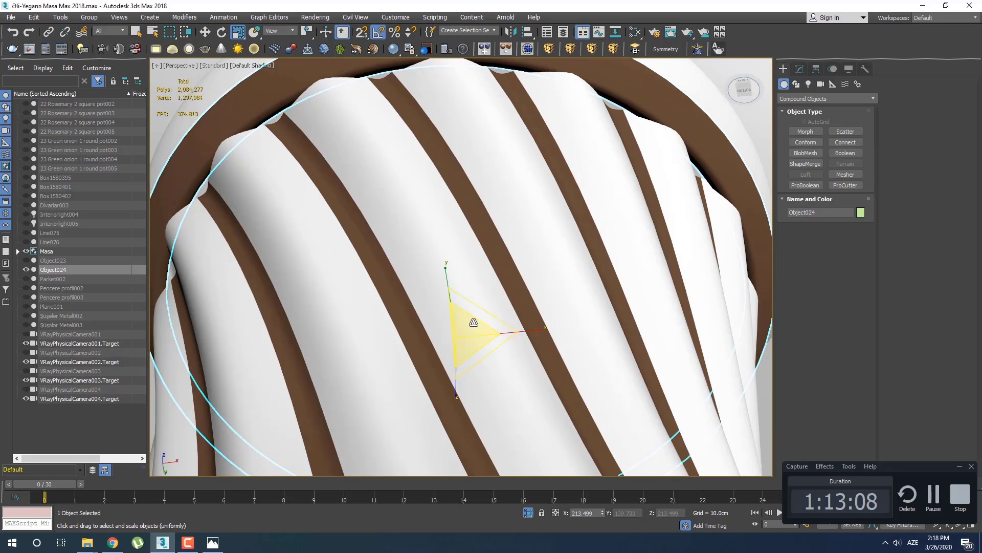
click(799, 72)
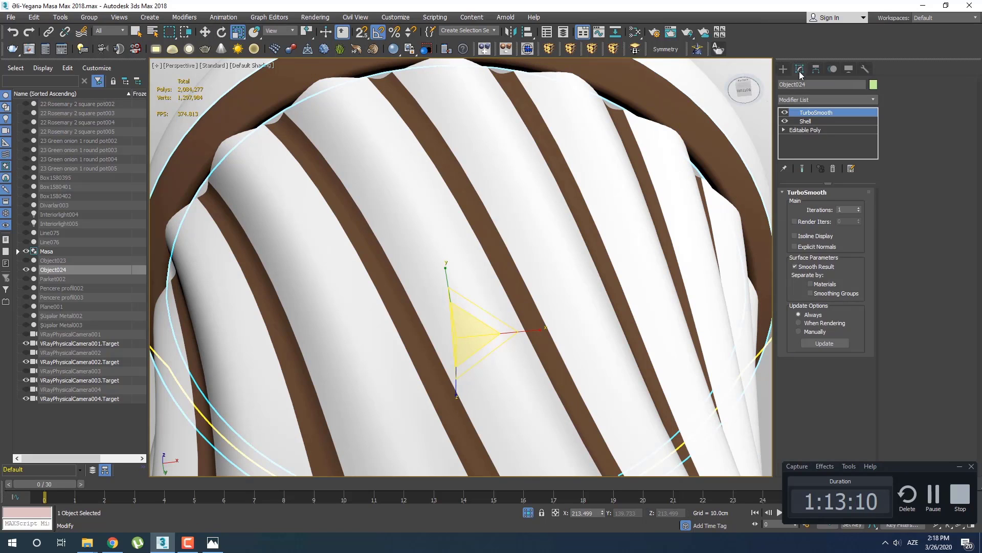
click(817, 121)
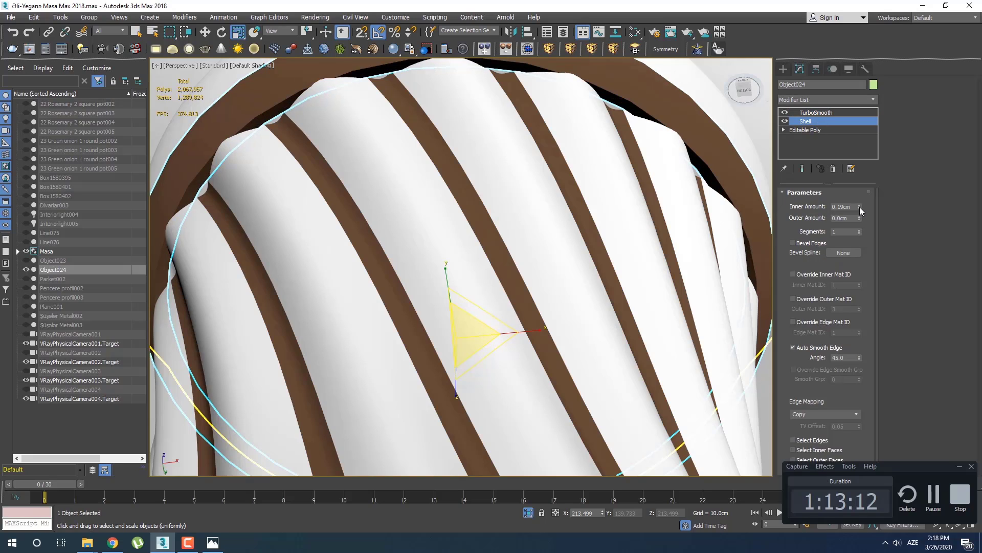
drag(859, 207, 846, 184)
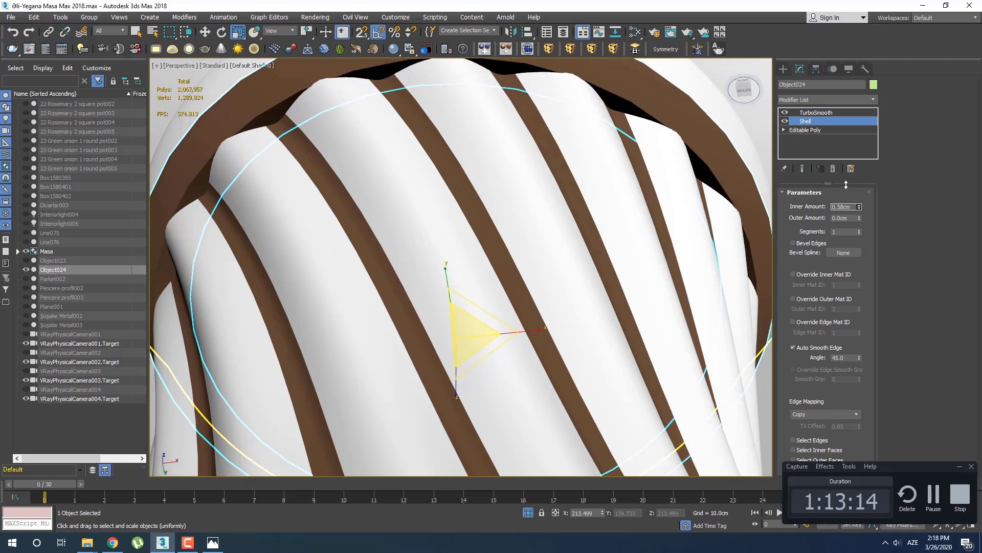
click(783, 69)
Step: Examine the bronze ring between cap and shaft from below and in the front view, keeping the ring selected
scroll(457, 229, down, 3)
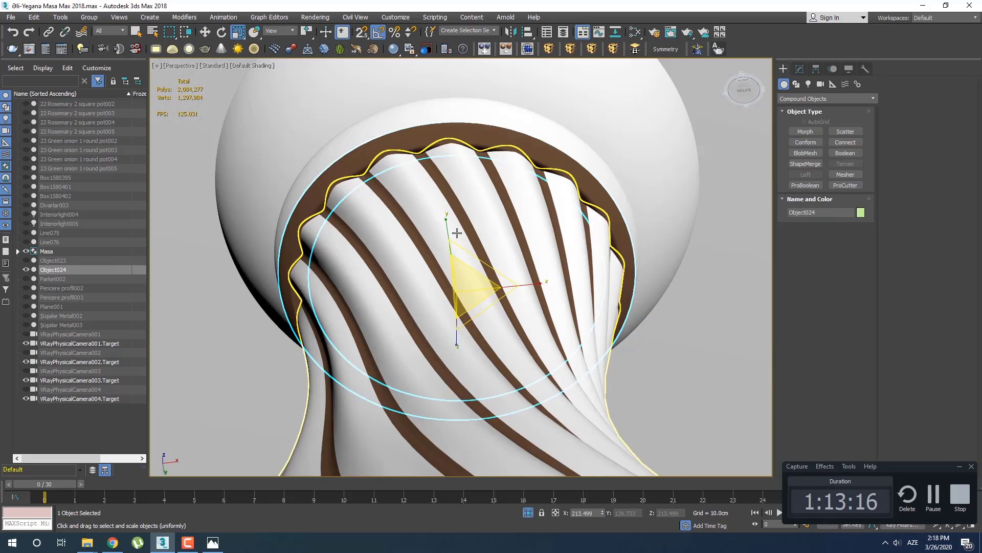
alt+middle_drag(456, 232, 474, 273)
click(299, 395)
scroll(450, 307, down, 5)
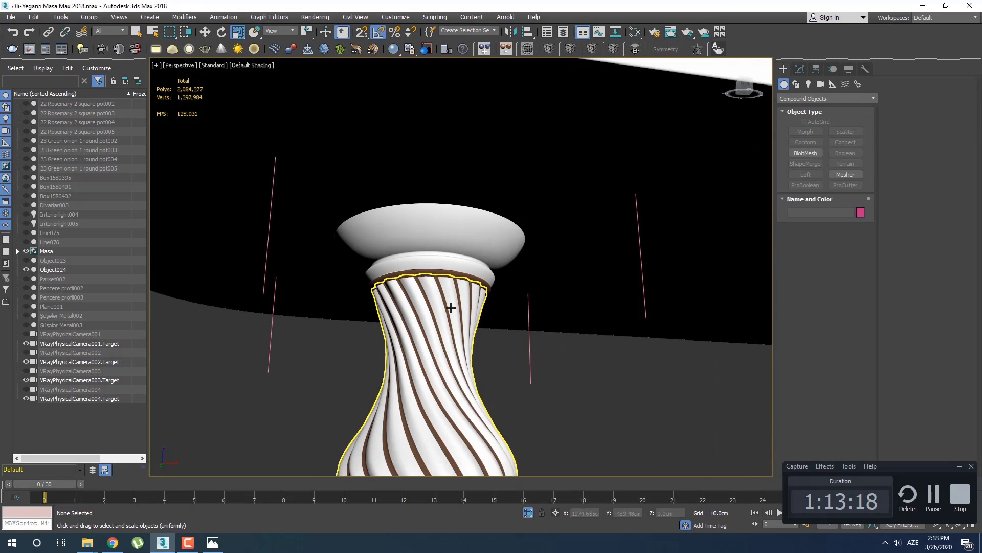
mouse_move(452, 307)
alt+middle_down()
mouse_move(445, 316)
mouse_move(468, 310)
alt+middle_up()
click(469, 310)
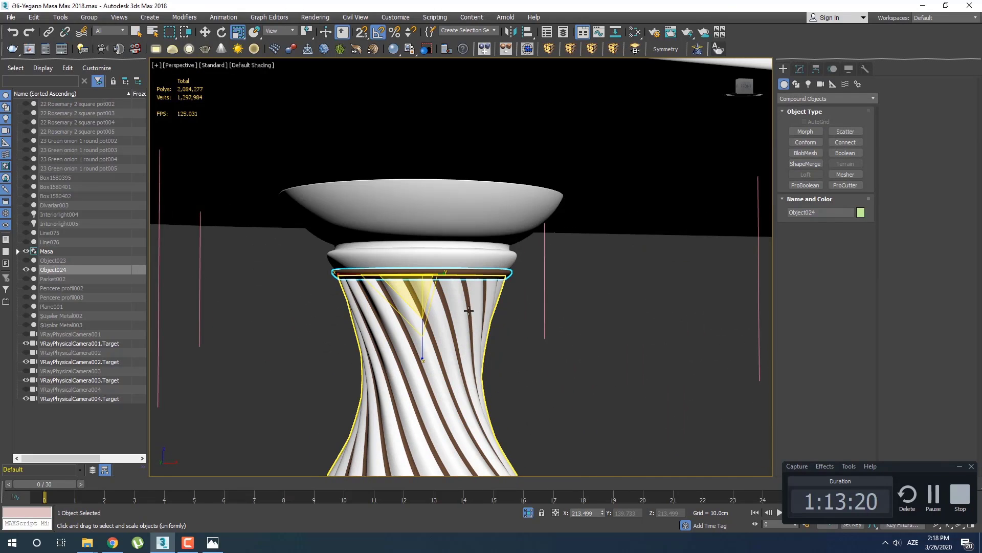
scroll(469, 310, up, 3)
key(f)
key(q)
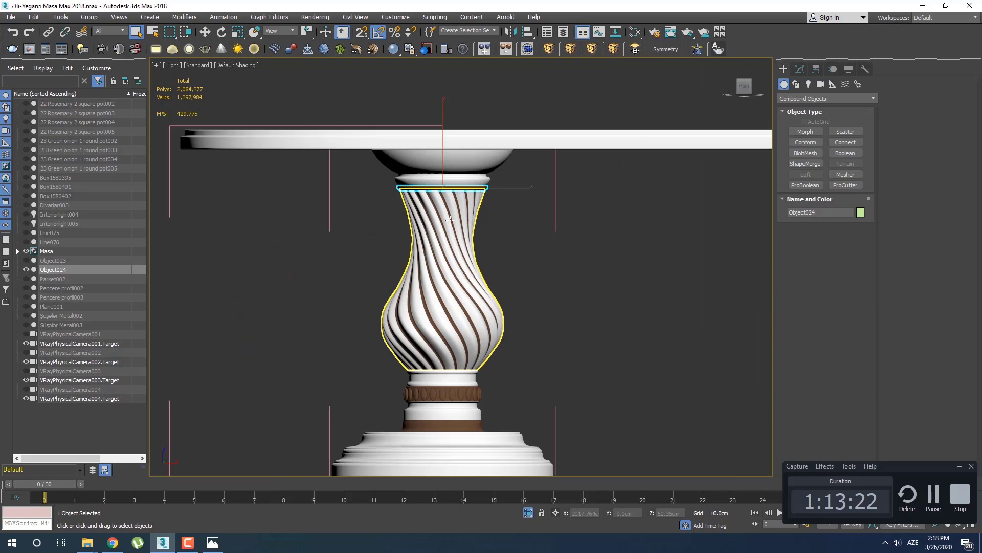
Step: Close the table leg's group and attach the bronze ring to it
click(414, 249)
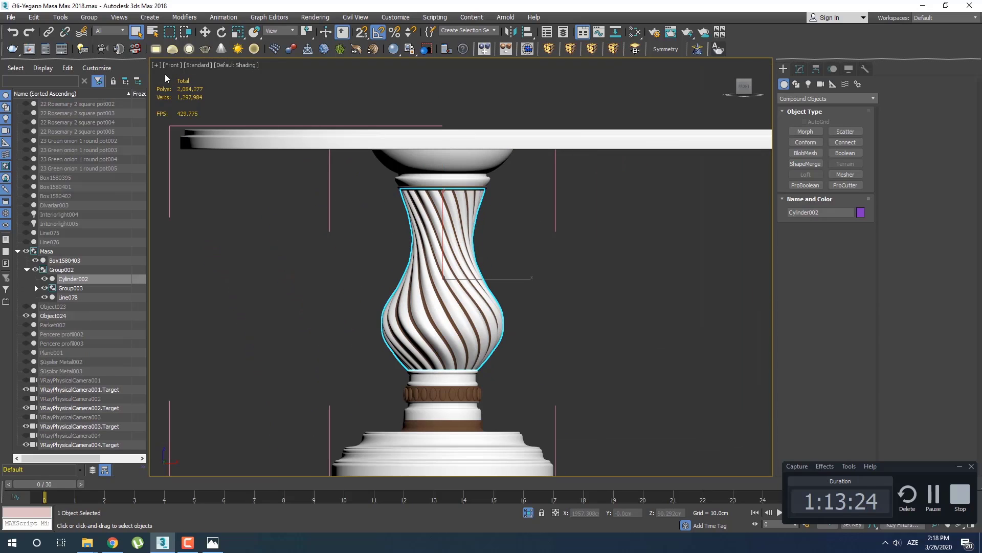
click(89, 17)
click(118, 84)
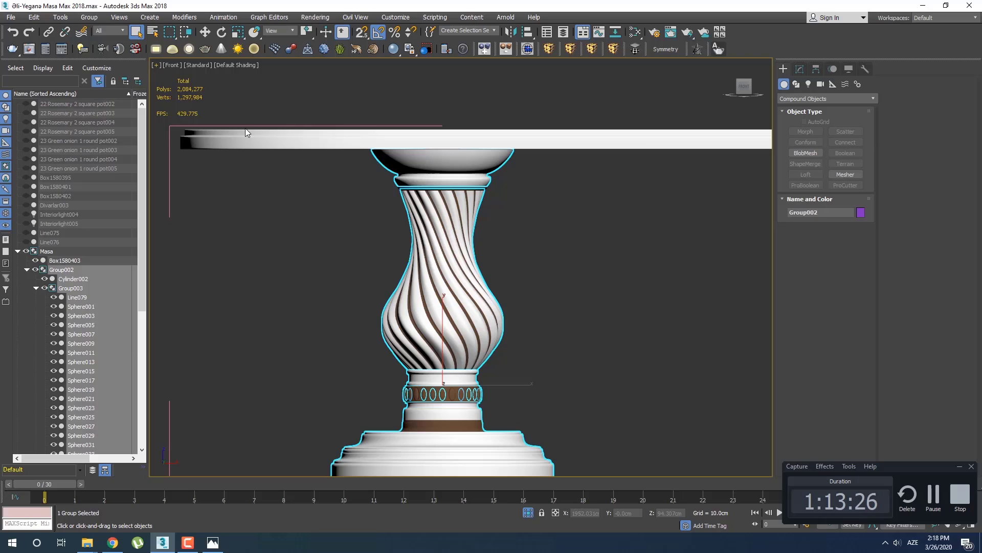
click(460, 188)
click(91, 17)
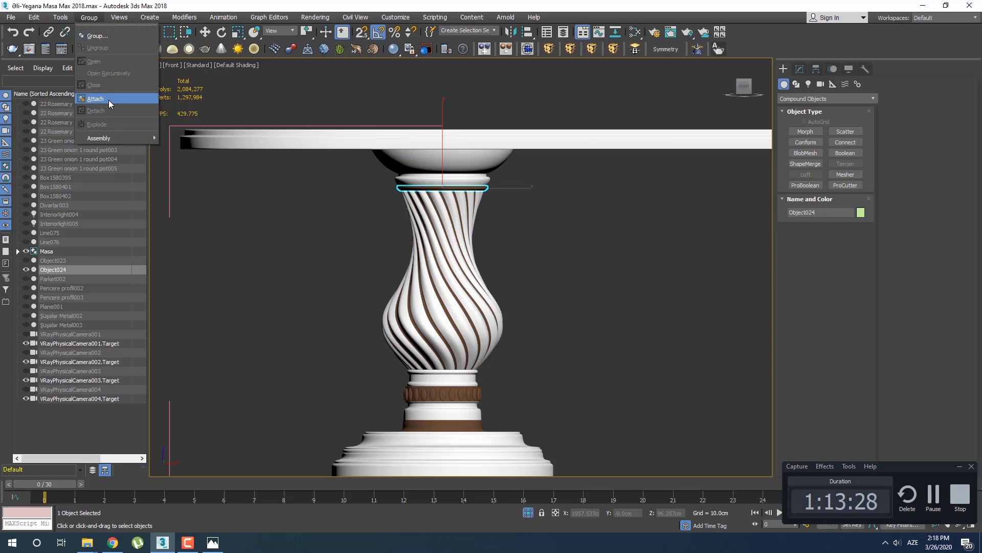
click(109, 100)
click(471, 289)
Step: Copy the leg group about 121 cm along X to support the other end of the tabletop
scroll(416, 254, down, 2)
middle_drag(472, 289, 371, 296)
scroll(266, 262, down, 4)
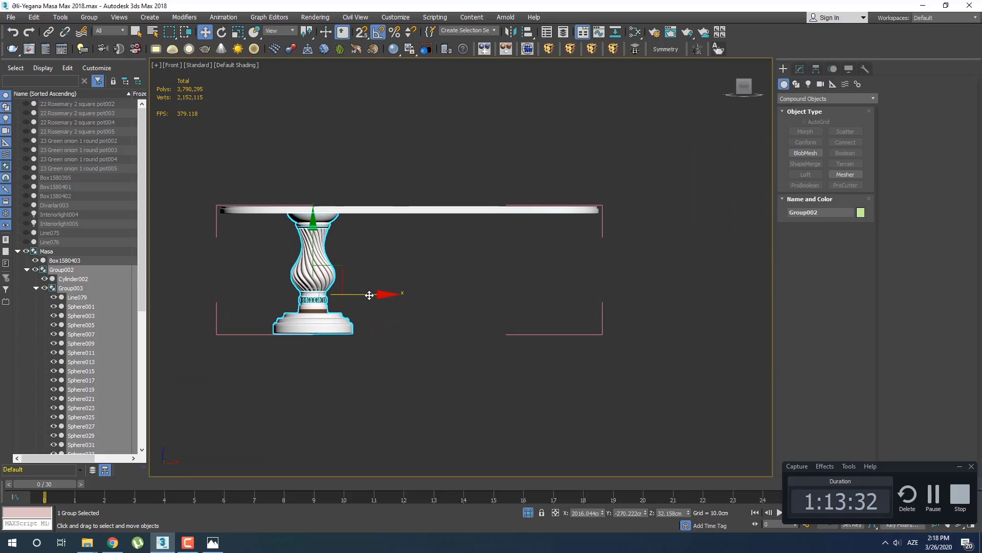
shift+drag(369, 295, 557, 294)
click(492, 319)
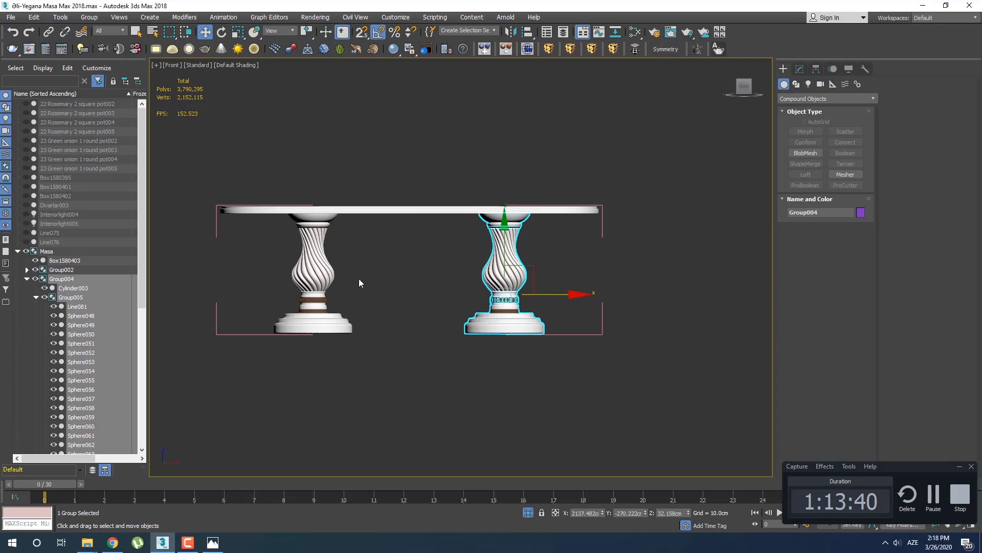
Step: Close the Masa group so that the tabletop and both legs act as one object
key(q)
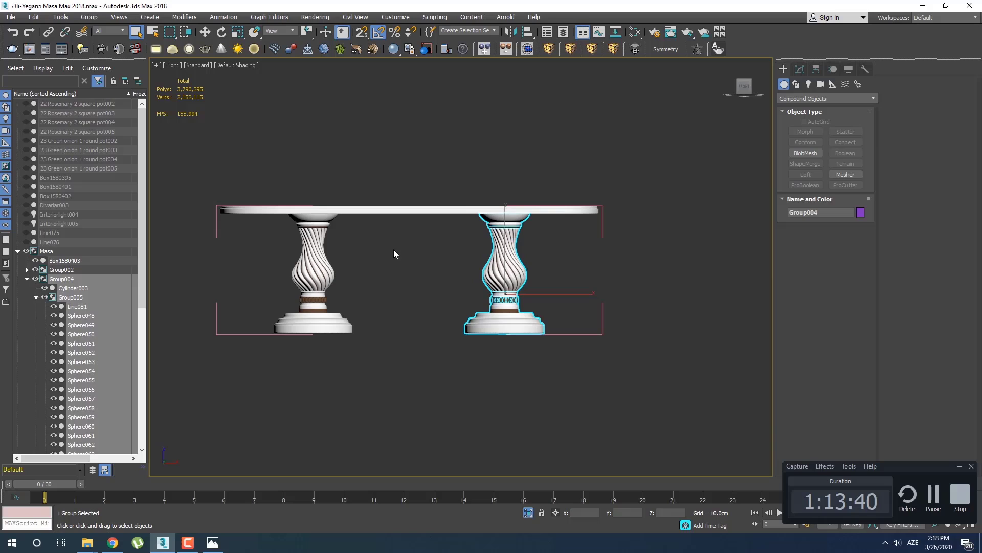
click(89, 17)
click(109, 87)
middle_drag(425, 302, 475, 315)
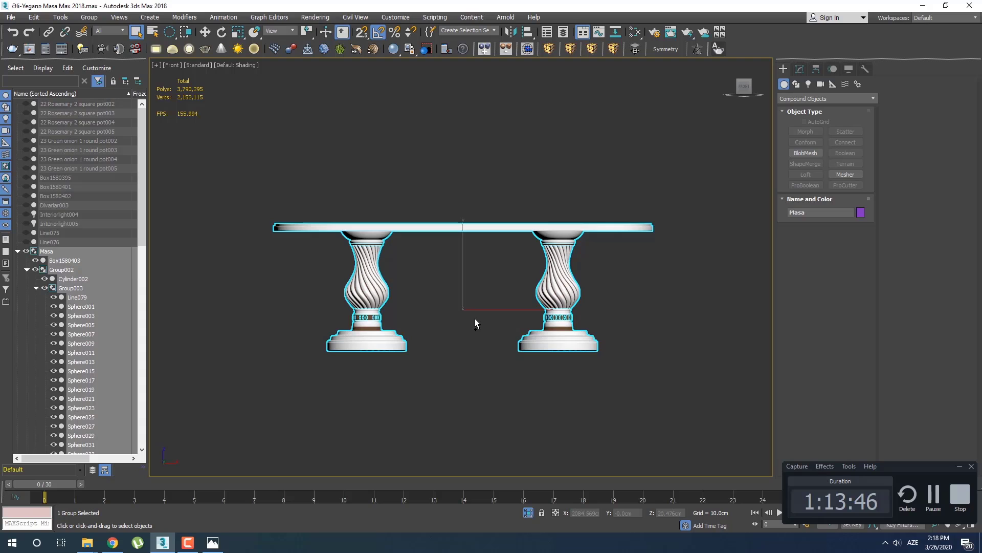
Step: Unhide all scene objects and render the table from VRayPhysicalCamera001
key(c)
double_click(479, 199)
right_click(493, 233)
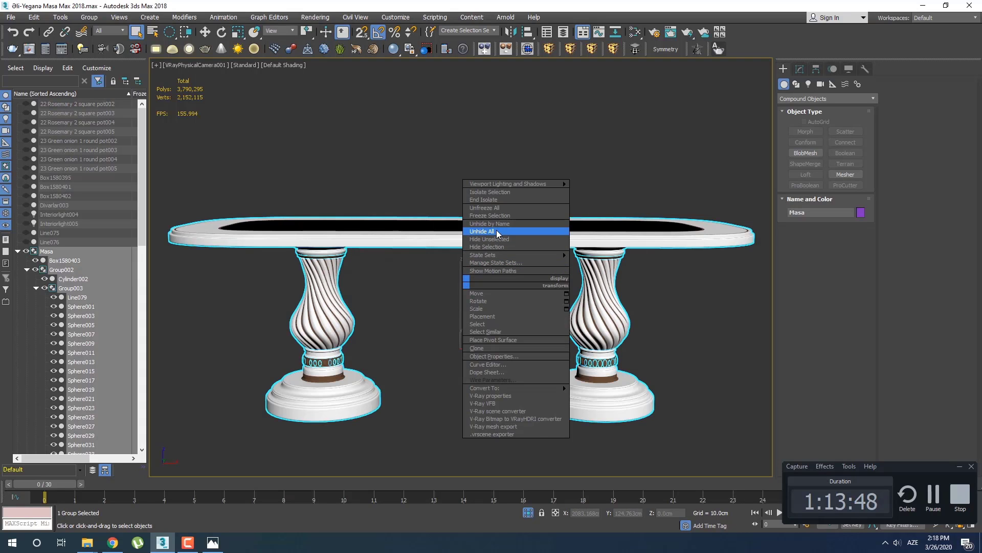
click(499, 235)
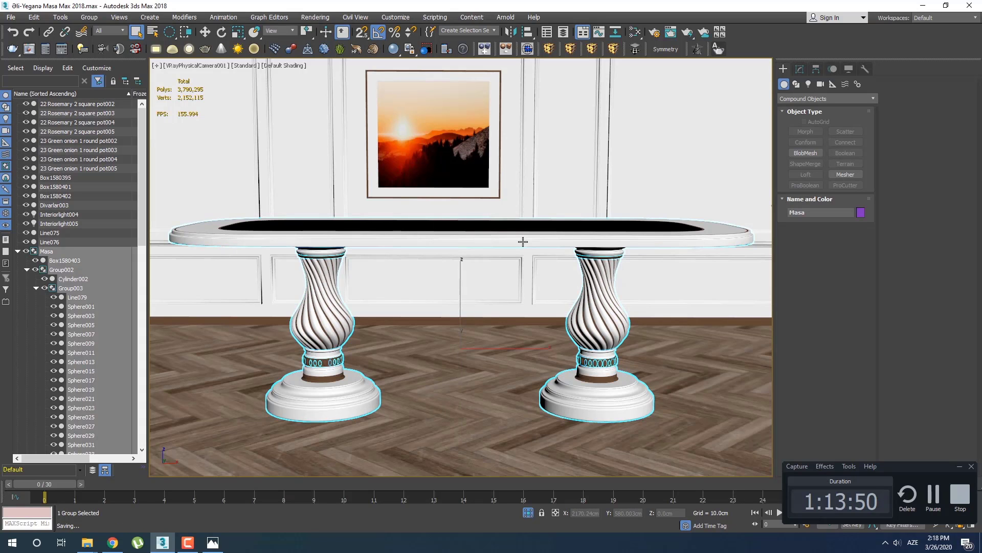
key(shift+q)
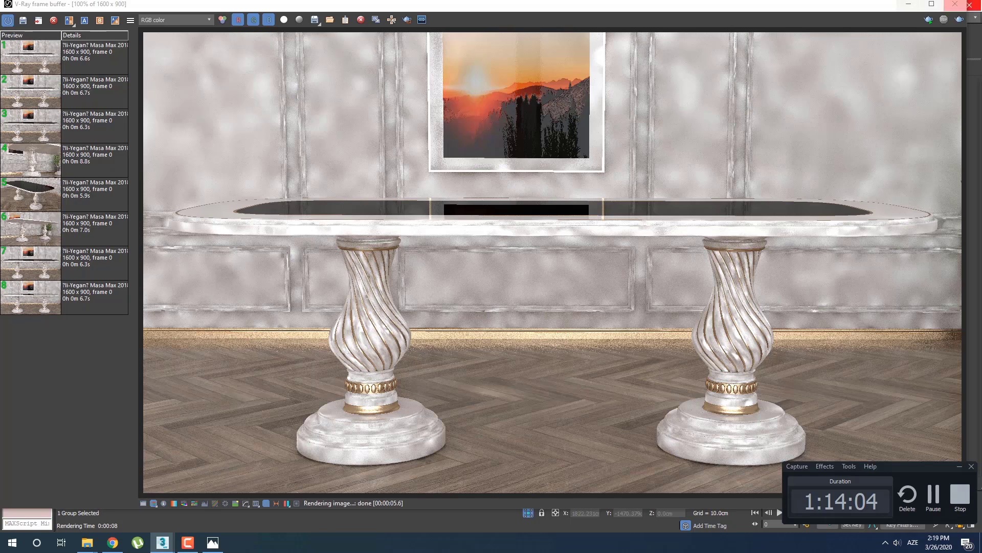
click(954, 4)
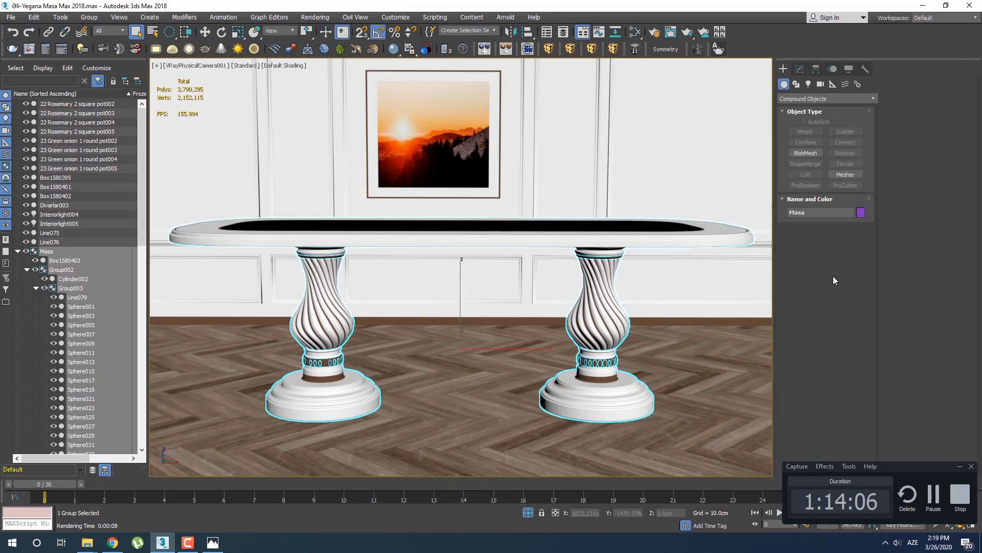
Step: Turn on safe frames and render the table from VRayPhysicalCamera002
key(shift+f)
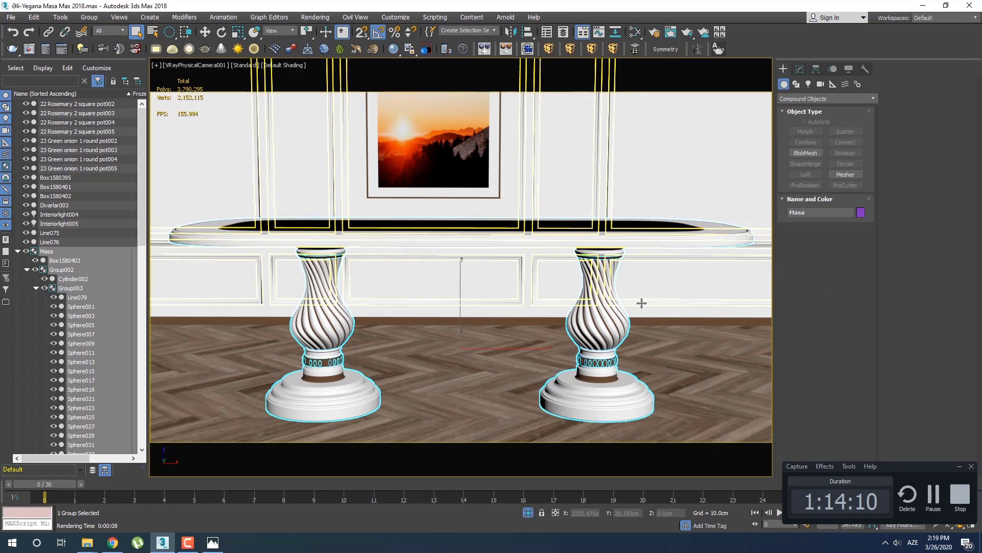
key(c)
double_click(516, 204)
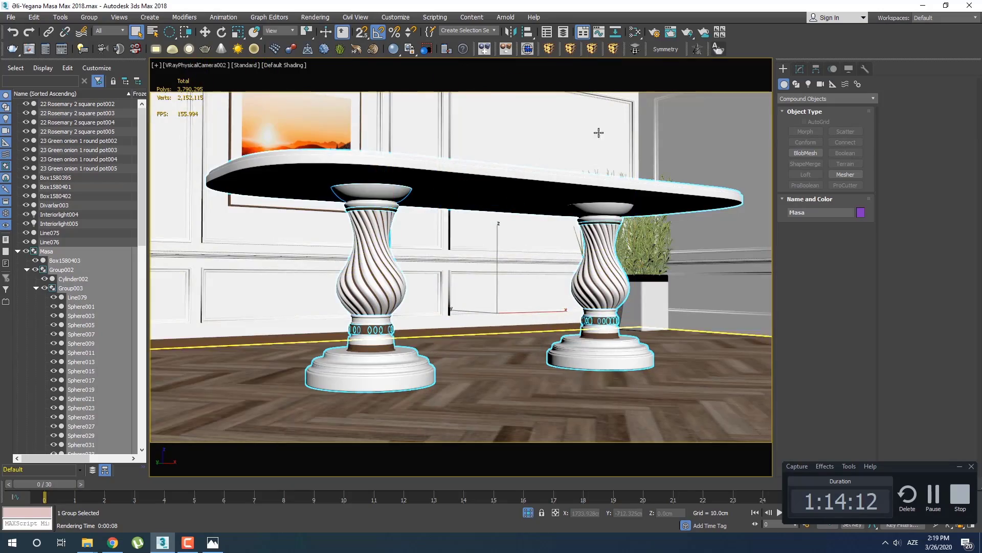
click(721, 47)
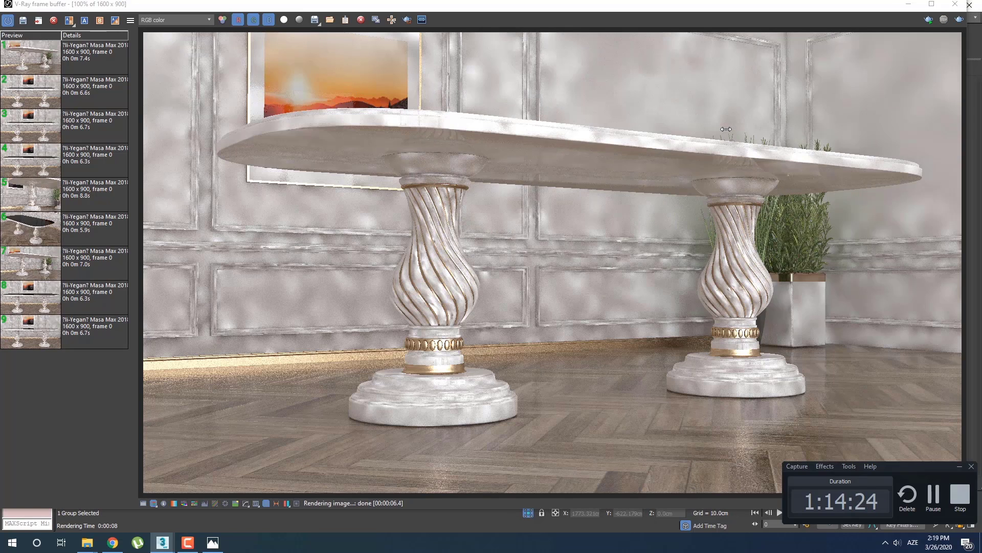
click(955, 4)
Step: Render the table from above through VRayPhysicalCamera003
key(c)
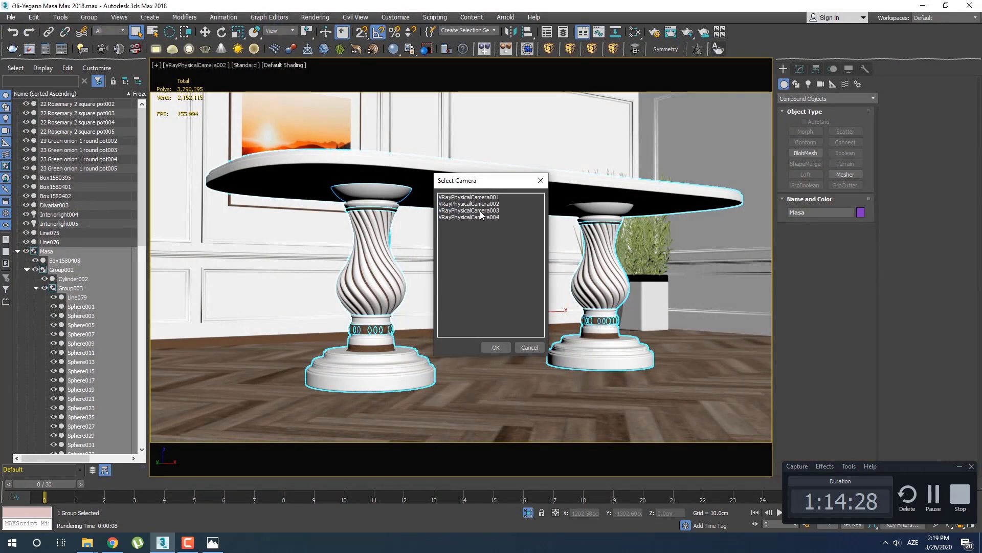
double_click(480, 209)
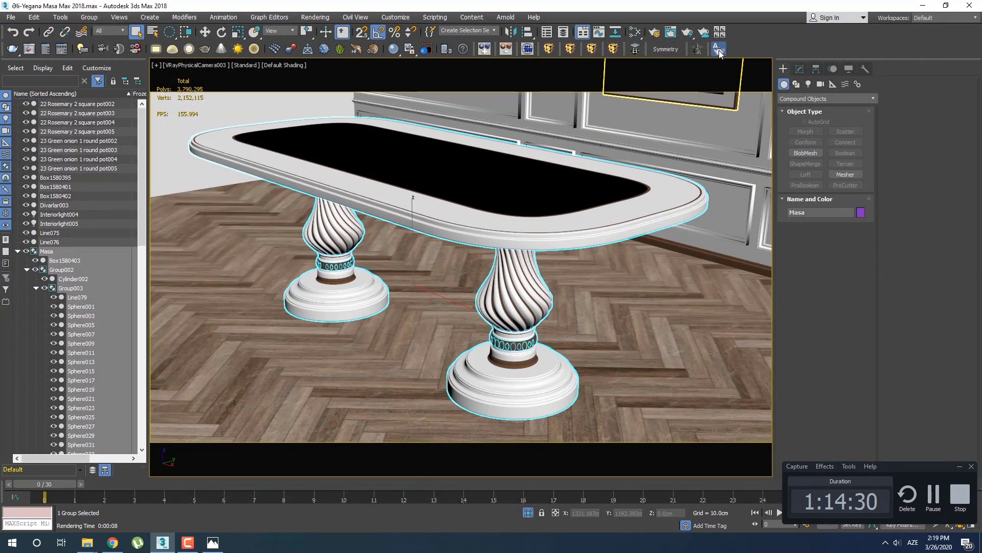
click(719, 49)
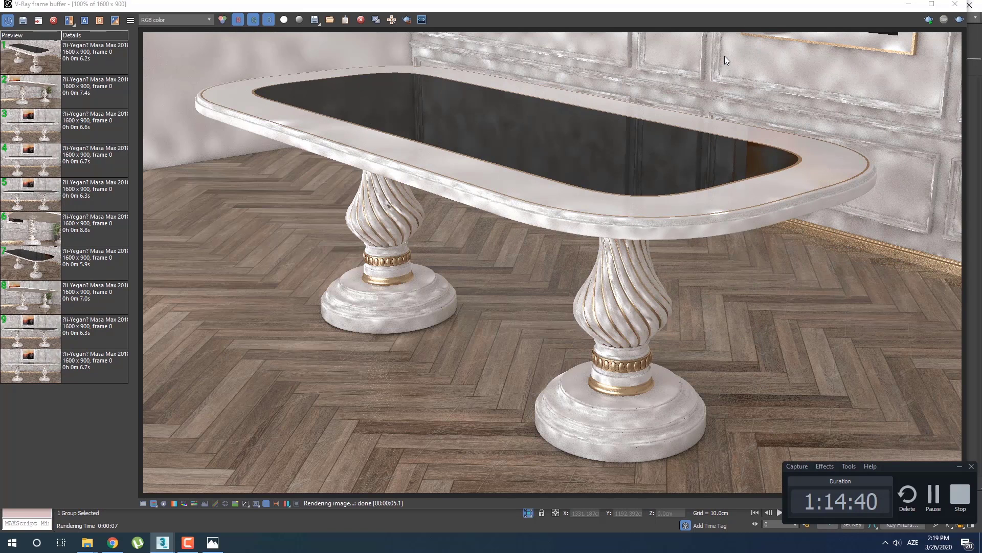
click(954, 4)
Step: Render the close-up of the table leg from VRayPhysicalCamera004
key(c)
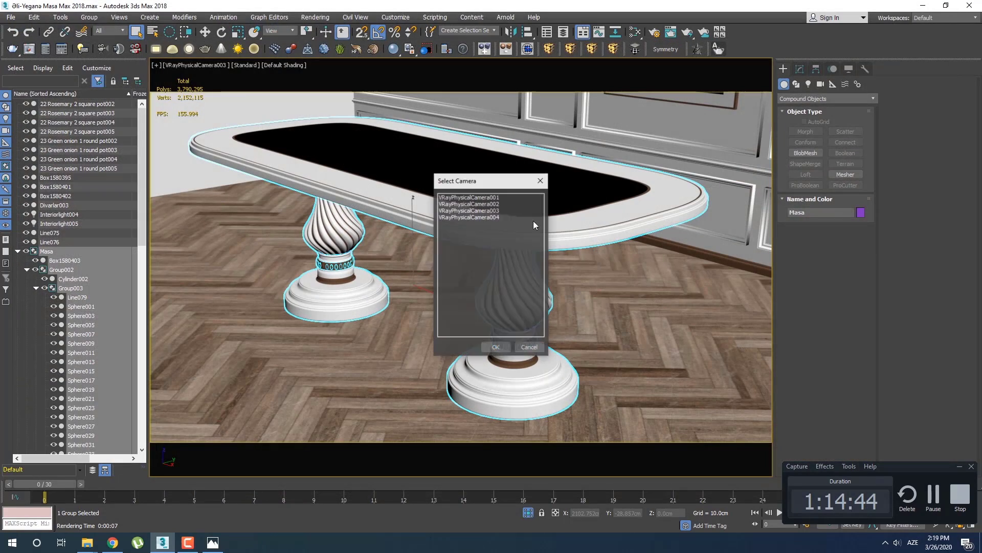
double_click(490, 217)
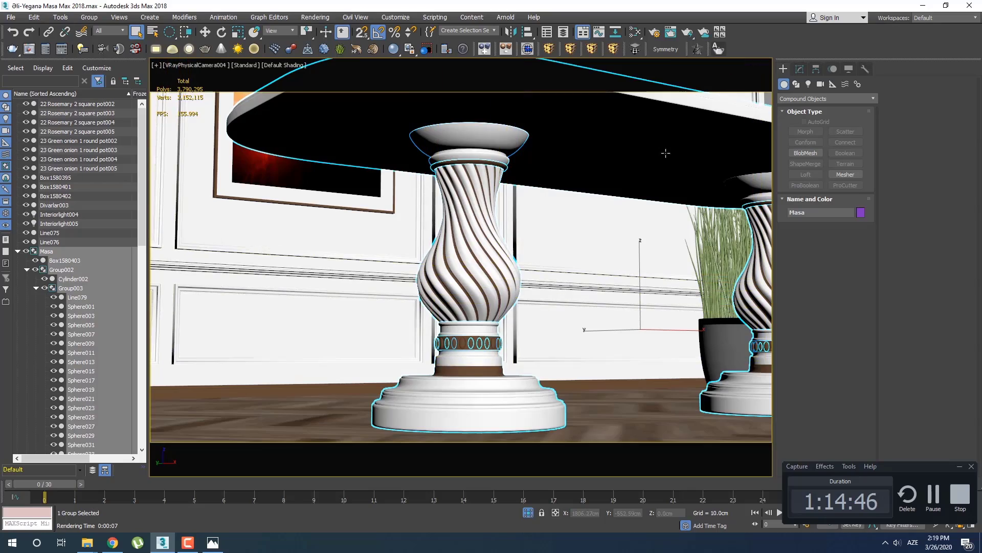
click(687, 32)
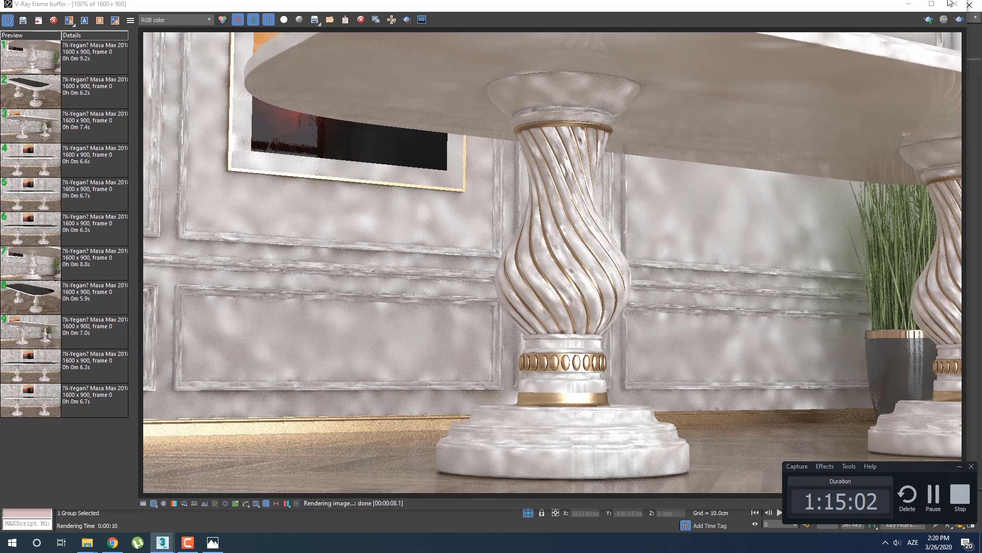
click(967, 7)
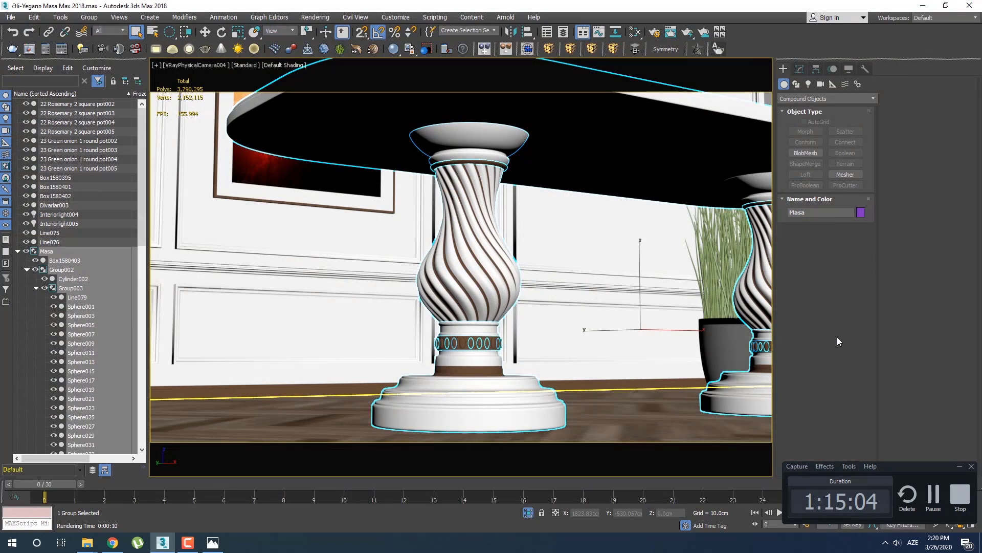
Step: Save the scene and reopen the last render in the V-Ray frame buffer
key(ctrl+s)
click(30, 49)
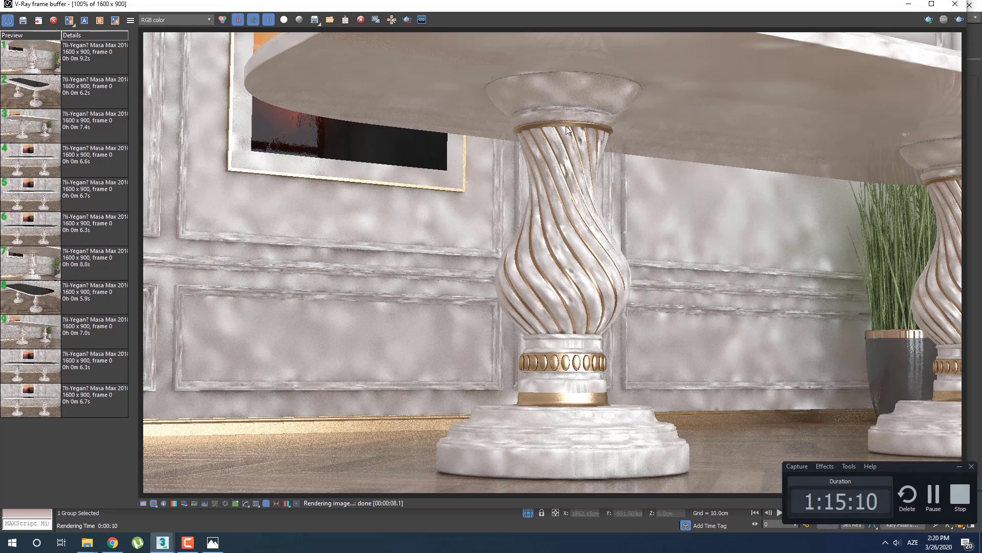